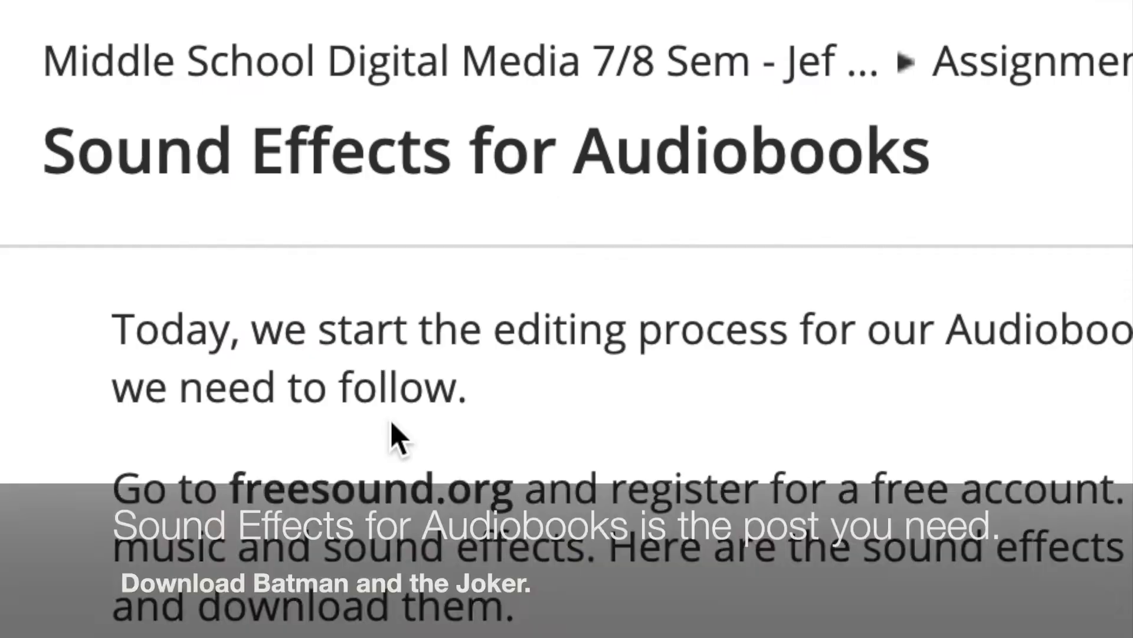
# Save the linked Batman.m4a attachment from the Sound Effects for Audiobooks post to the Desktop as Batman Voice.
pyautogui.scroll(-15, 239, 203)
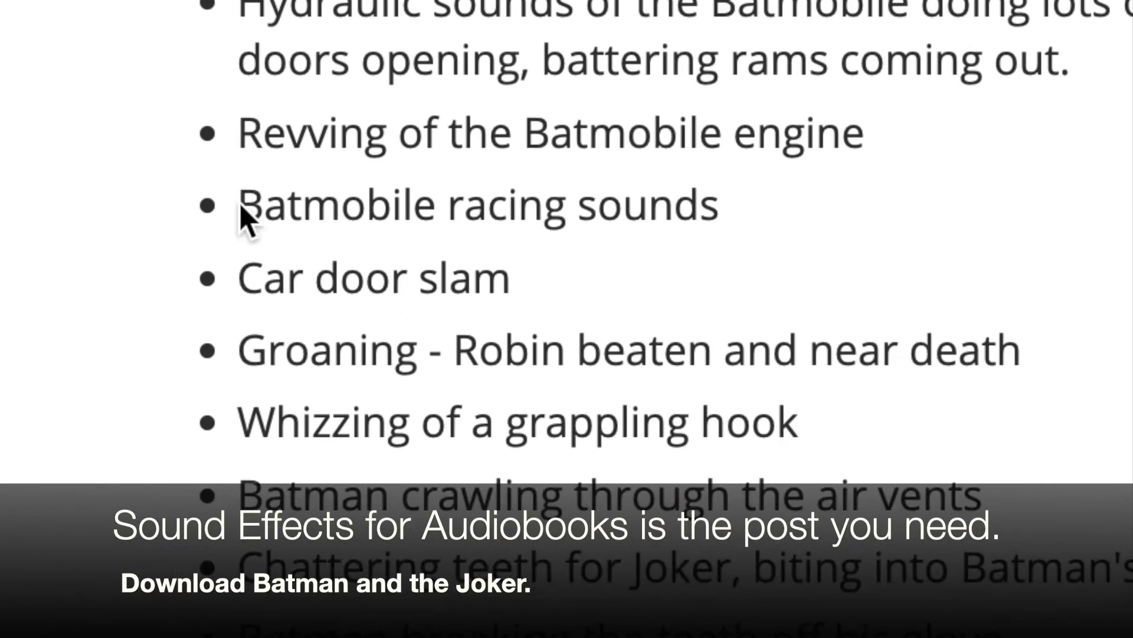
pyautogui.scroll(-10, 240, 203)
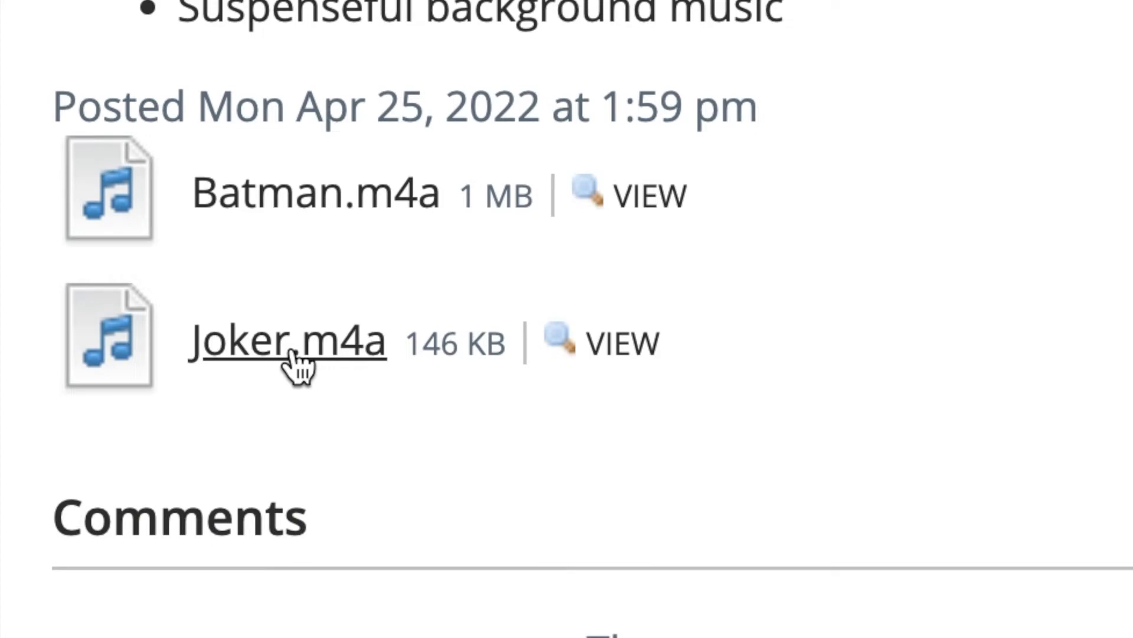
pyautogui.rightClick(279, 200)
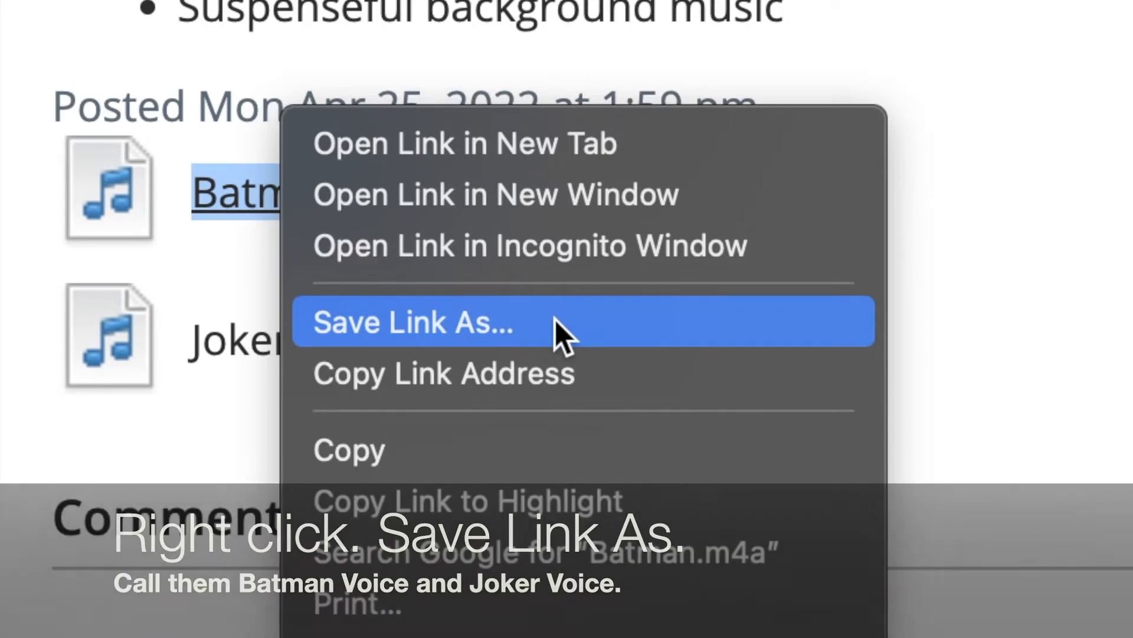
pyautogui.click(555, 320)
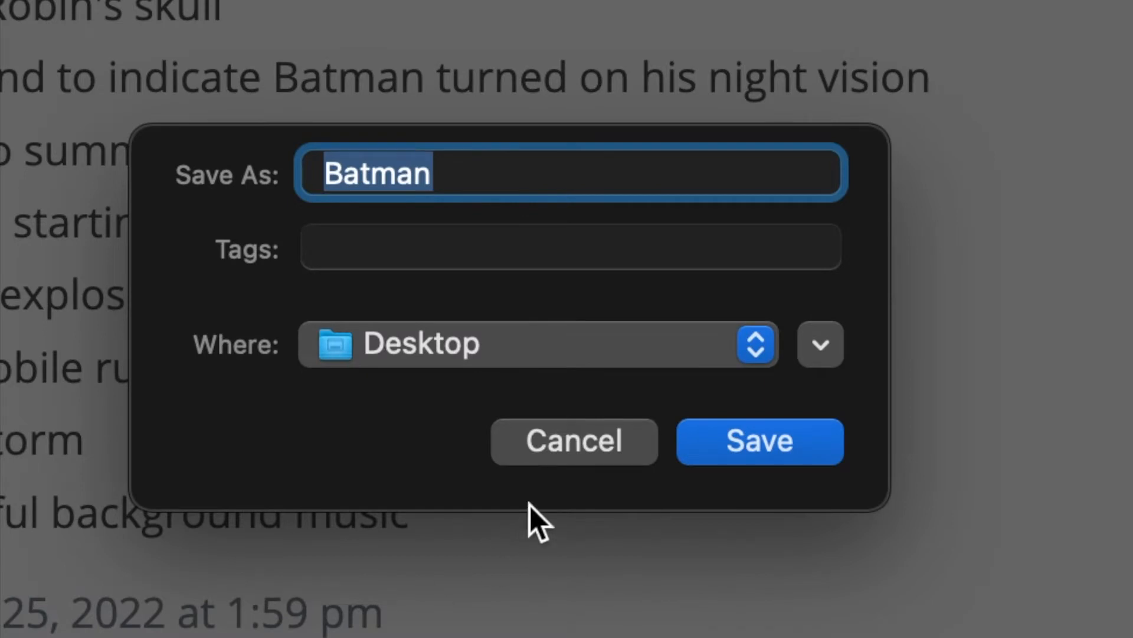
pyautogui.click(479, 176)
pyautogui.write('Voice')
pyautogui.click(754, 444)
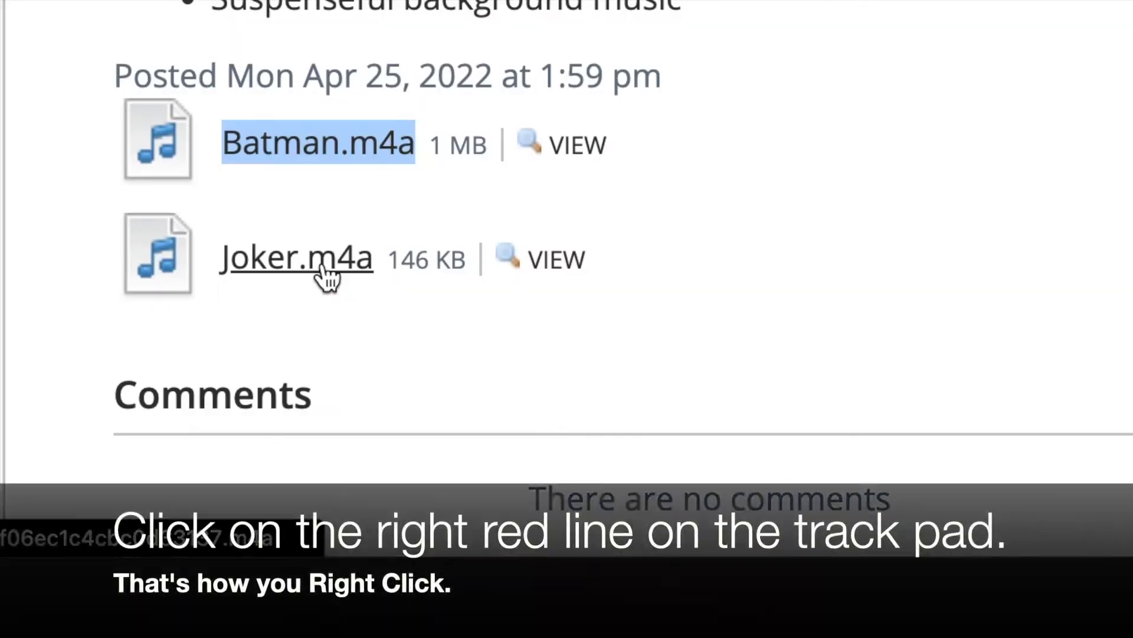
# Save the linked Joker.m4a attachment to the Desktop as Joker Voice.
pyautogui.rightClick(311, 262)
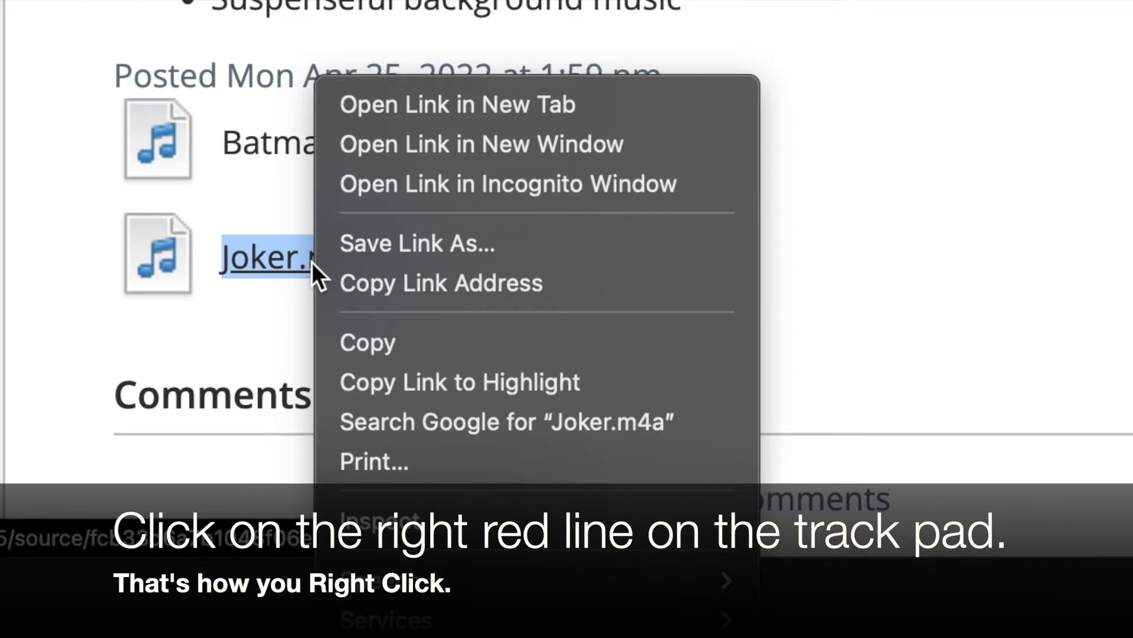
pyautogui.click(420, 249)
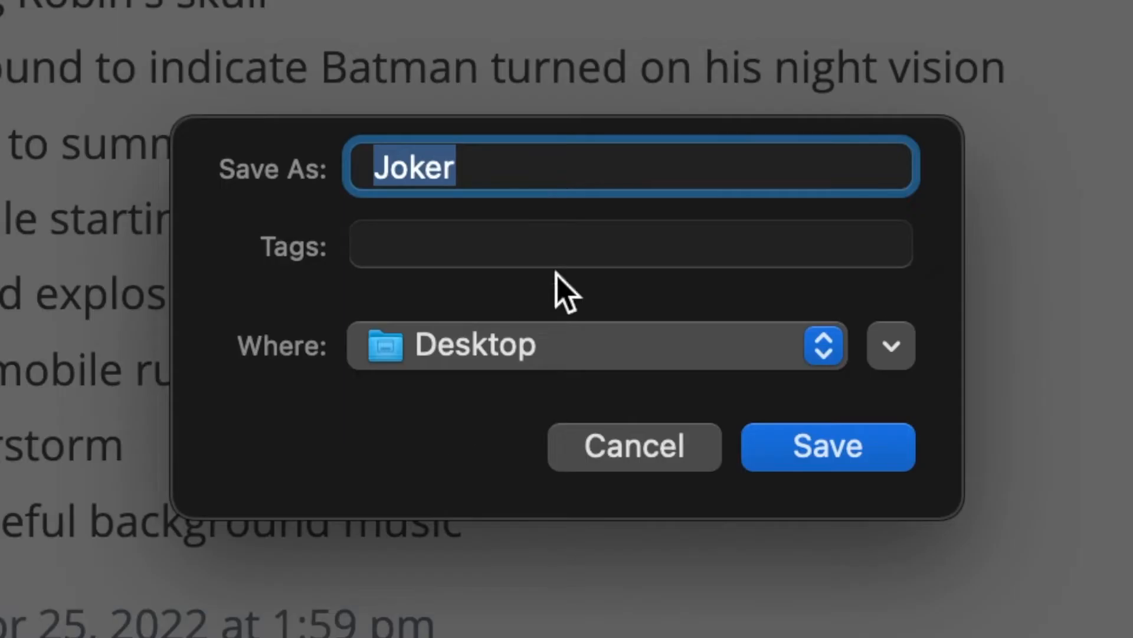
pyautogui.click(544, 167)
pyautogui.write('Voice')
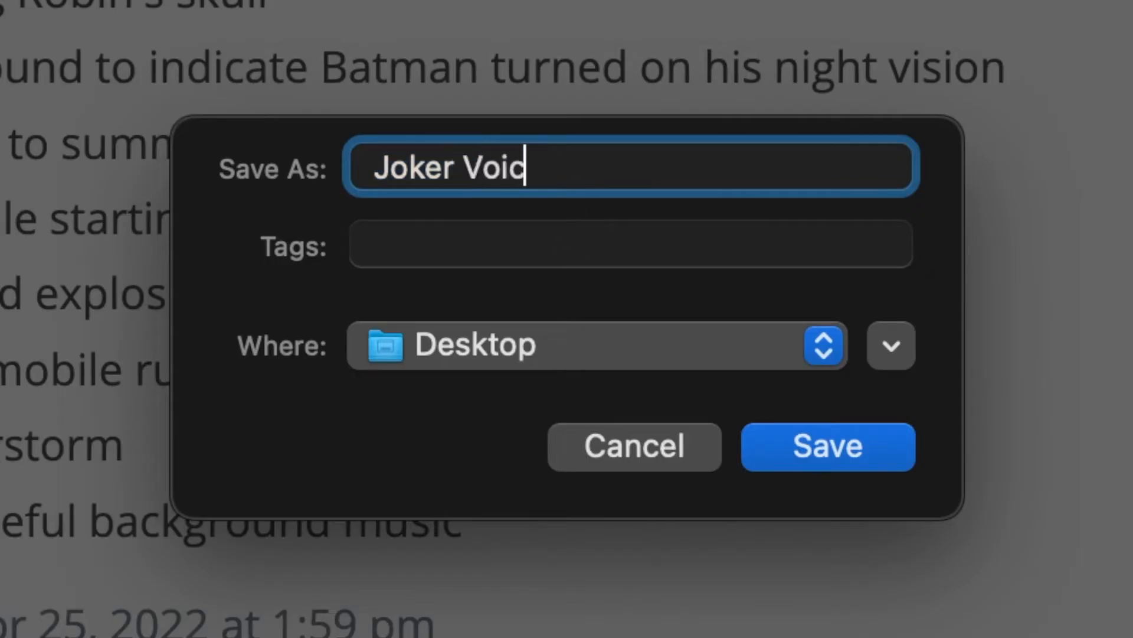
pyautogui.click(858, 451)
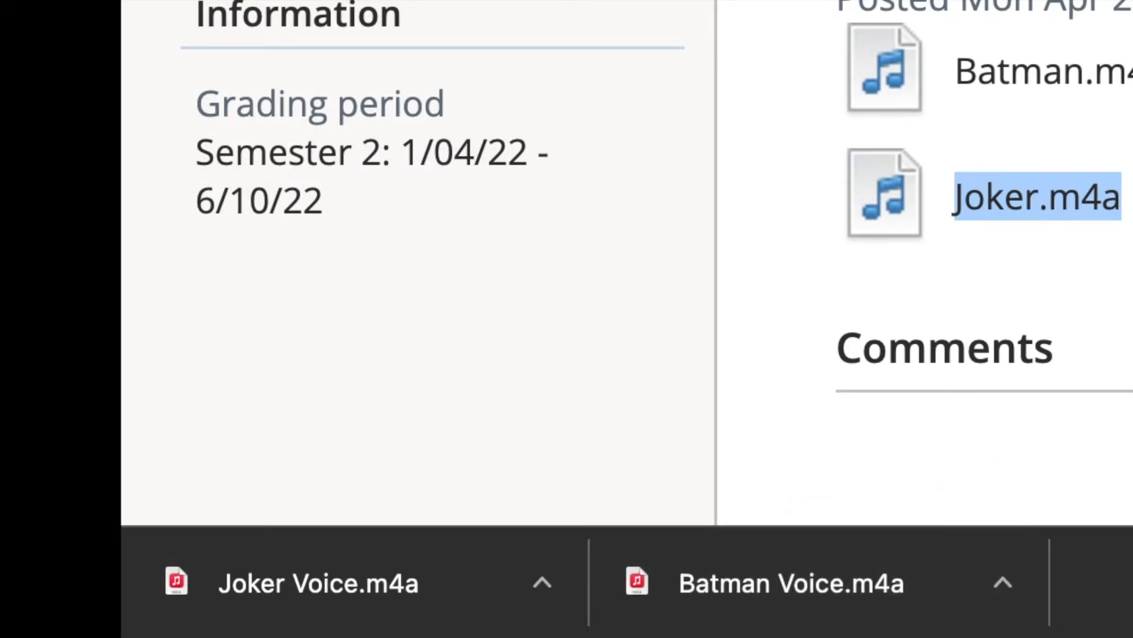
# Switch to Adobe Premiere Rush and create a new project from the Batman Voice and Joker Voice files on the Desktop.
pyautogui.scroll(2, 566, 265)
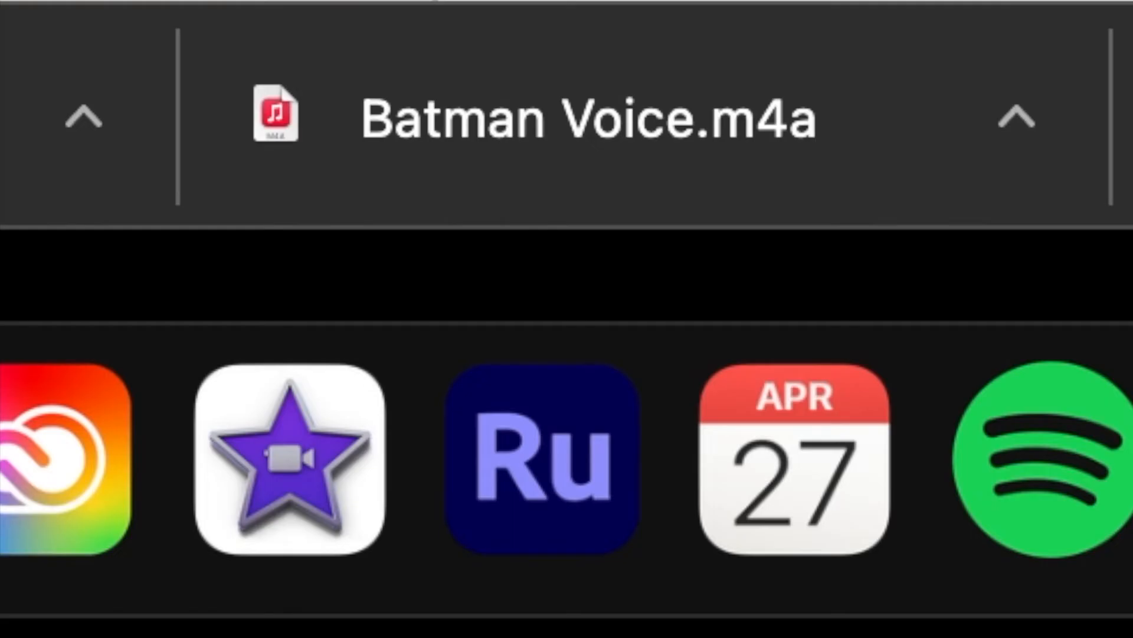
pyautogui.click(526, 480)
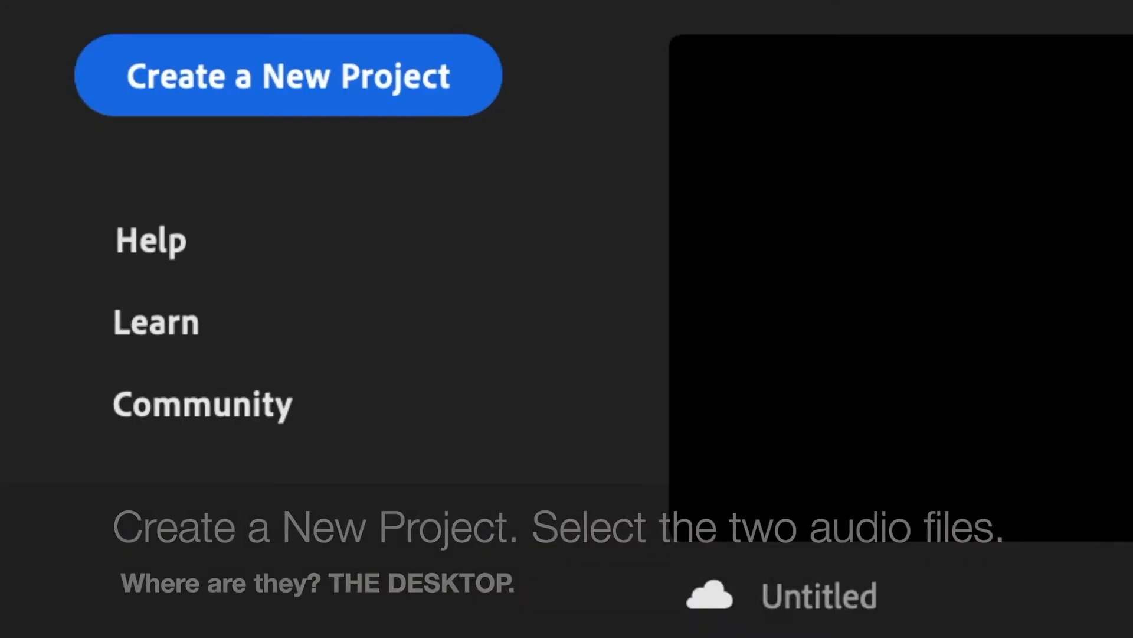
pyautogui.click(253, 93)
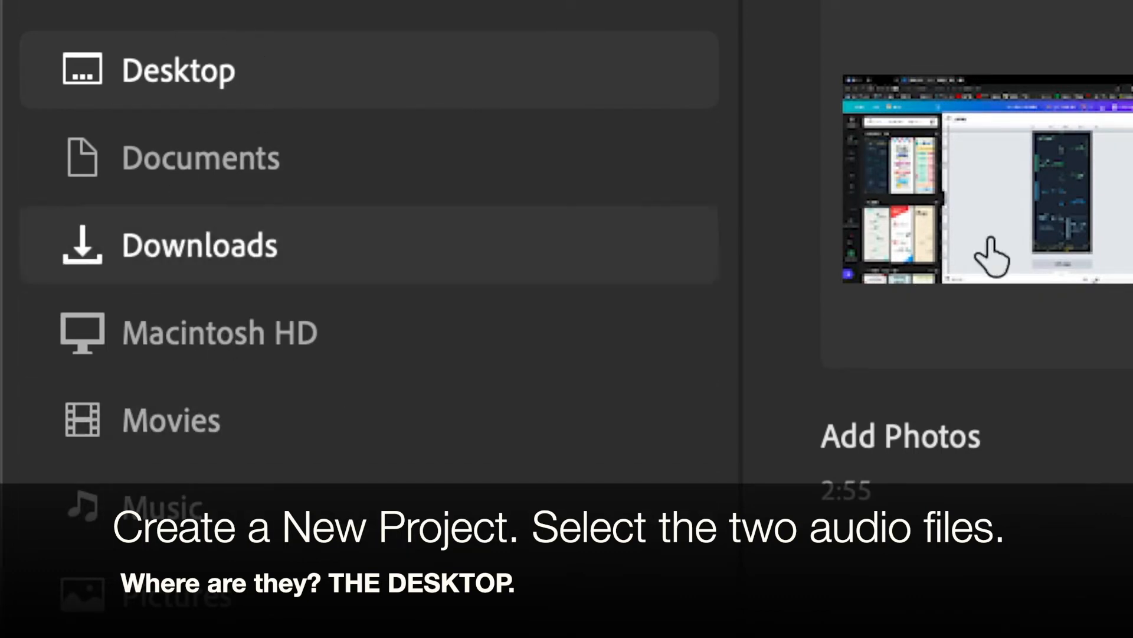
pyautogui.click(487, 109)
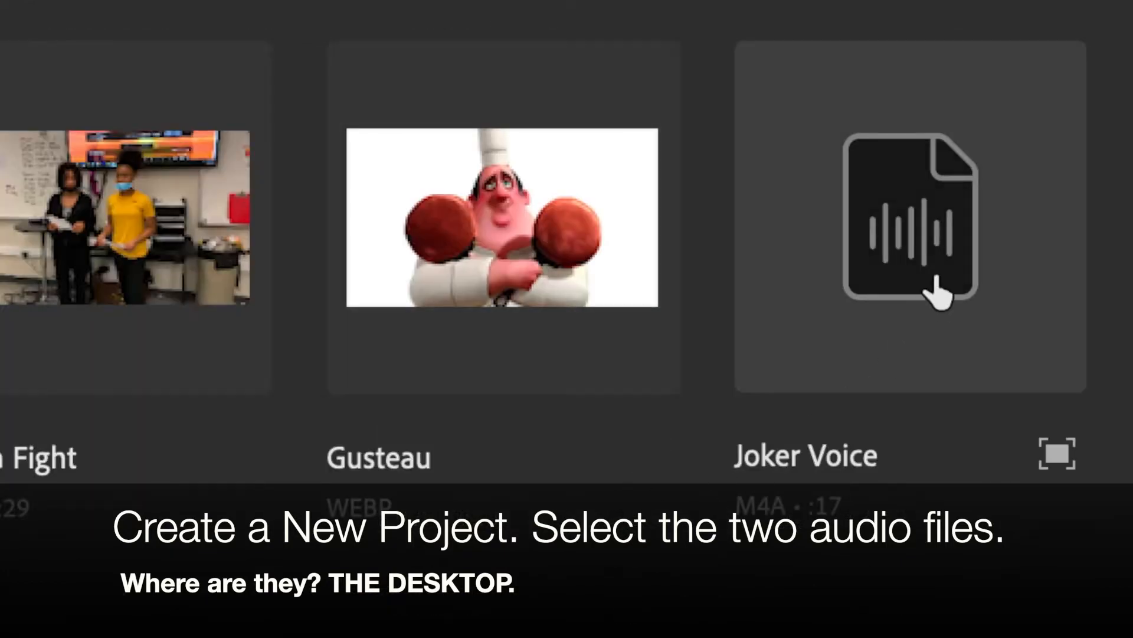
pyautogui.click(937, 290)
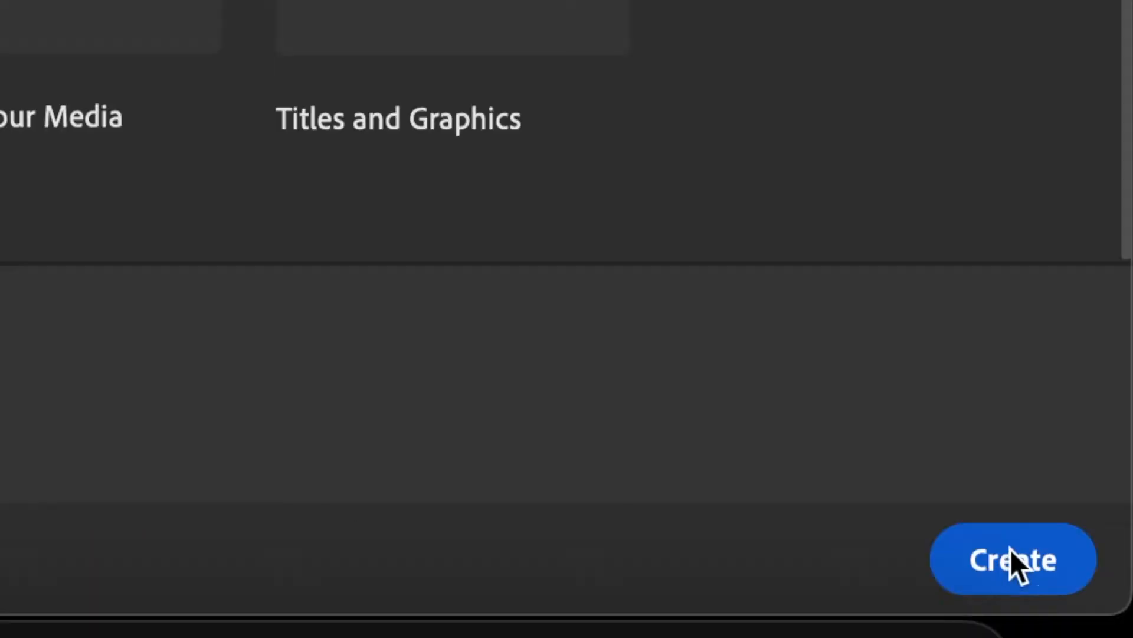
pyautogui.click(1009, 548)
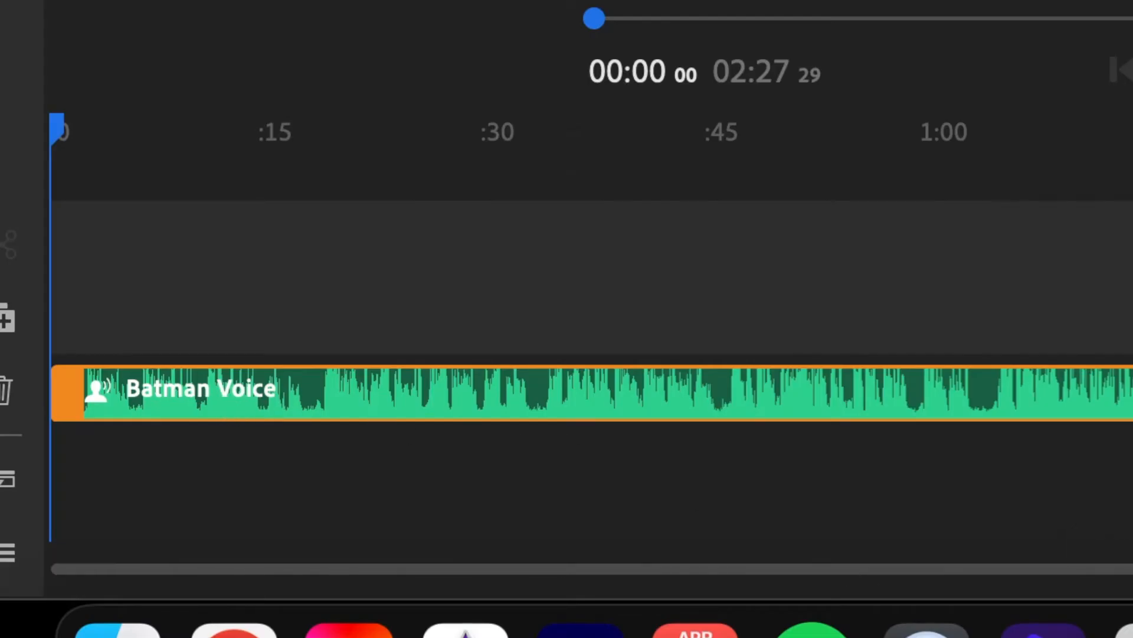
# Expand the audio in the timeline and show the track controls.
pyautogui.click(834, 398)
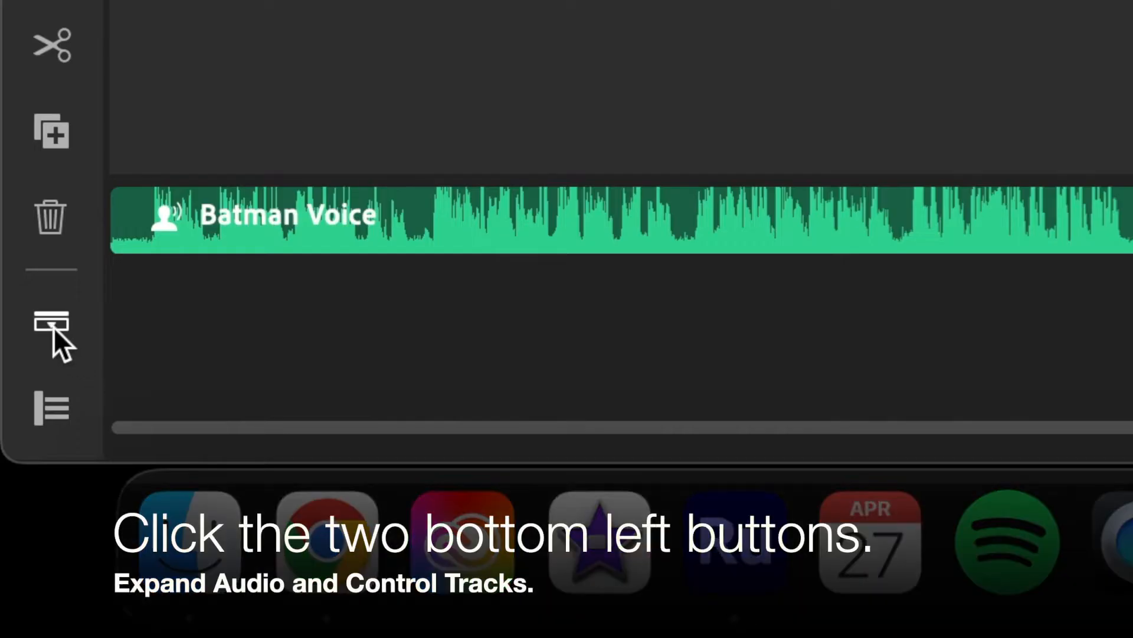
pyautogui.click(53, 327)
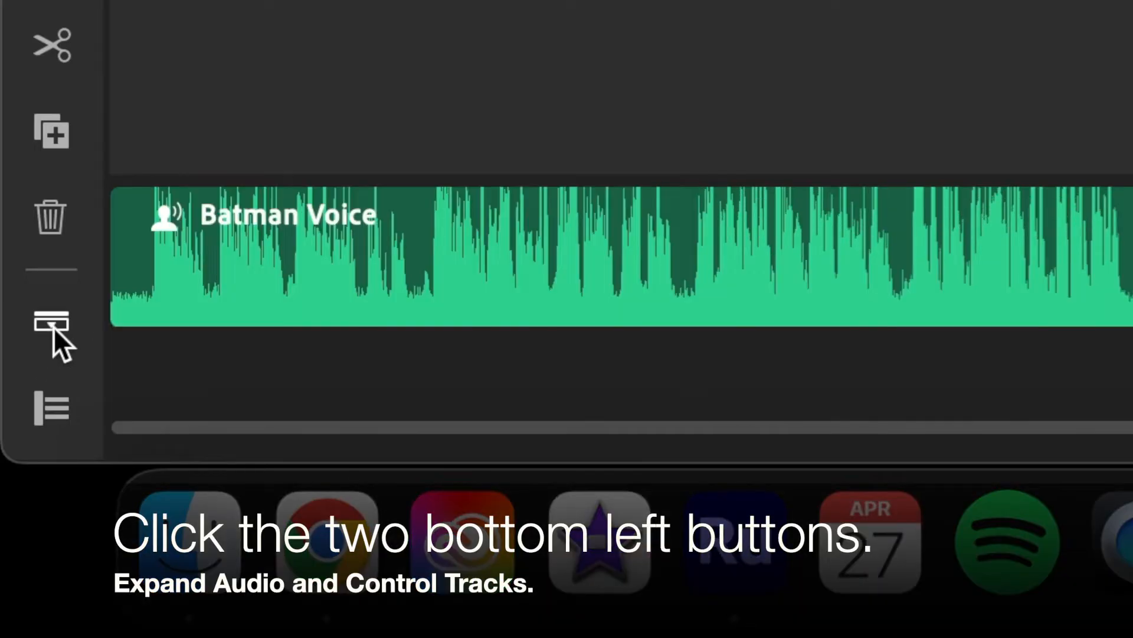
pyautogui.hscroll(5, 339, 362)
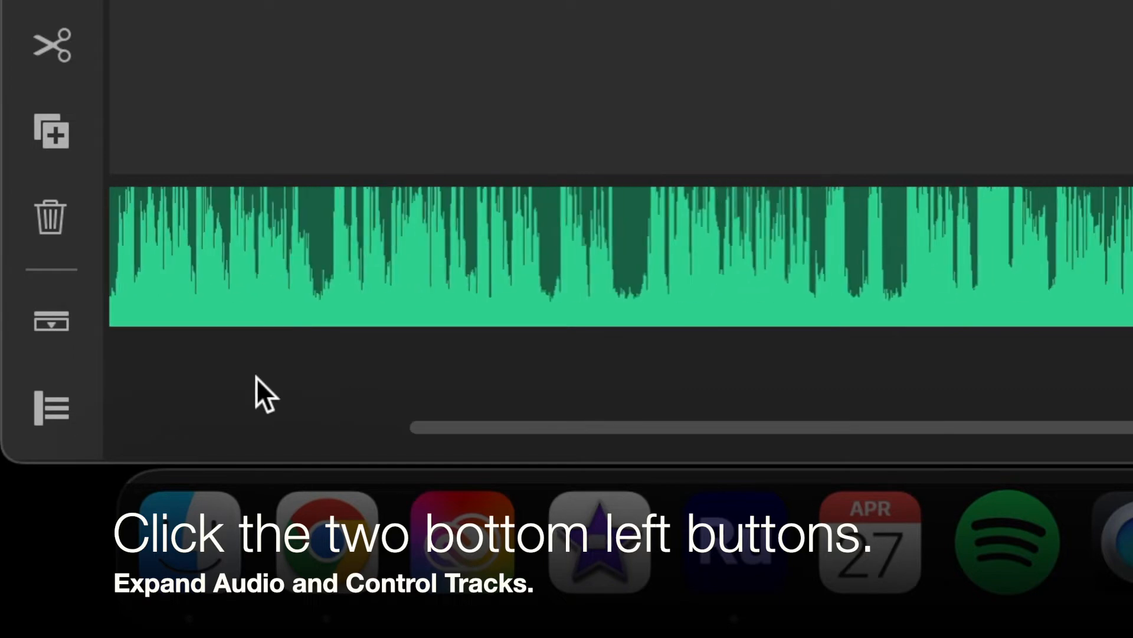
pyautogui.click(56, 416)
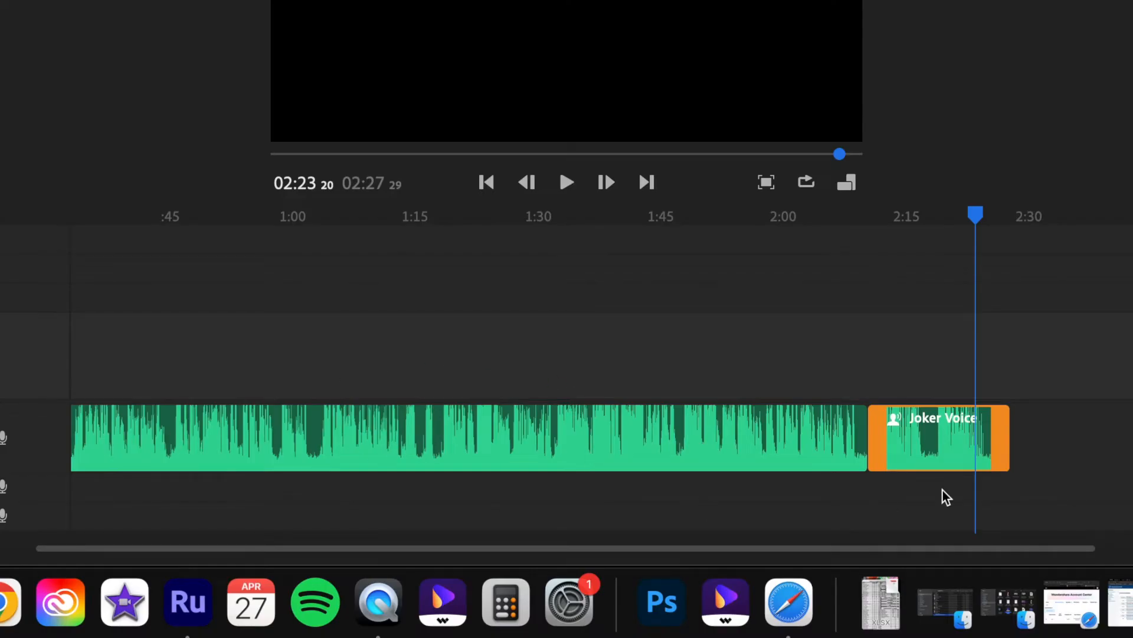
# Move the Joker Voice clip further along its track to end at about 2:36, leaving a gap after the Batman Voice clip.
pyautogui.moveTo(1065, 539)
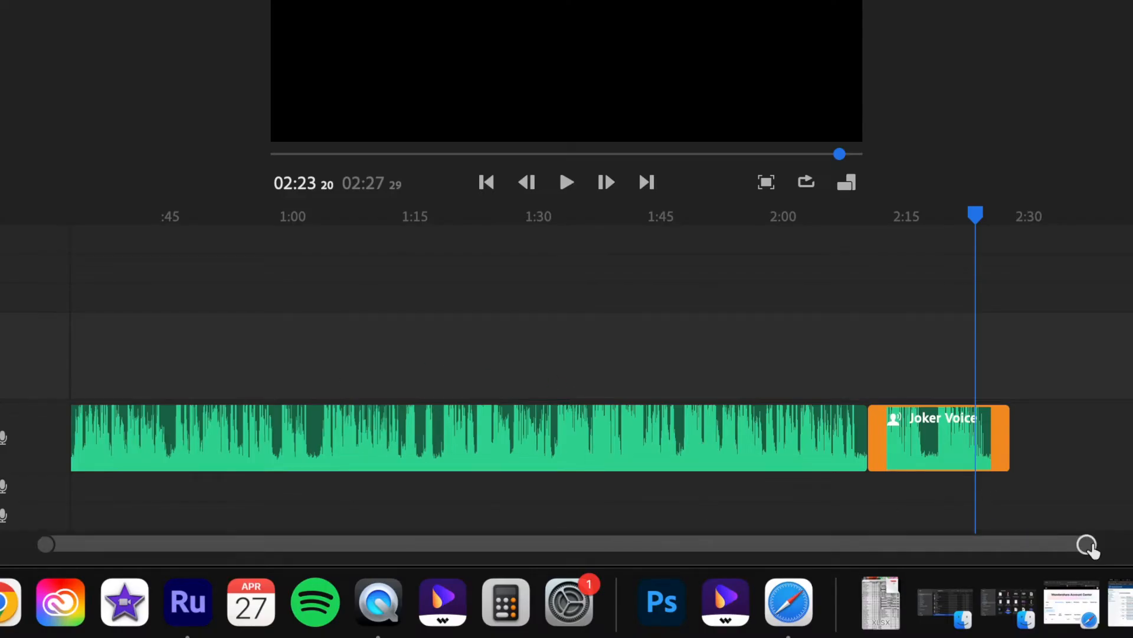
pyautogui.moveTo(1088, 544); pyautogui.dragTo(779, 540)
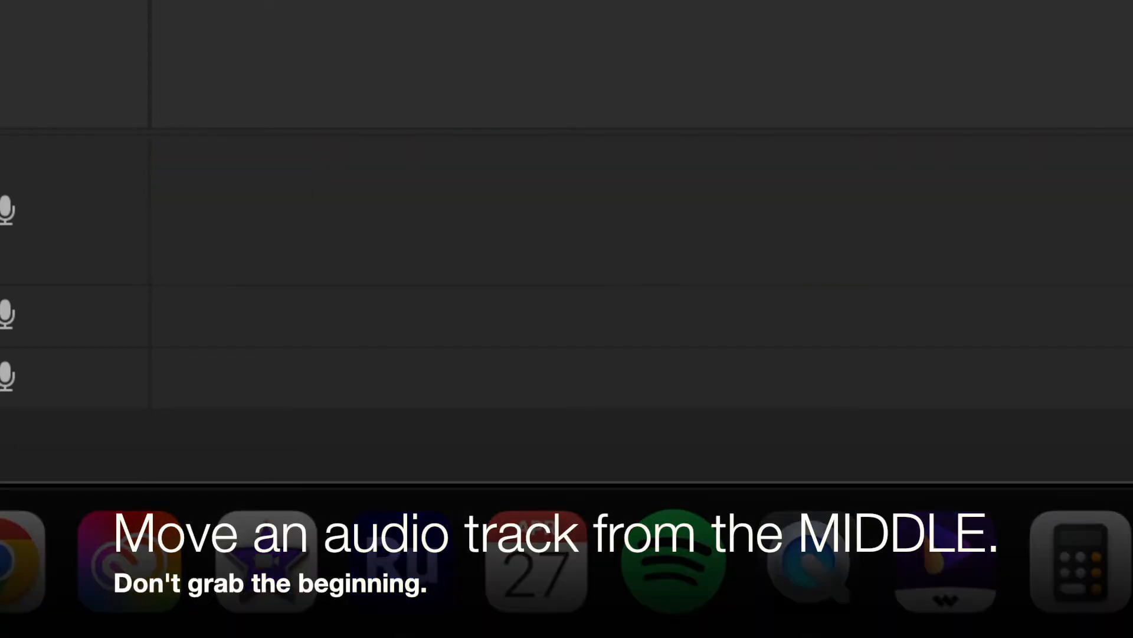
pyautogui.hscroll(-20, 642, 213)
pyautogui.hscroll(4, 642, 212)
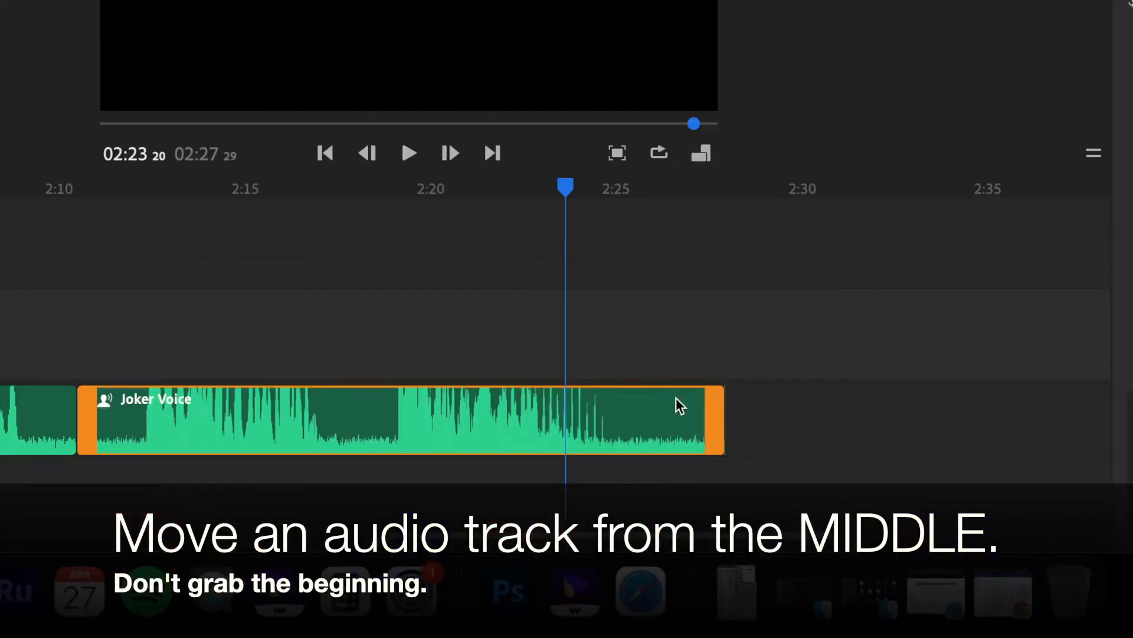
pyautogui.click(356, 418)
pyautogui.moveTo(356, 421); pyautogui.dragTo(471, 421)
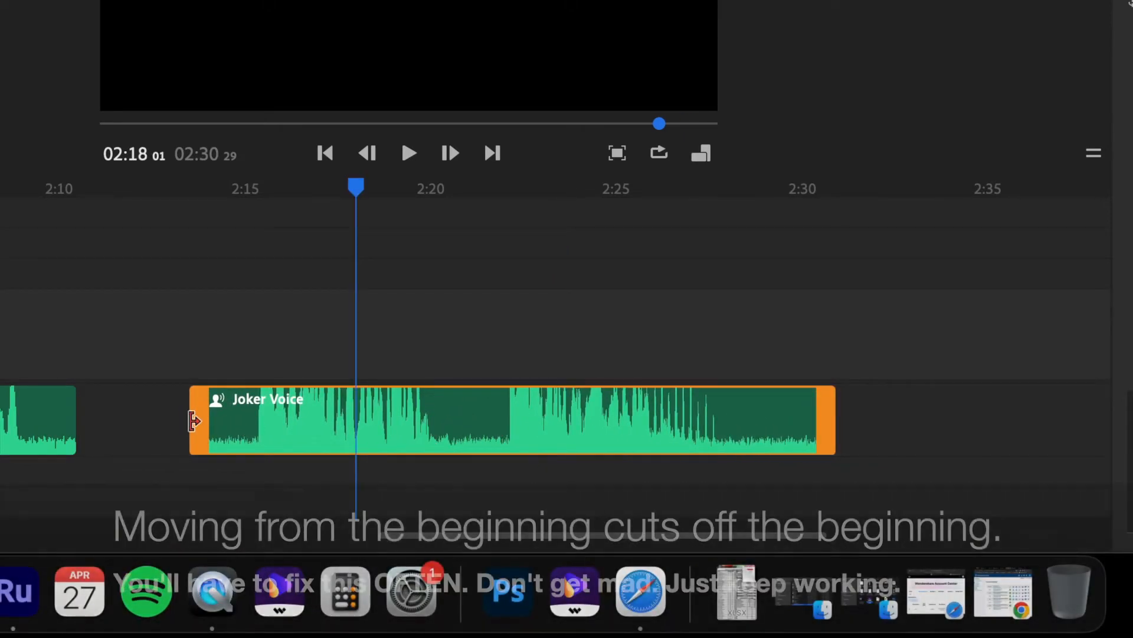
pyautogui.moveTo(195, 417); pyautogui.dragTo(107, 438)
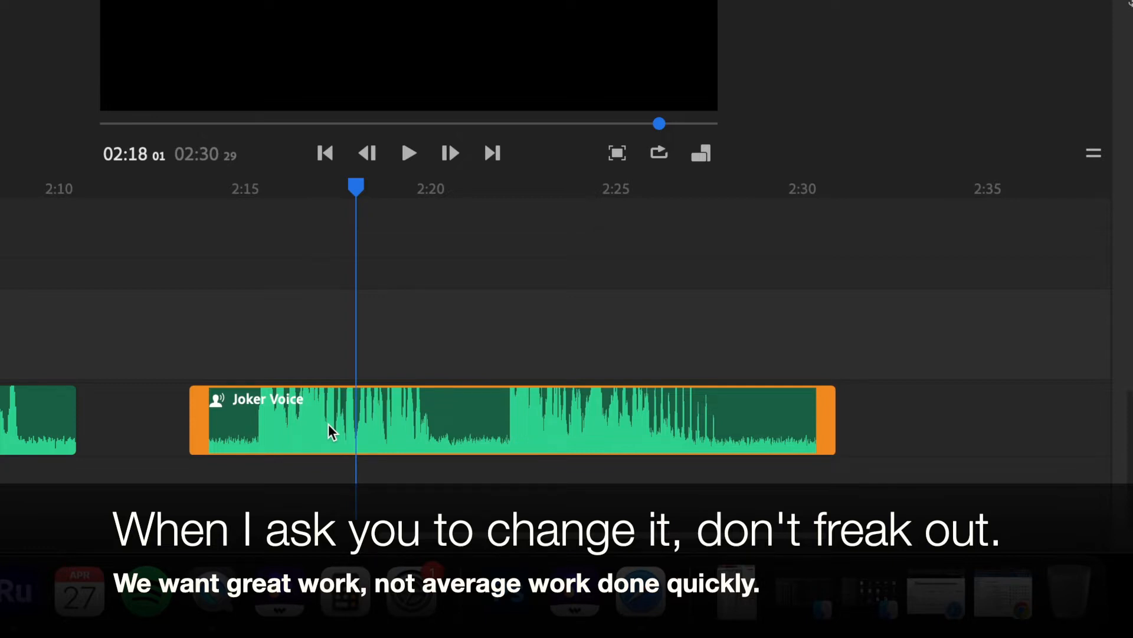
pyautogui.moveTo(481, 435); pyautogui.dragTo(687, 424)
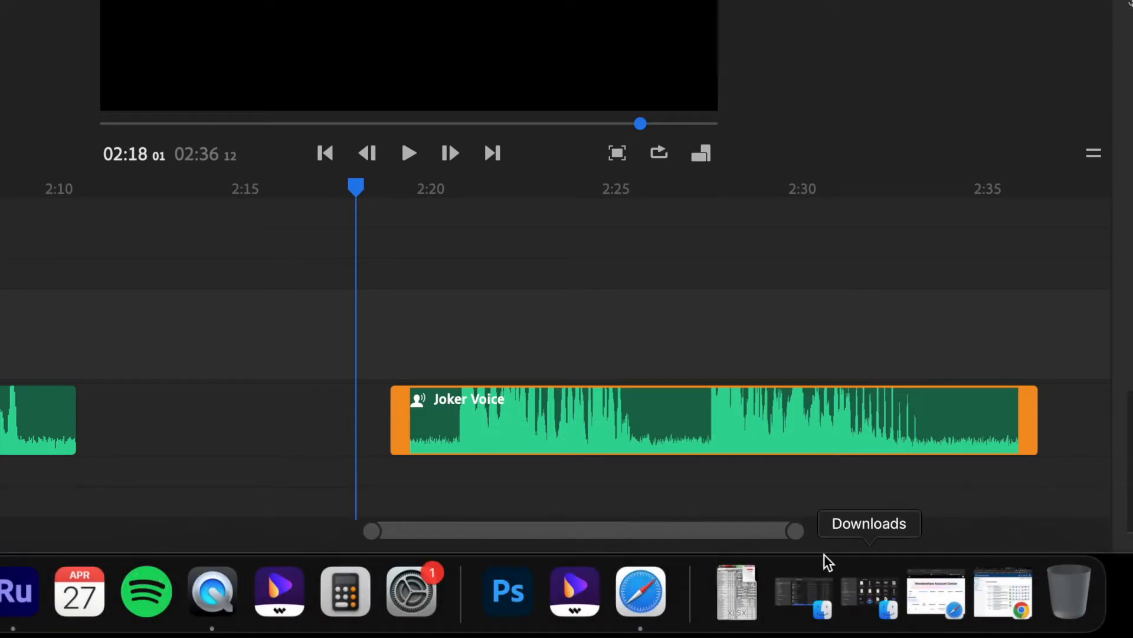
# Play the Batman Voice clip from the start of the project with the volume raised to check for background noise.
pyautogui.moveTo(684, 536); pyautogui.dragTo(3, 555)
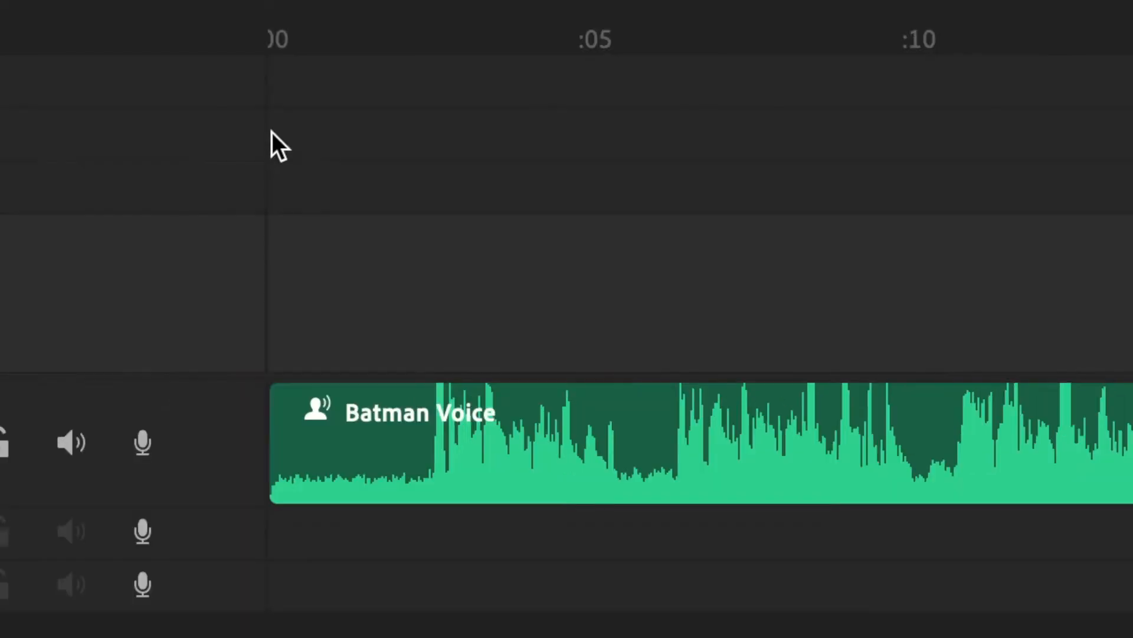
pyautogui.click(178, 248)
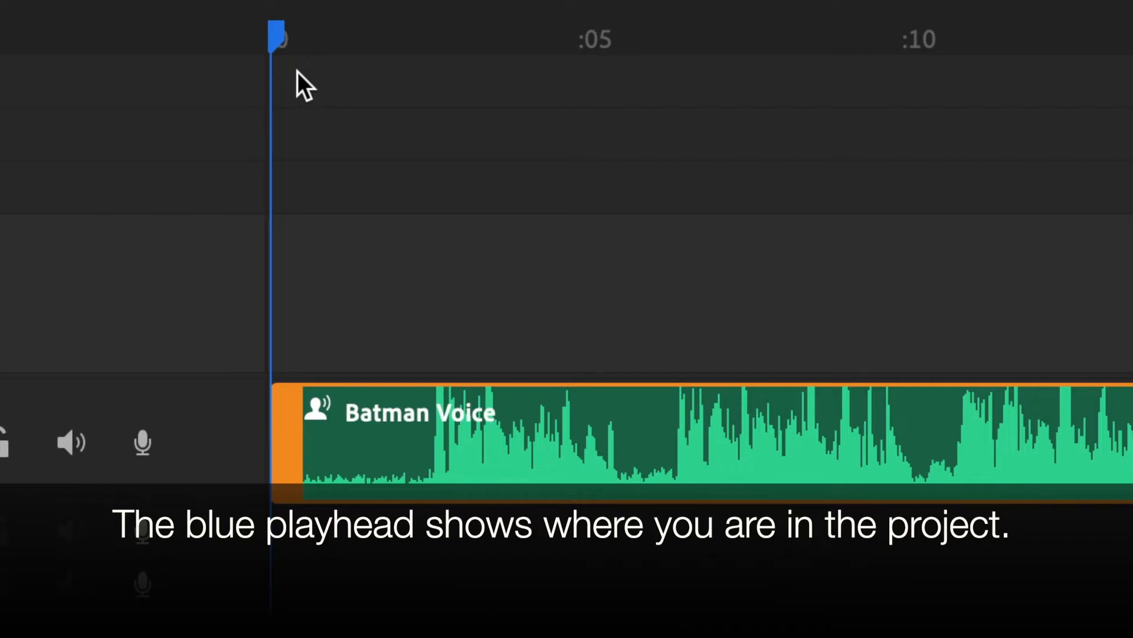
pyautogui.press('space')
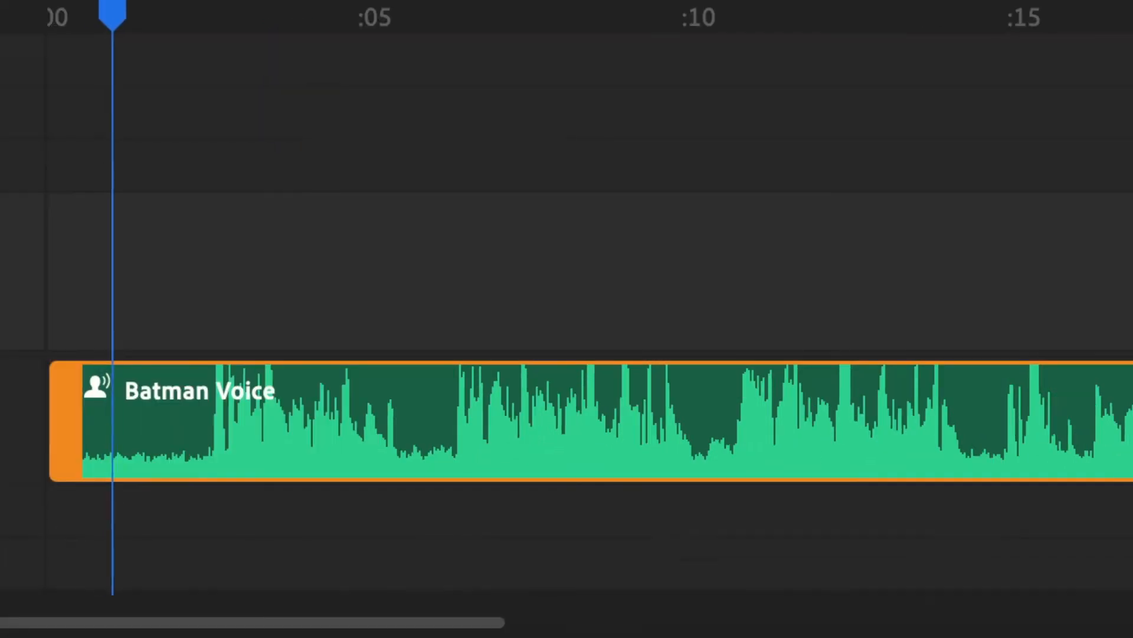
pyautogui.press('XF86AudioRaiseVolume')
pyautogui.press('XF86AudioRaiseVolume')
pyautogui.press('XF86AudioRaiseVolume')
pyautogui.press('XF86AudioRaiseVolume')
pyautogui.press('XF86AudioRaiseVolume')
pyautogui.press('XF86AudioRaiseVolume')
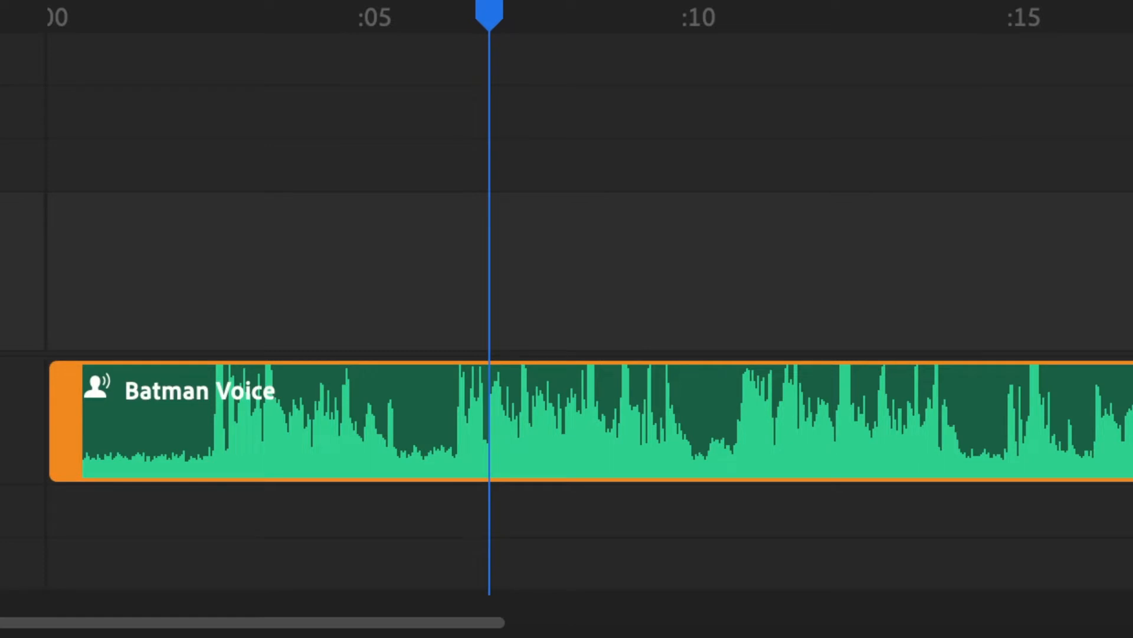
# Turn on Reduce background noise for the Batman Voice clip.
pyautogui.click(147, 414)
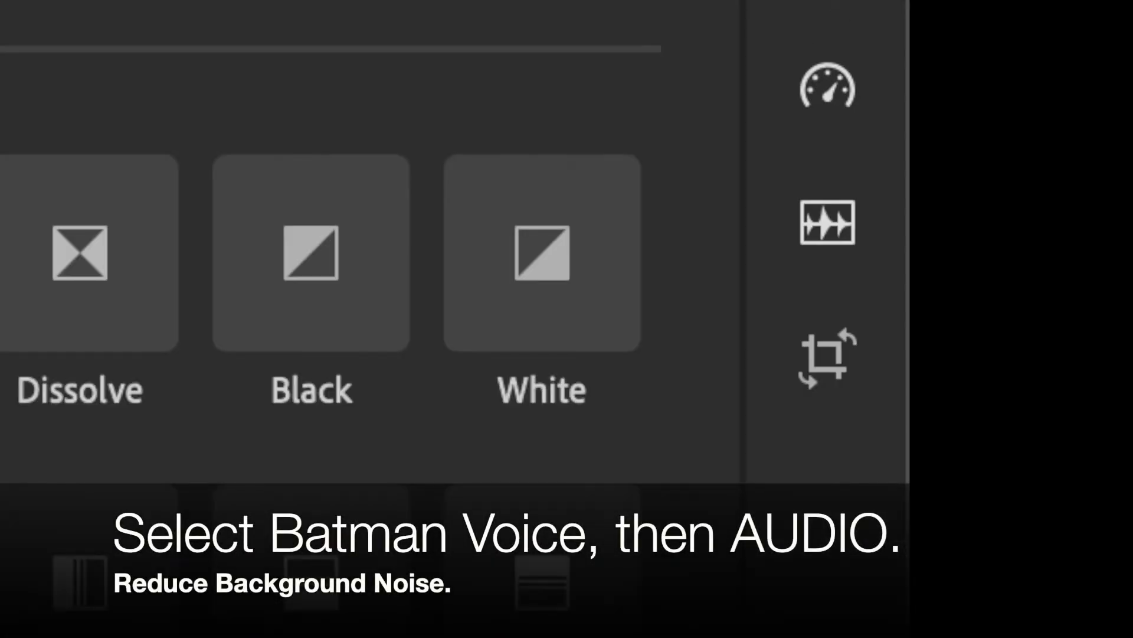
pyautogui.click(836, 229)
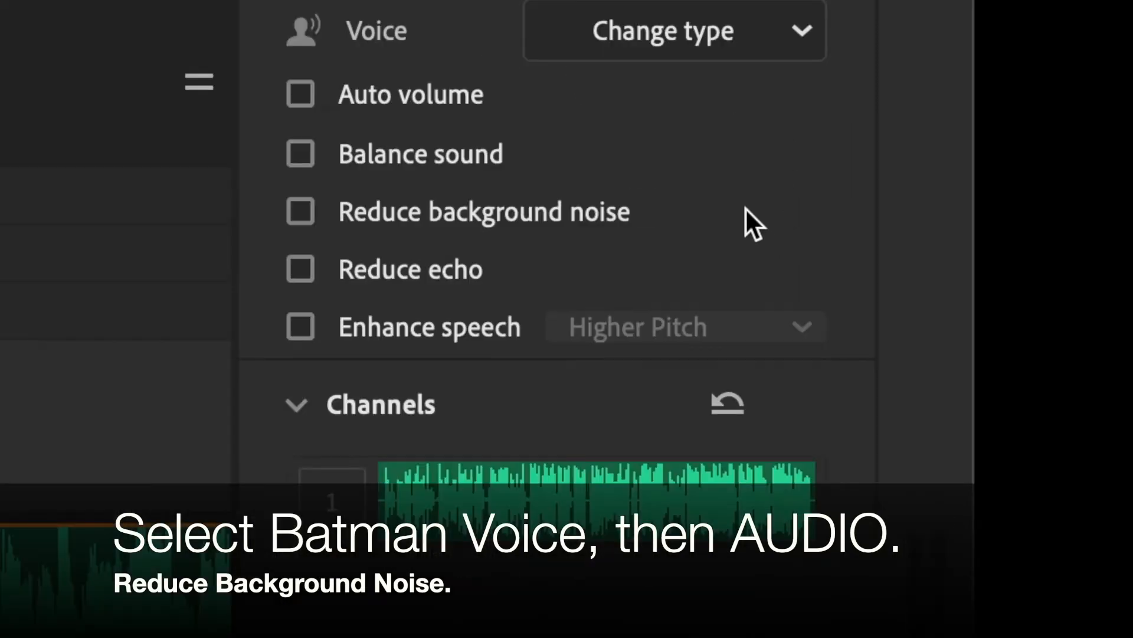
pyautogui.click(307, 212)
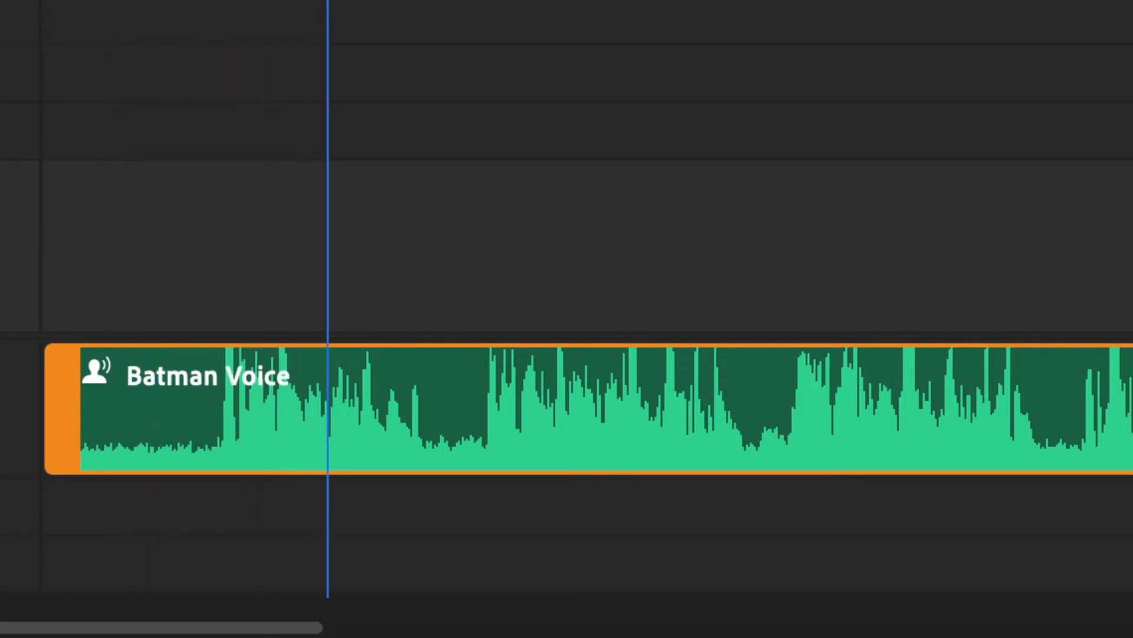
# Cut off and delete the silence before the first words of the Batman Voice clip and move the remaining clip to the timeline start.
pyautogui.moveTo(337, 2); pyautogui.dragTo(219, 3)
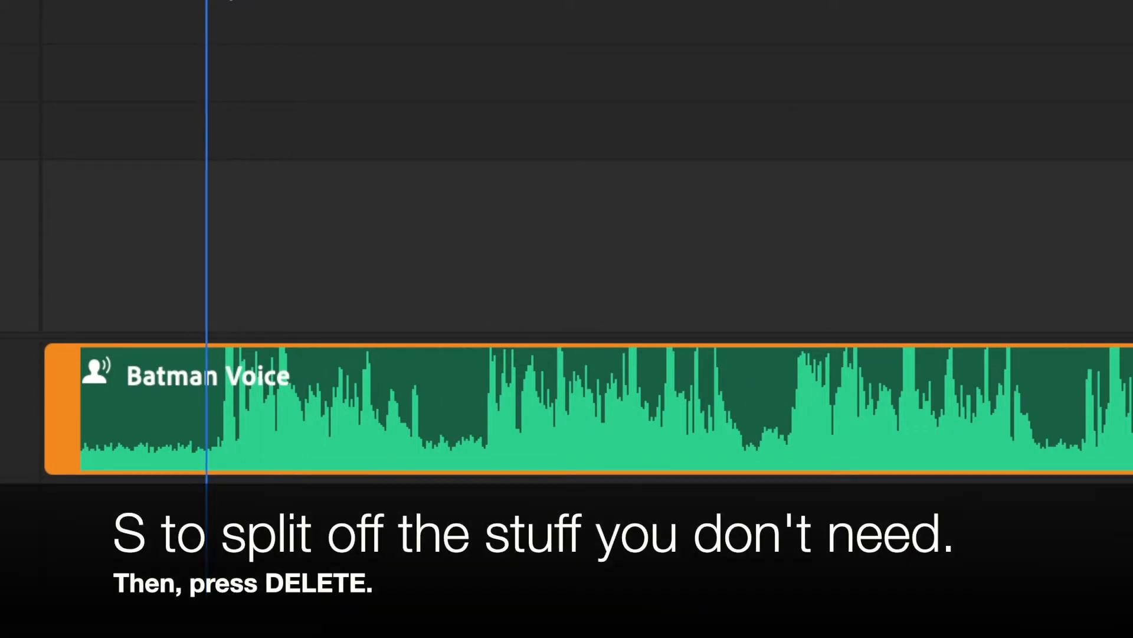
pyautogui.press('s')
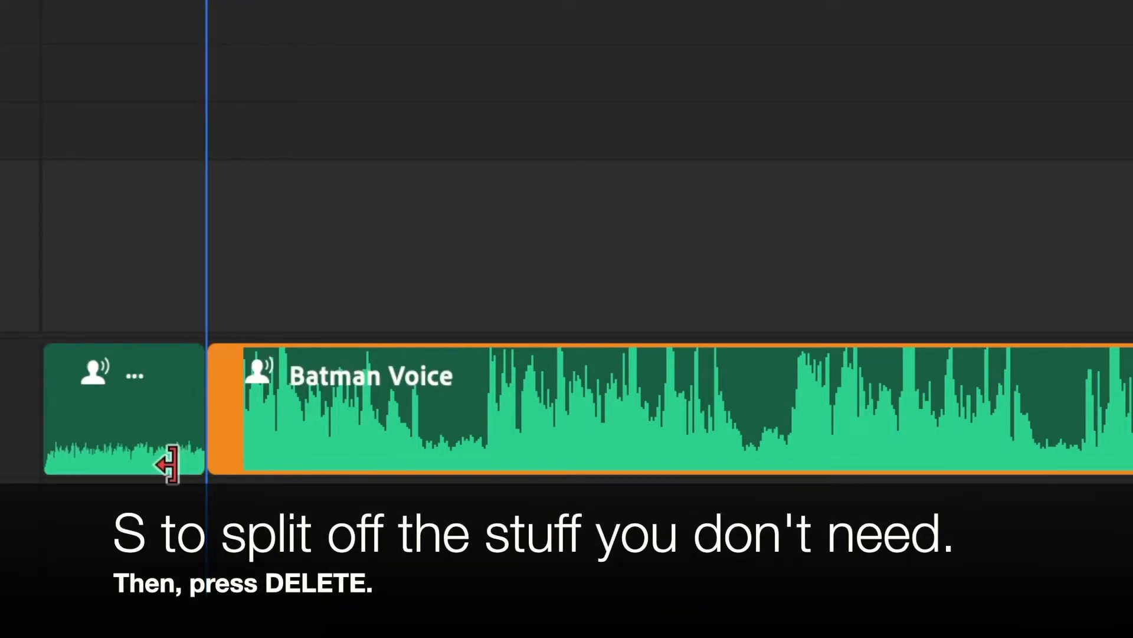
pyautogui.click(140, 407)
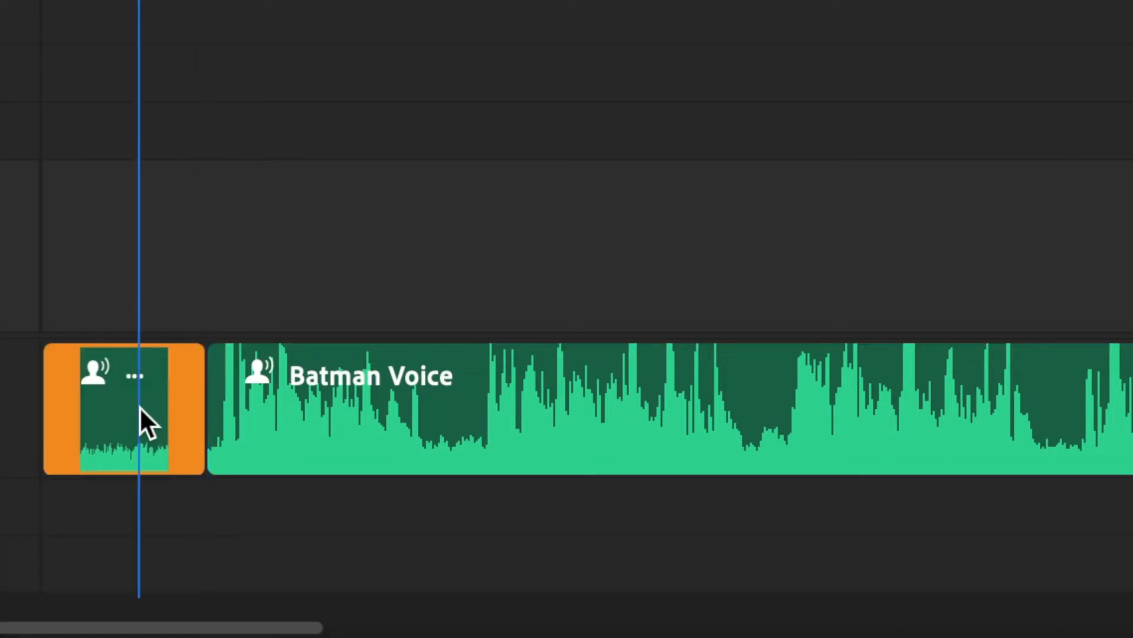
pyautogui.press('Delete')
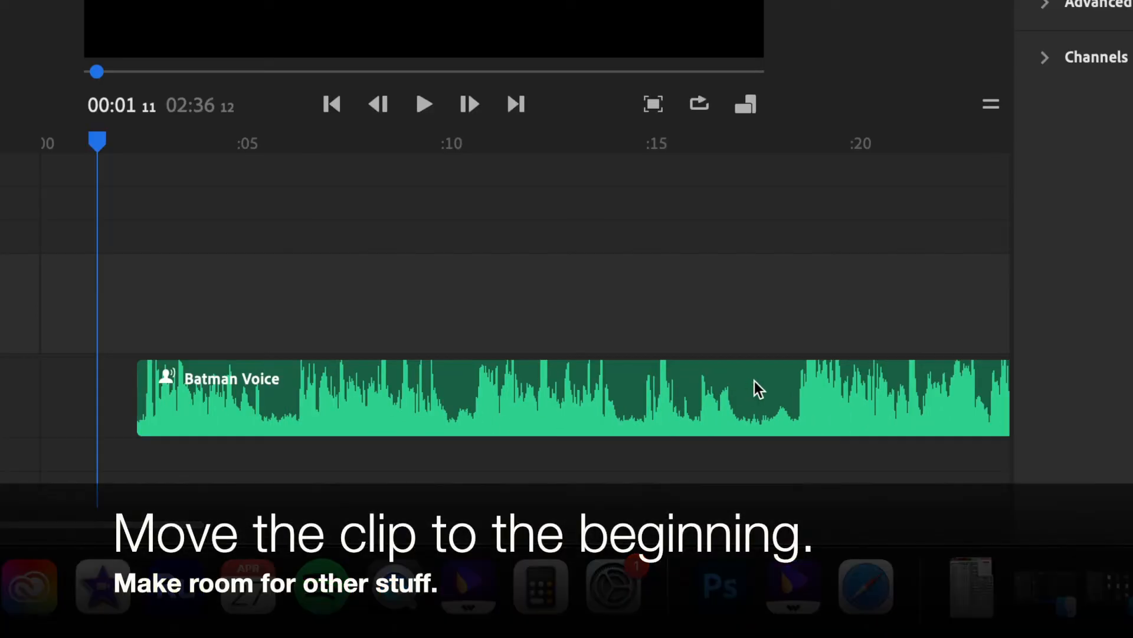
pyautogui.click(754, 381)
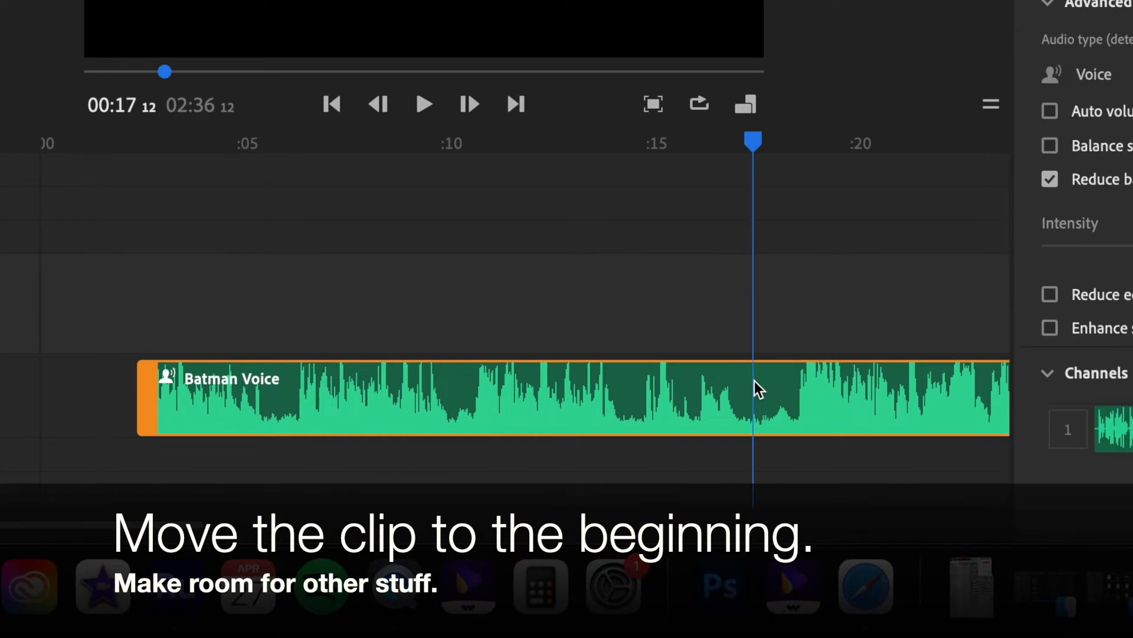
pyautogui.moveTo(755, 382); pyautogui.dragTo(661, 382)
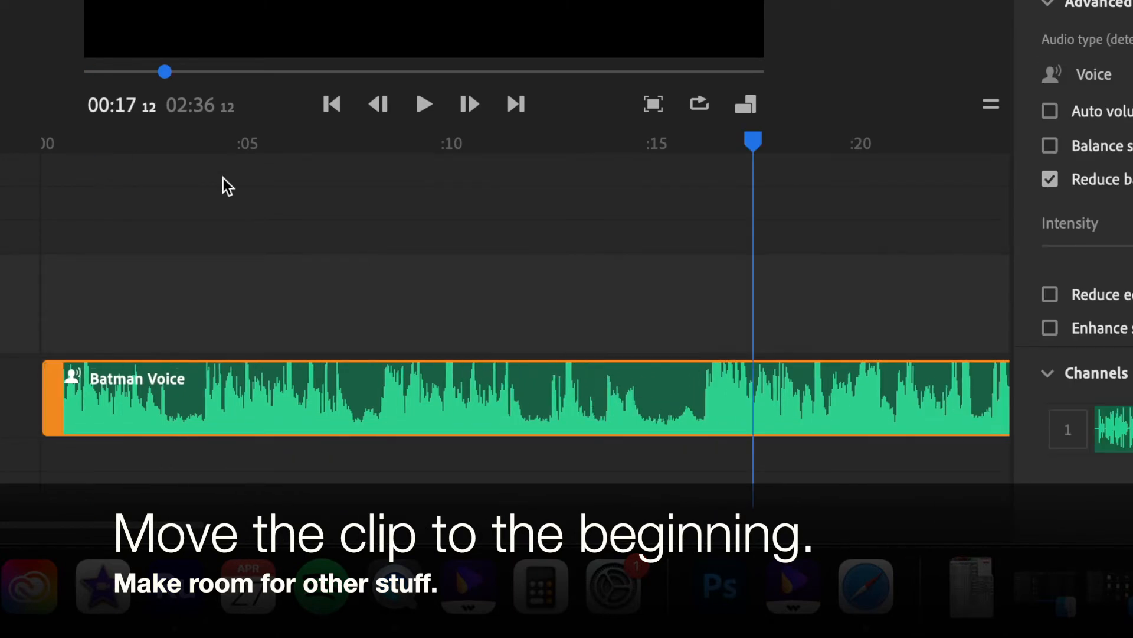
# Play the Batman Voice clip from the start and split it in the pause at 00:07:24.
pyautogui.click(45, 162)
pyautogui.press('space')
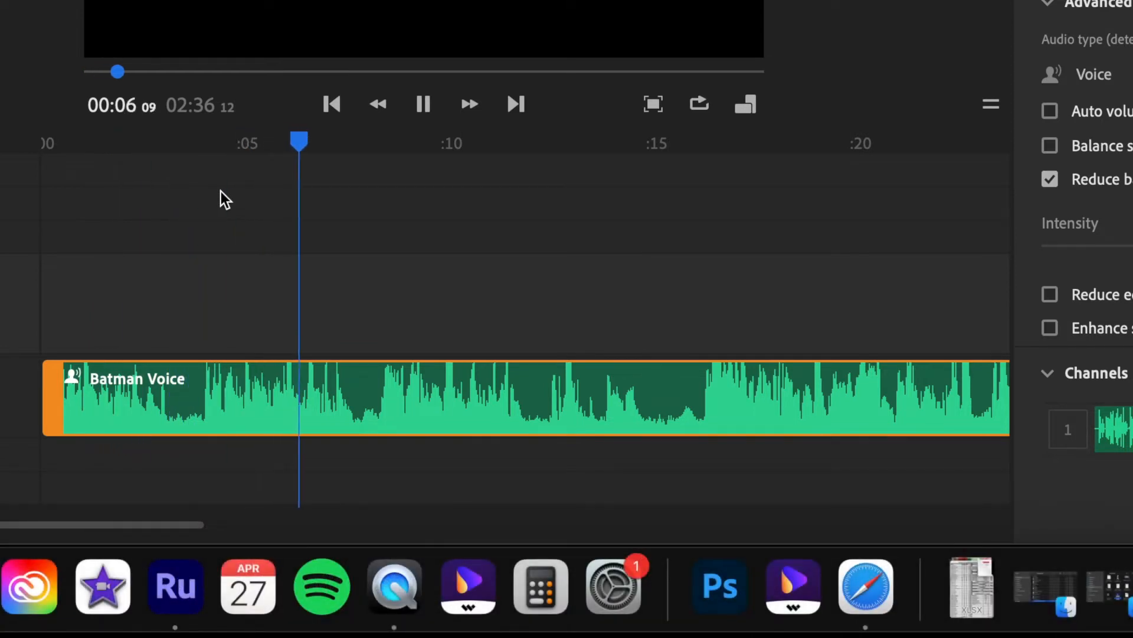
pyautogui.press('space')
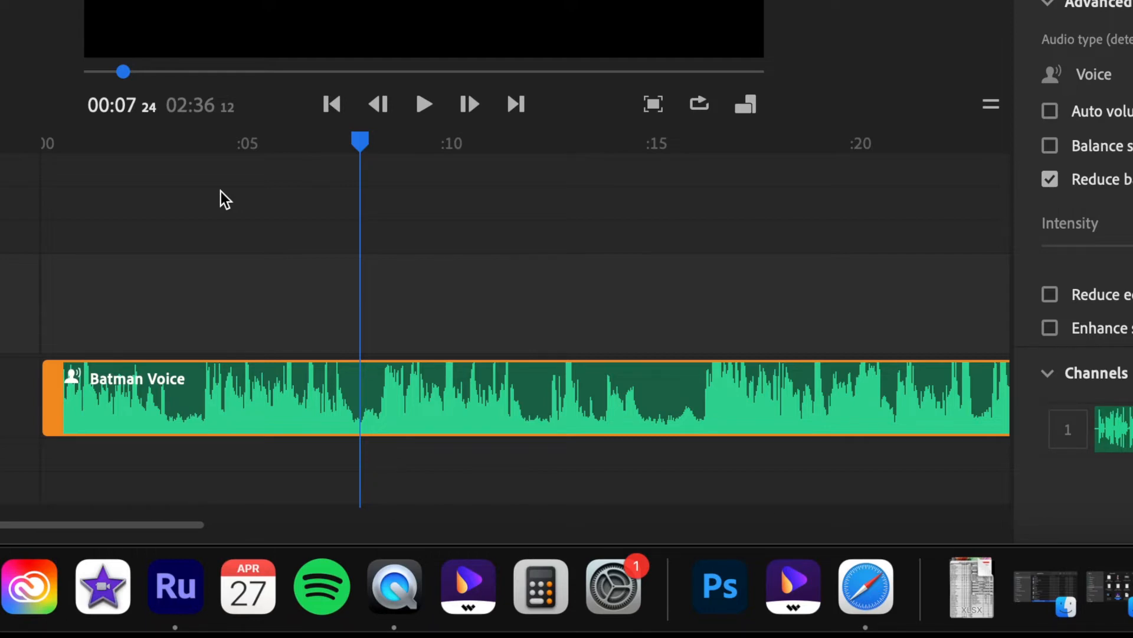
pyautogui.press('super+k')
# Inspect the Joker Voice clip near the end of the timeline and return to the Batman Voice clips at the start.
pyautogui.hscroll(15, 708, 306)
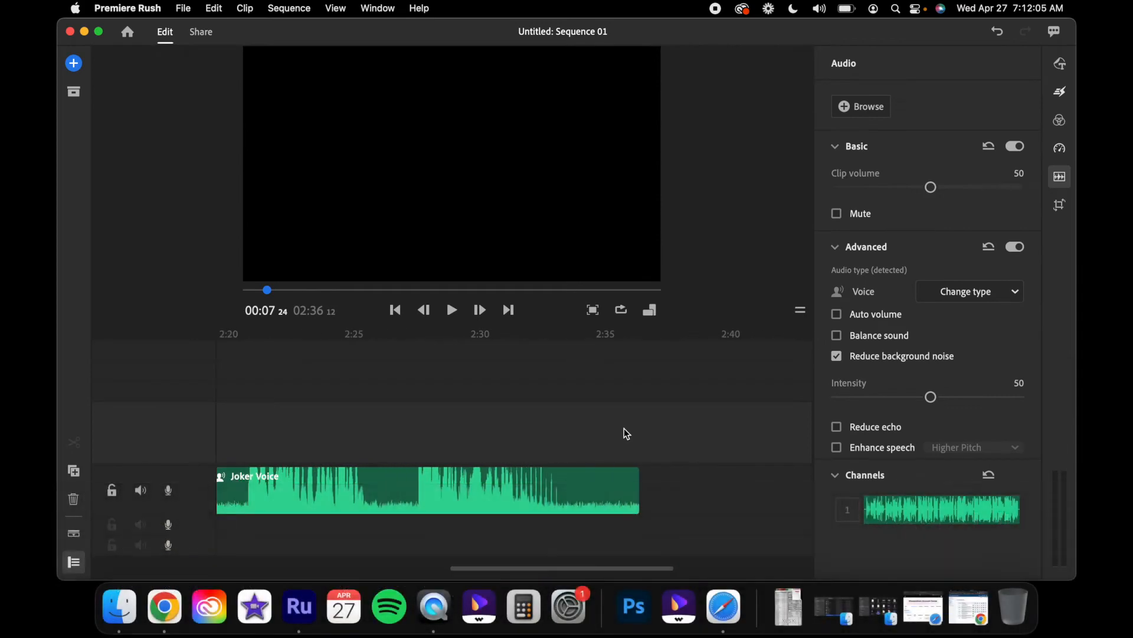
pyautogui.click(416, 487)
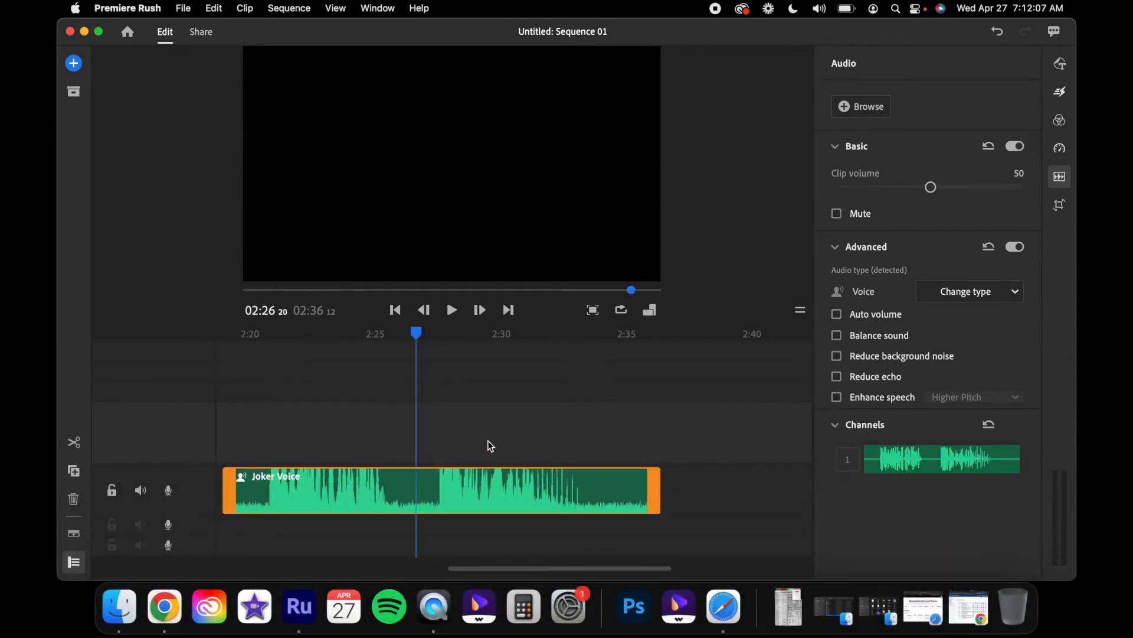
pyautogui.hscroll(5, 488, 440)
pyautogui.moveTo(235, 487); pyautogui.dragTo(256, 486)
pyautogui.moveTo(453, 364); pyautogui.dragTo(1132, 376)
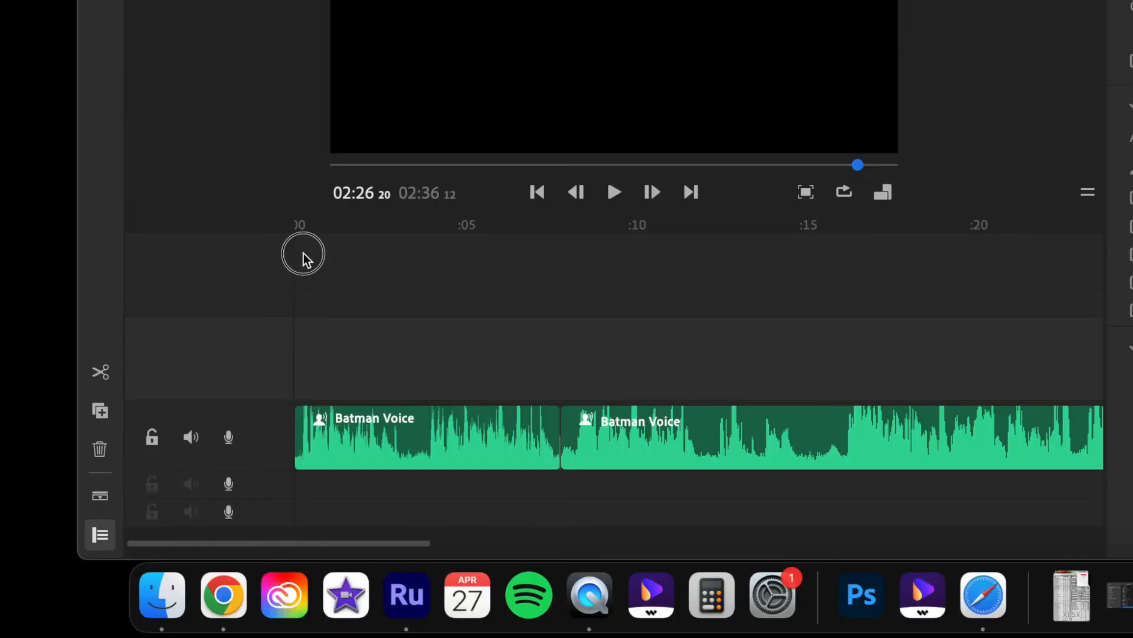
# Play the first Batman Voice clip and move the second one to start at about 0:11, leaving a gap between them.
pyautogui.click(303, 255)
pyautogui.press('space')
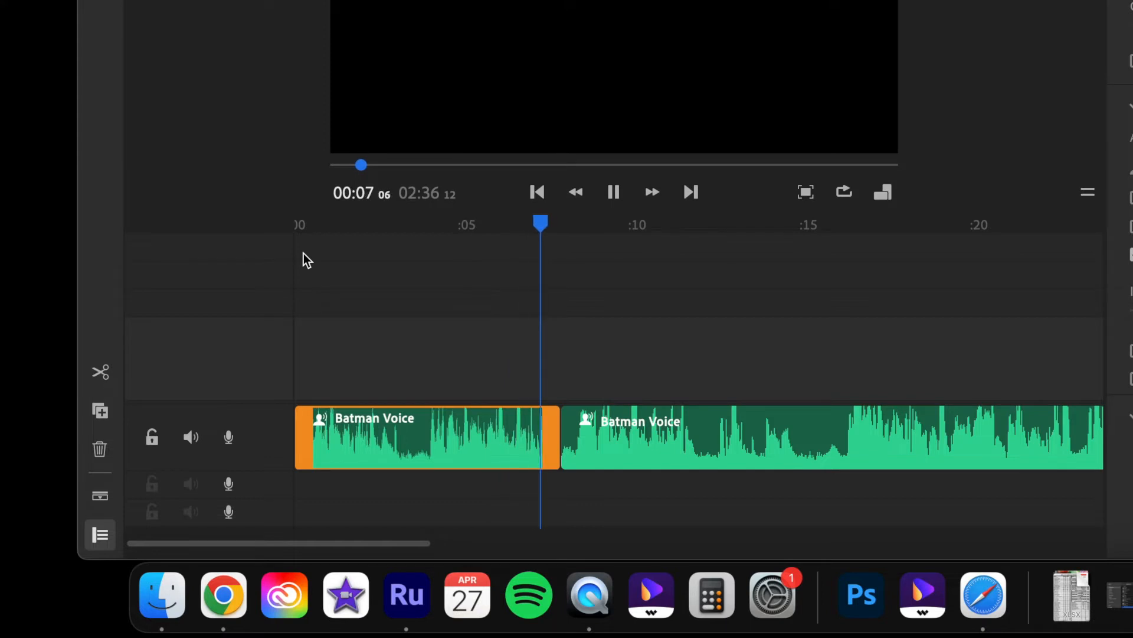
pyautogui.press('space')
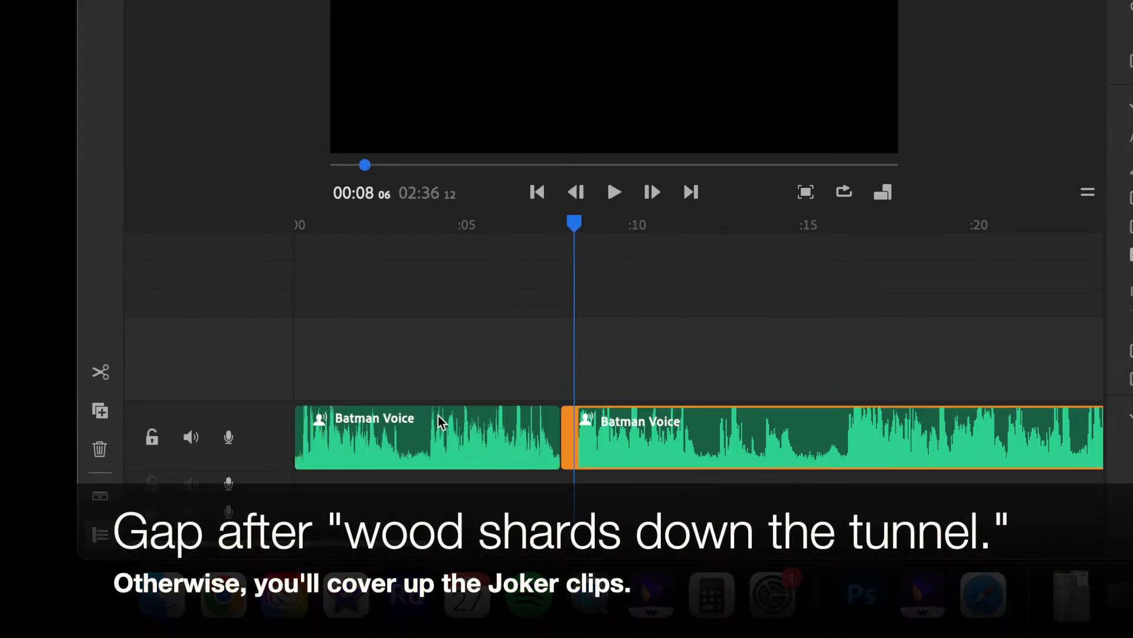
pyautogui.moveTo(669, 437); pyautogui.dragTo(781, 437)
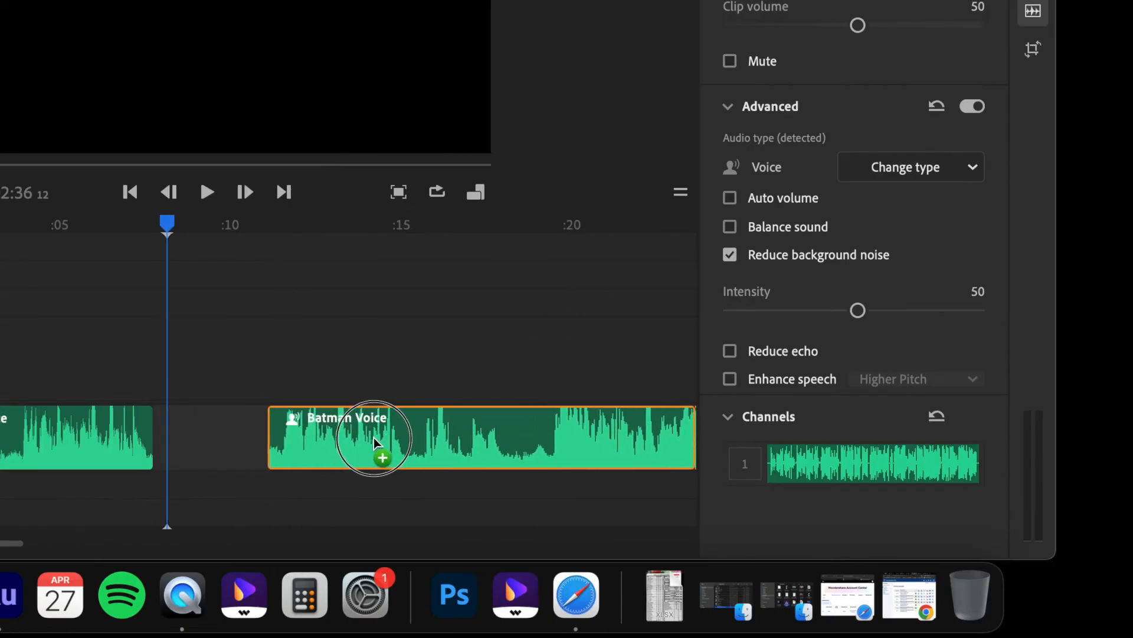
pyautogui.moveTo(374, 438); pyautogui.dragTo(375, 437)
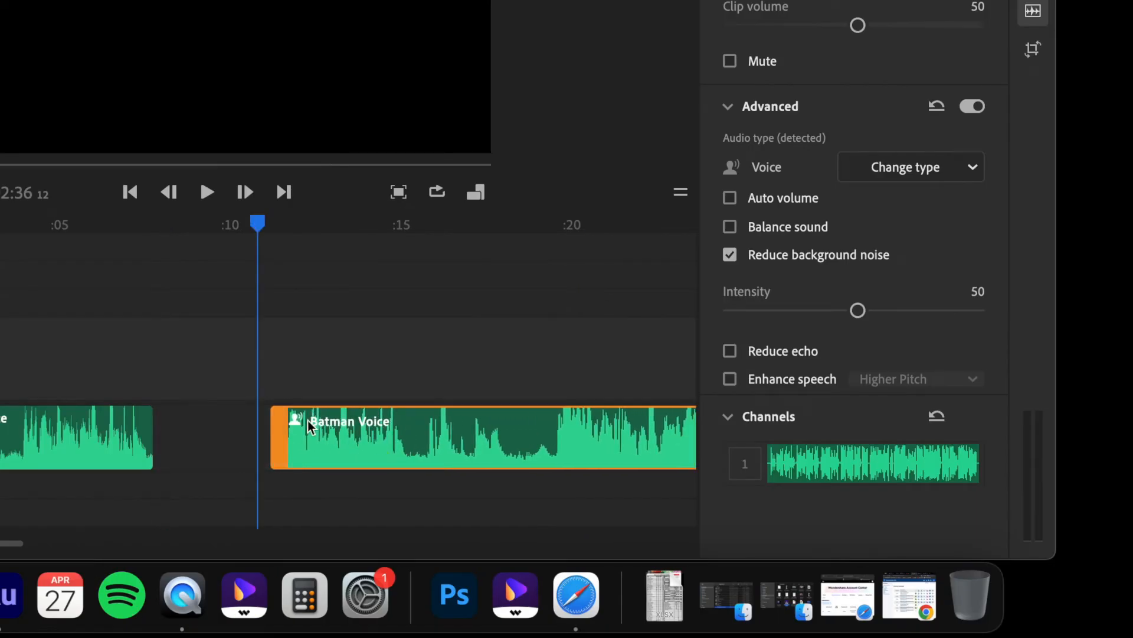
# Play the second Batman Voice clip, split it at about 0:18, and move the rest to start at about 0:21.
pyautogui.press('space')
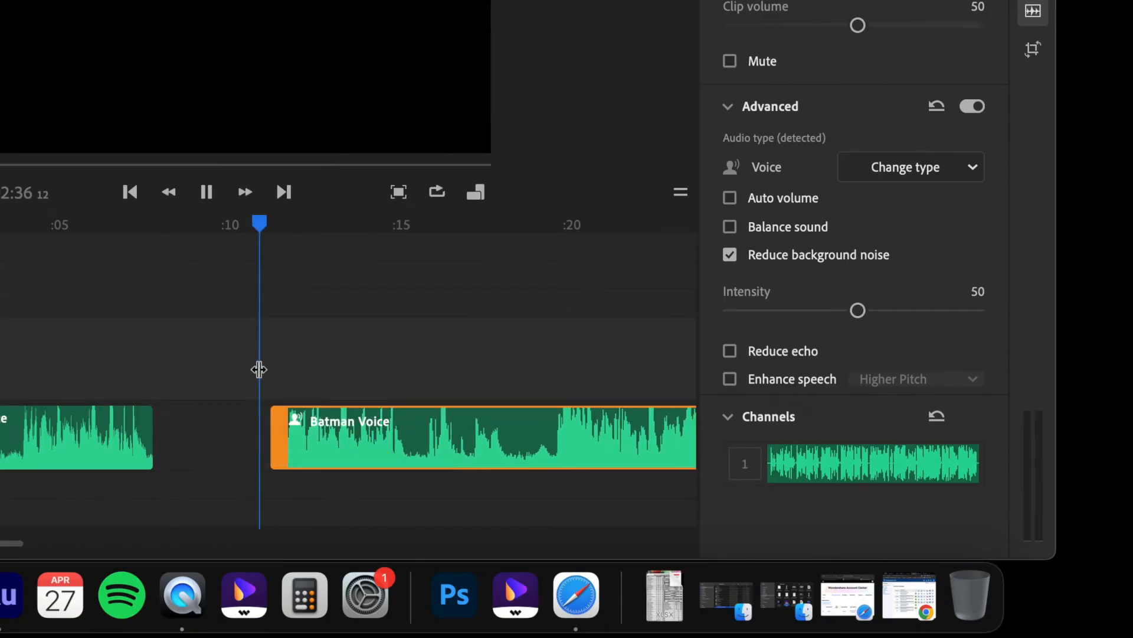
pyautogui.hscroll(3, 419, 362)
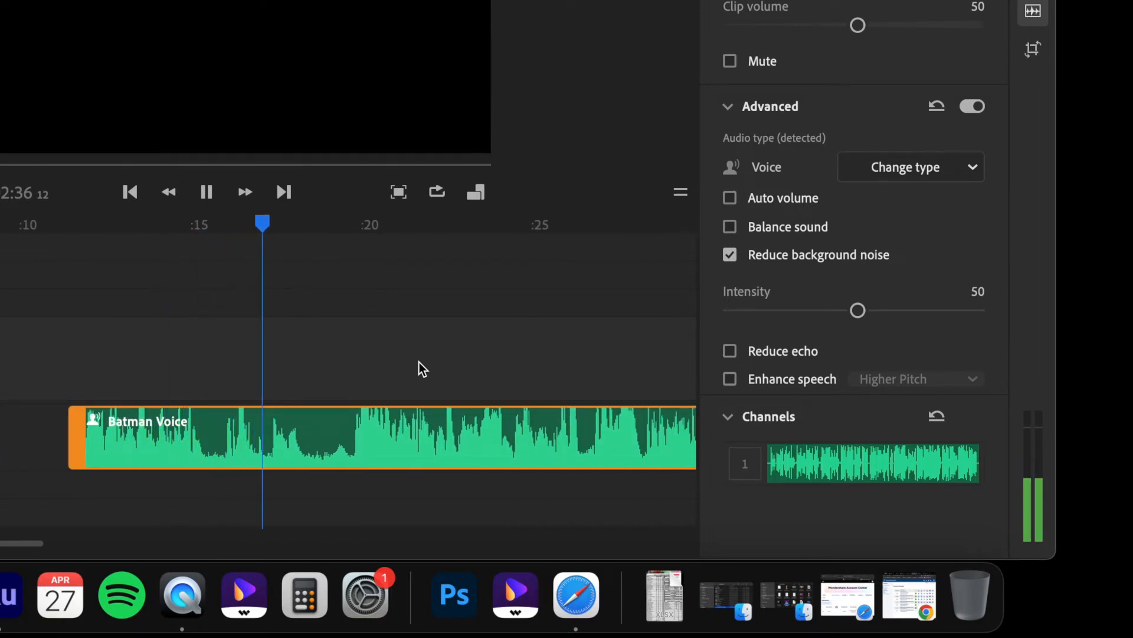
pyautogui.press('space')
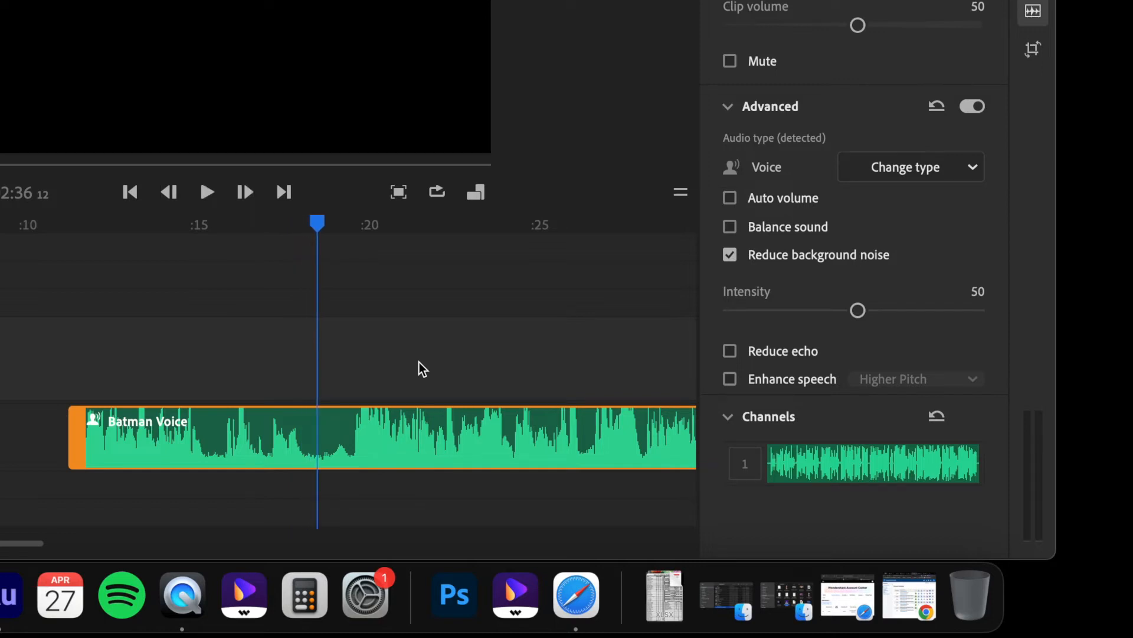
pyautogui.press('s')
pyautogui.moveTo(457, 429); pyautogui.dragTo(537, 445)
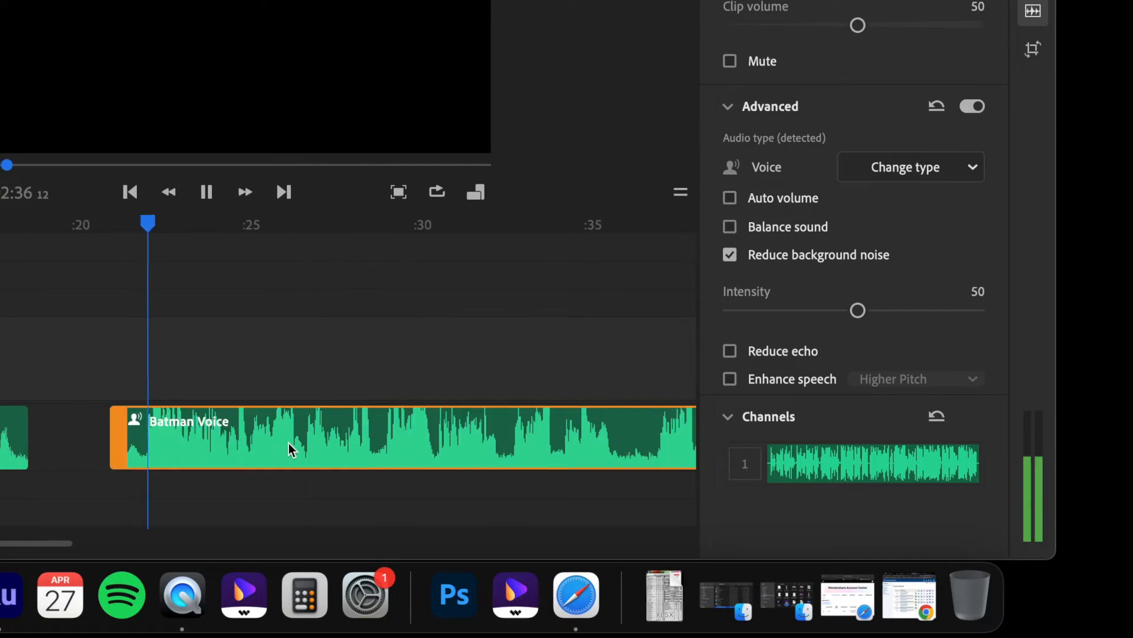
# Trim the breathing off the beginning of the third Batman Voice clip so that it starts at about 0:22.
pyautogui.press('space')
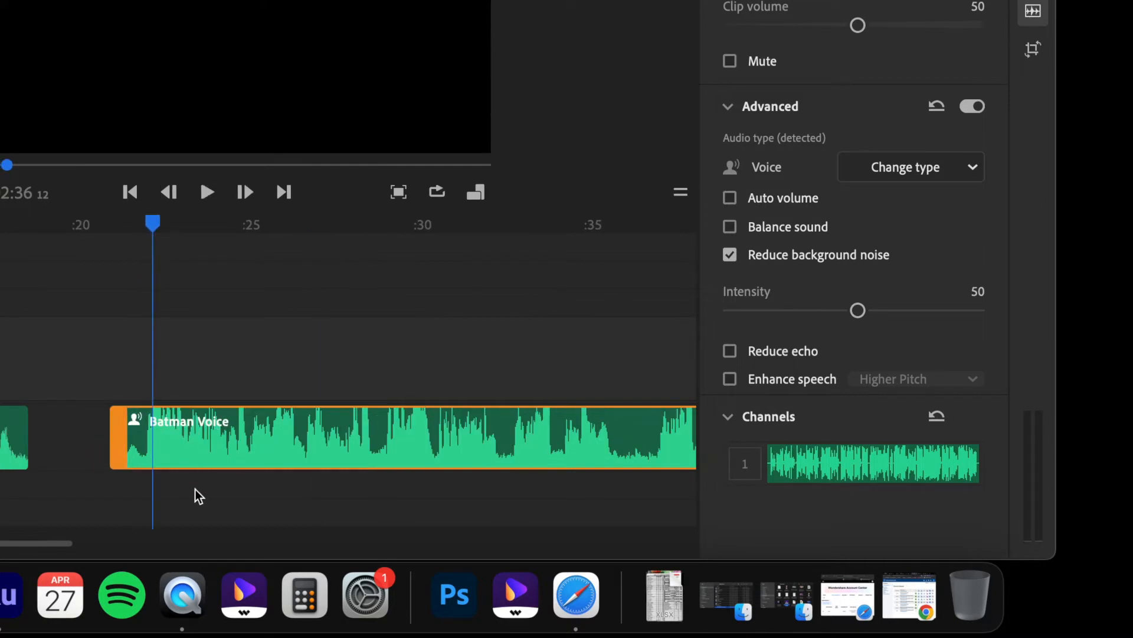
pyautogui.moveTo(66, 541); pyautogui.dragTo(32, 546)
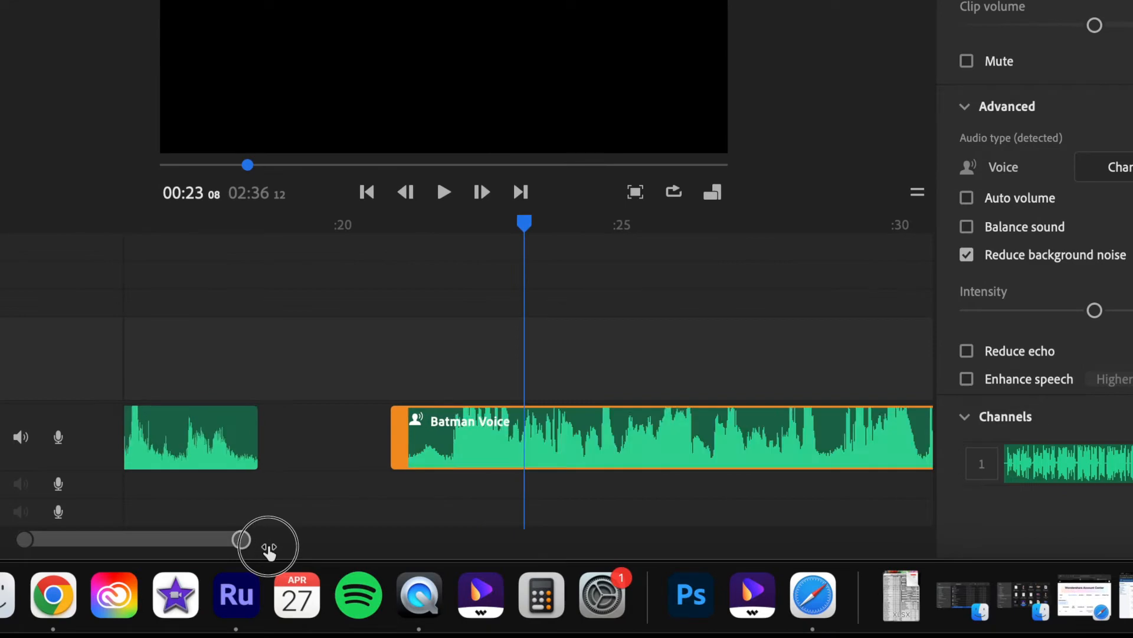
pyautogui.moveTo(268, 552); pyautogui.dragTo(231, 552)
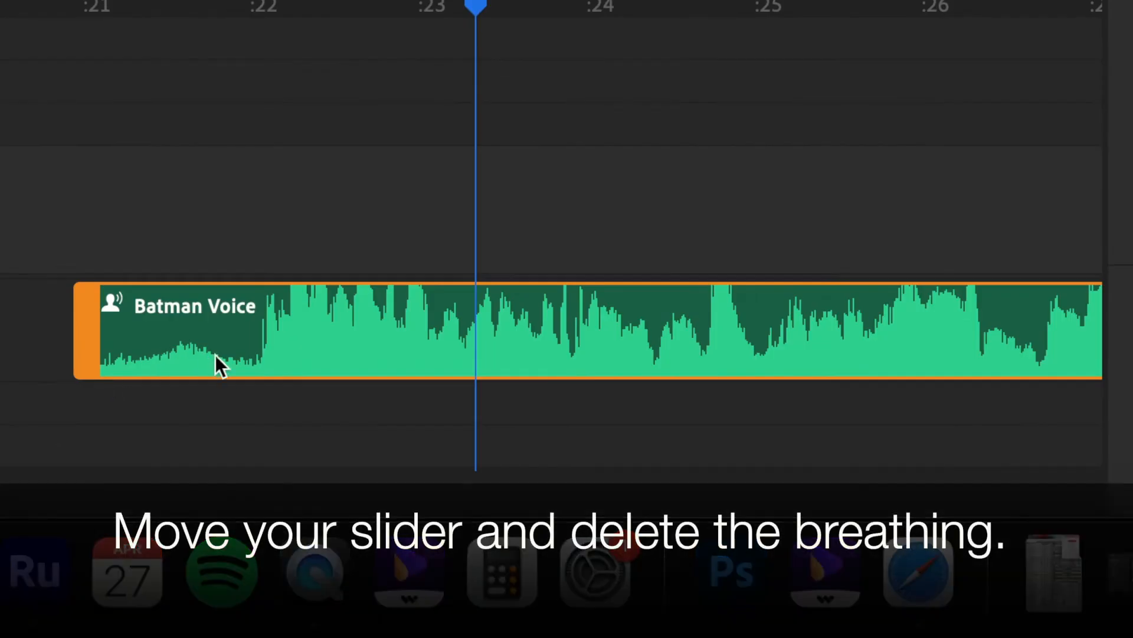
pyautogui.moveTo(78, 334); pyautogui.dragTo(251, 334)
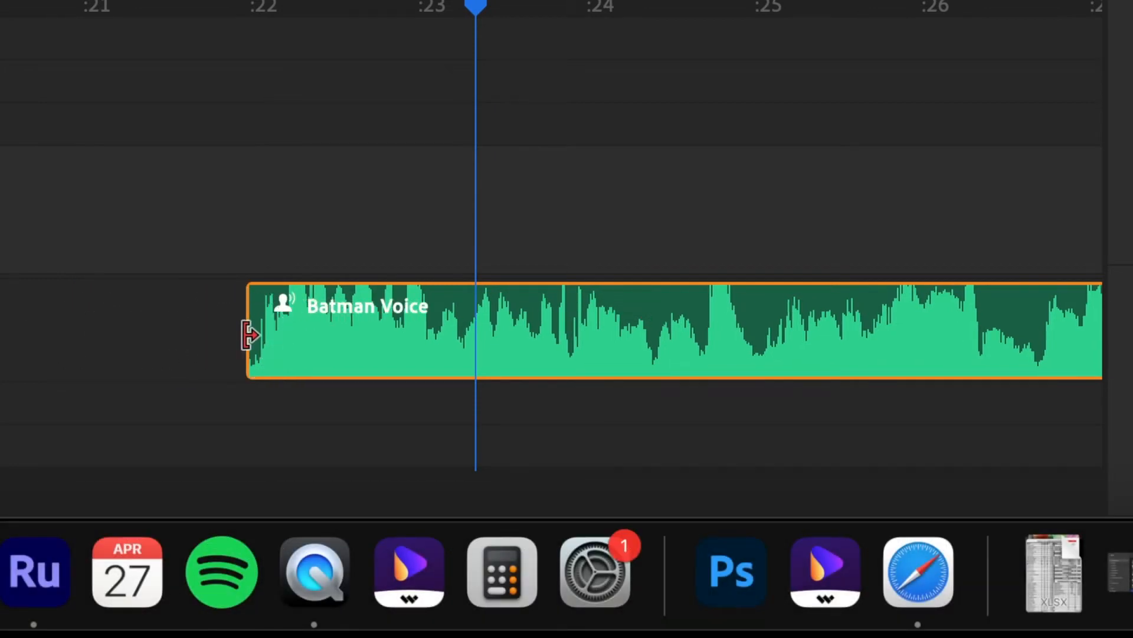
# Play the third Batman Voice clip, split it at 00:28:23 before Robin groans, and shift the rest about half a second along.
pyautogui.click(486, 4)
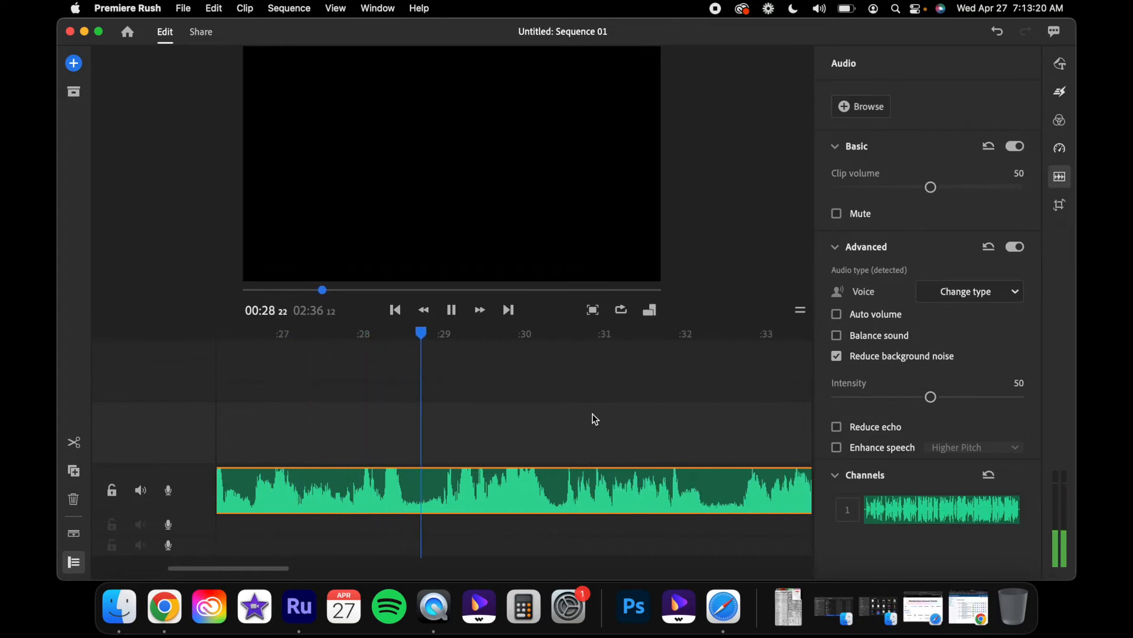
pyautogui.press('space')
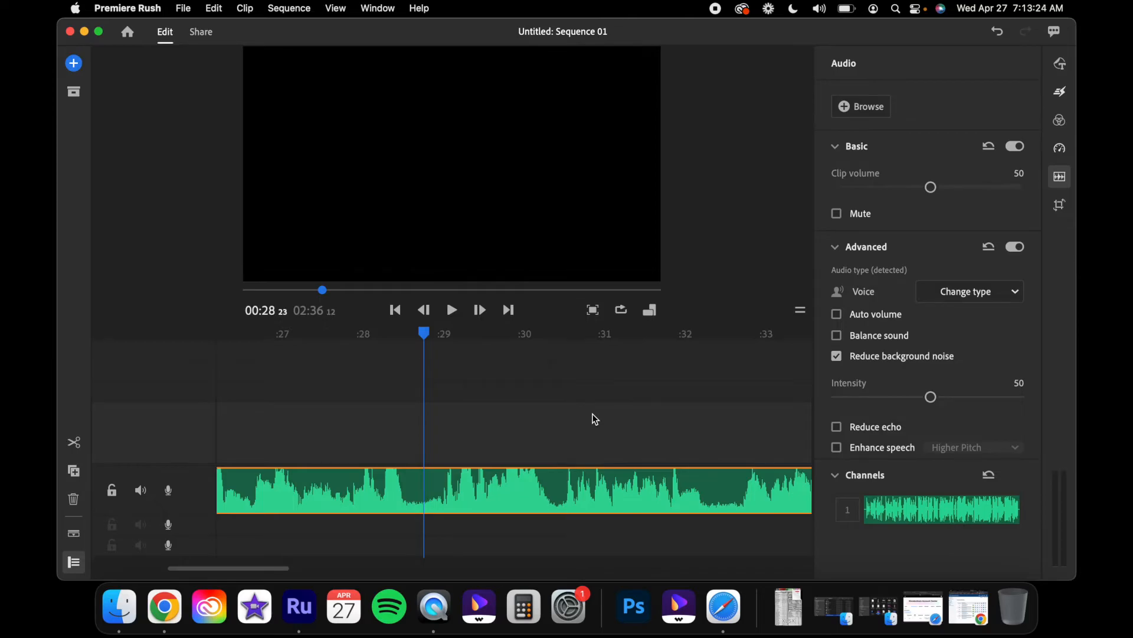
pyautogui.press('s')
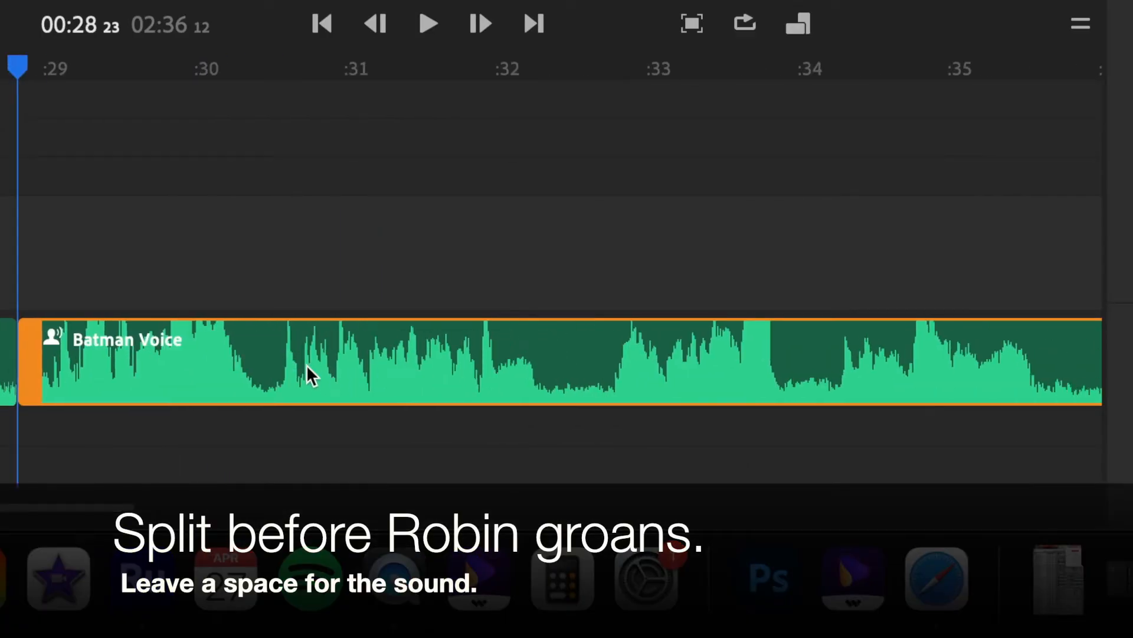
pyautogui.moveTo(311, 376); pyautogui.dragTo(377, 377)
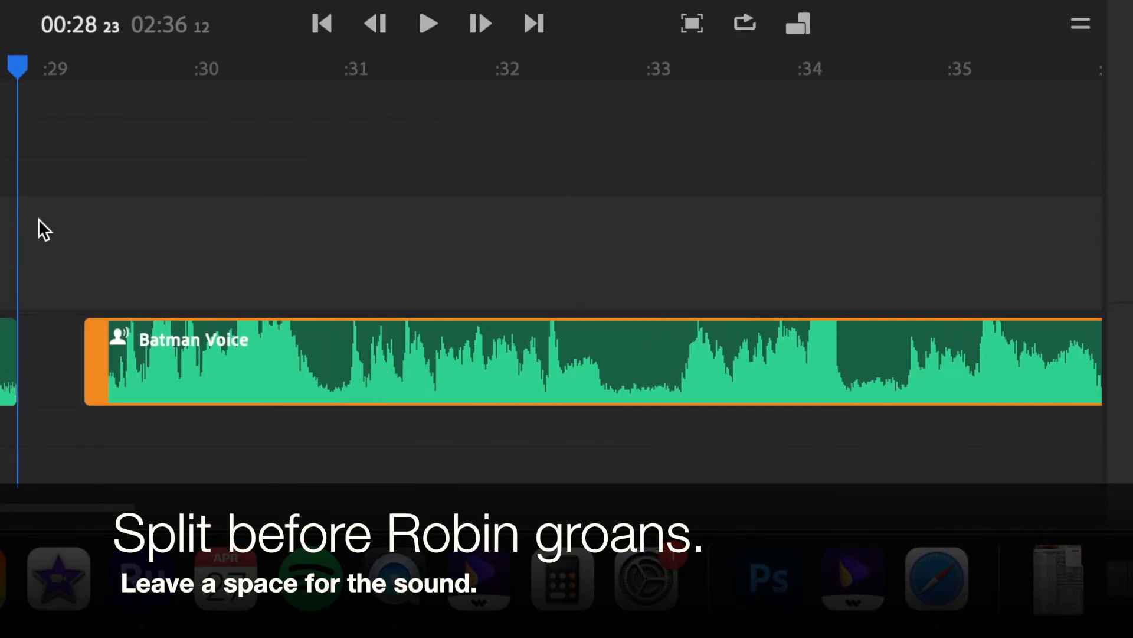
# Listen to the fourth Batman Voice clip up to about 0:38 and replay it to locate the messed-up line.
pyautogui.press('space')
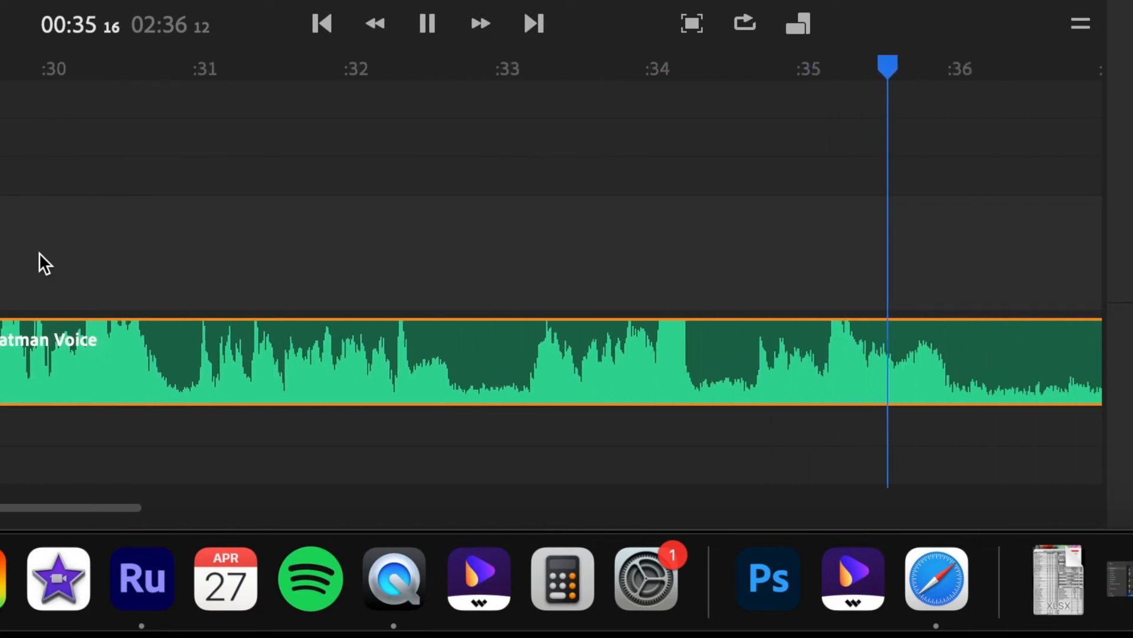
pyautogui.press('space')
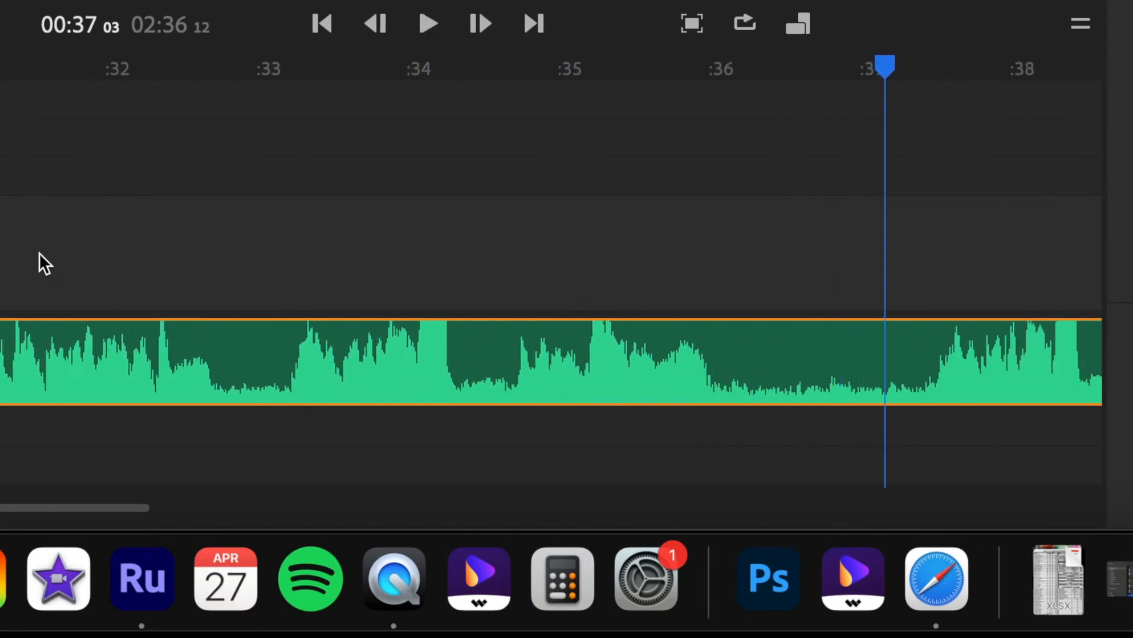
pyautogui.click(488, 197)
pyautogui.press('space')
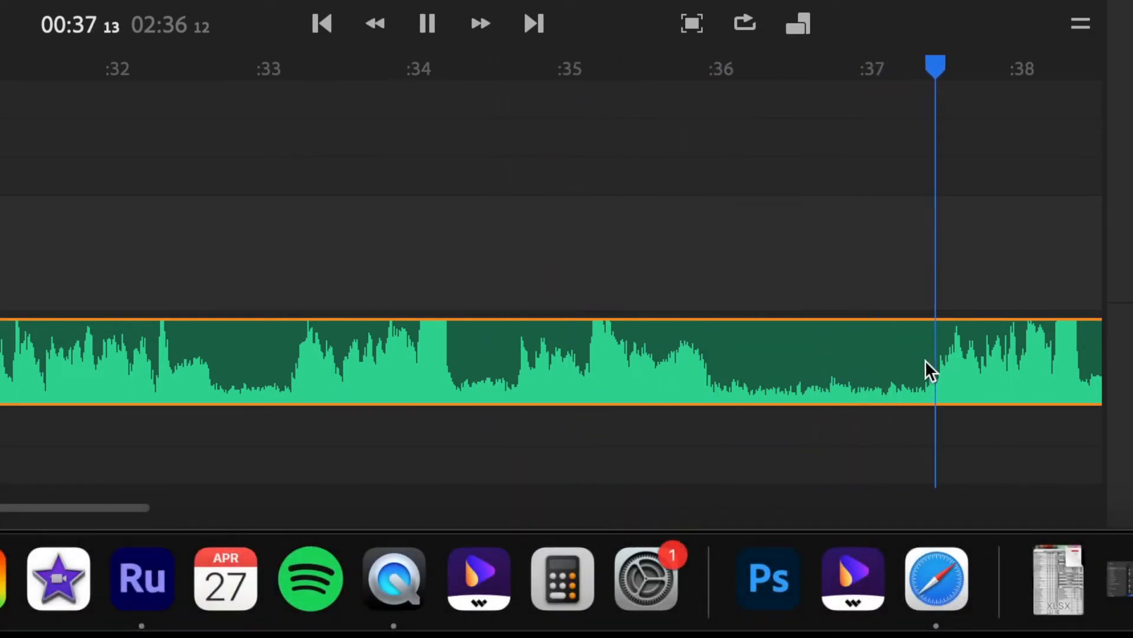
pyautogui.press('space')
pyautogui.hscroll(-10, 878, 225)
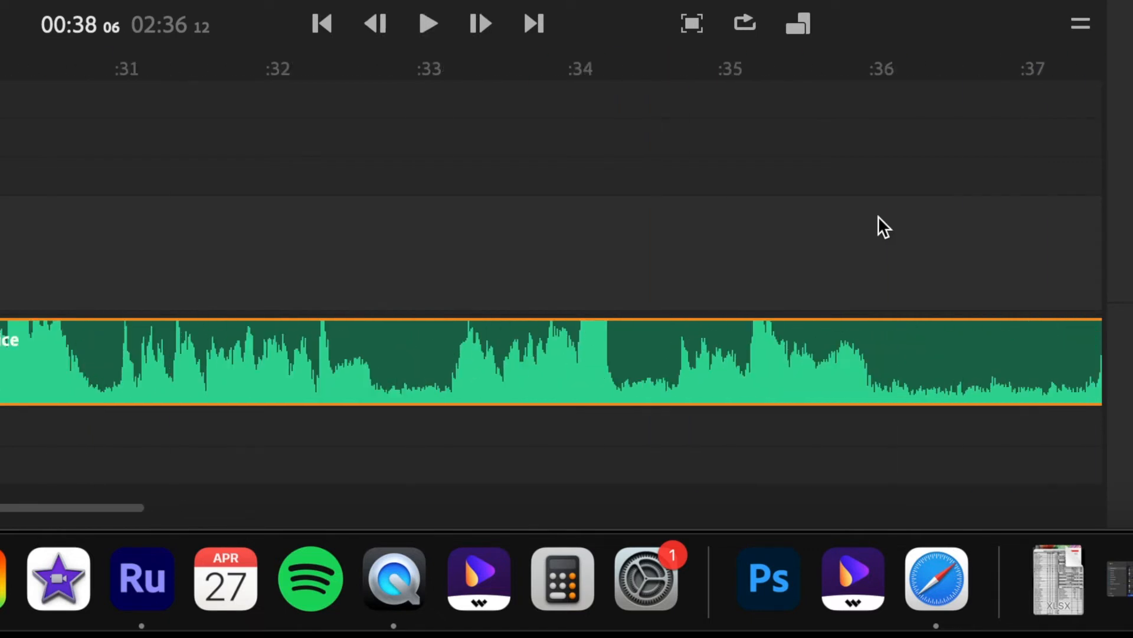
pyautogui.click(347, 235)
pyautogui.press('space')
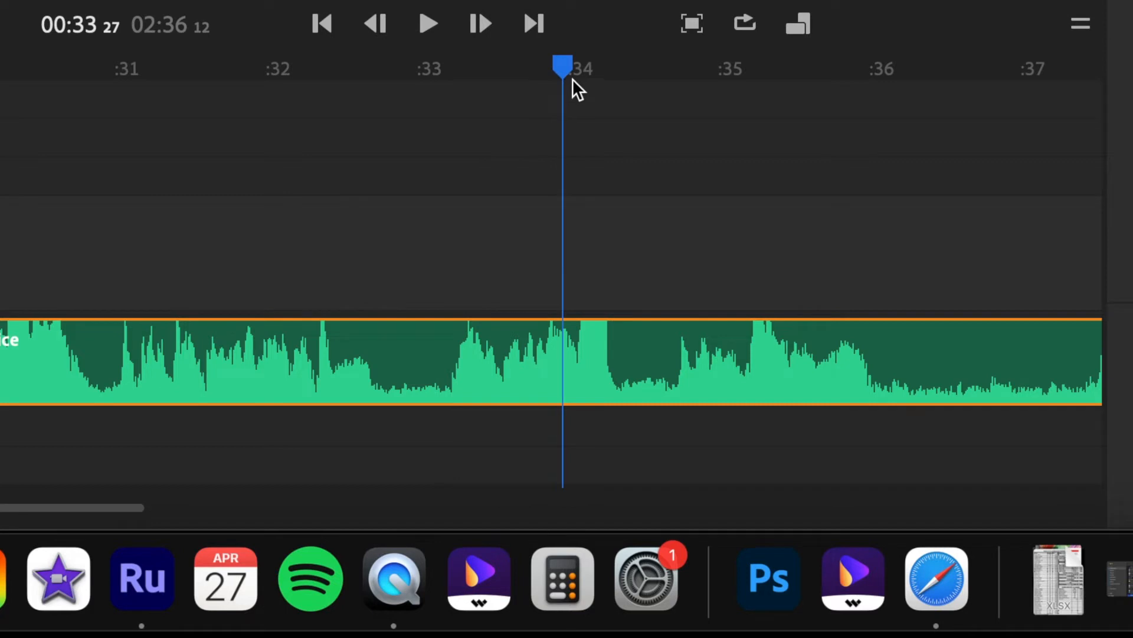
# Split the fourth Batman Voice clip at 00:32:24, in the pause before the messed-up line.
pyautogui.moveTo(568, 71); pyautogui.dragTo(408, 84)
pyautogui.press('Left')
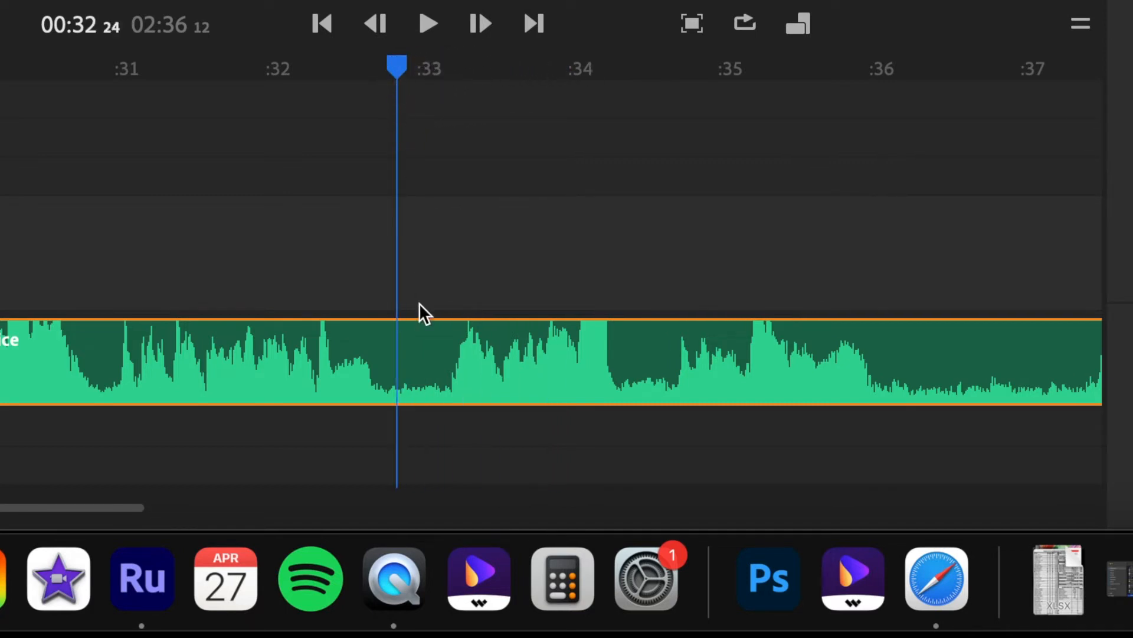
pyautogui.press('super+b')
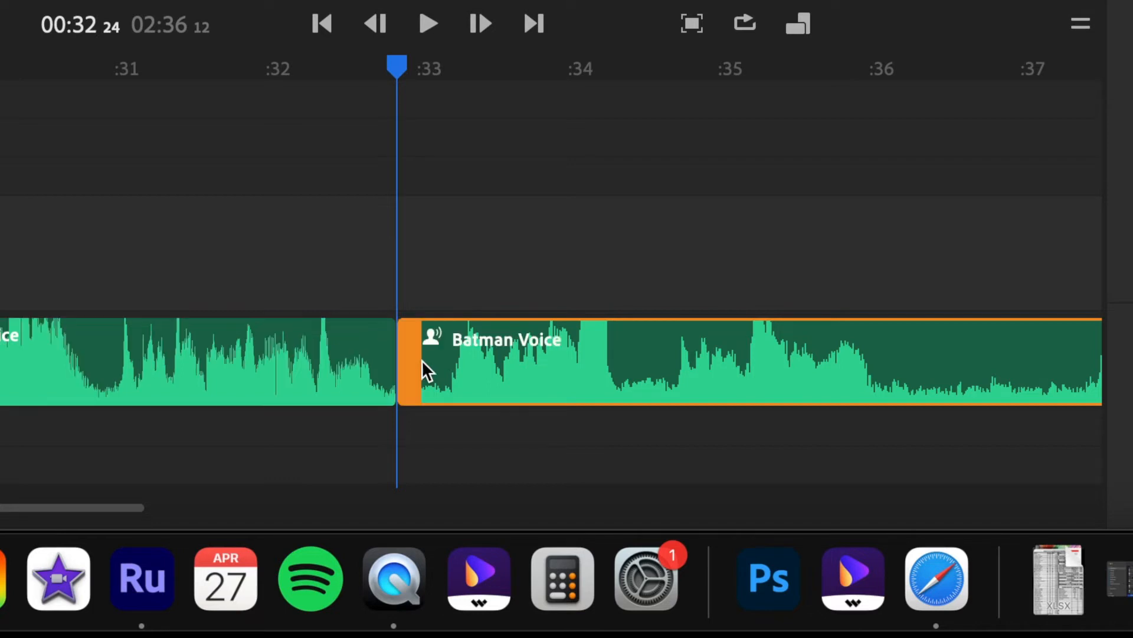
# Split the Batman Voice clip again at 00:37:08, after the mess-up, and delete the piece between the two splits.
pyautogui.hscroll(10, 612, 390)
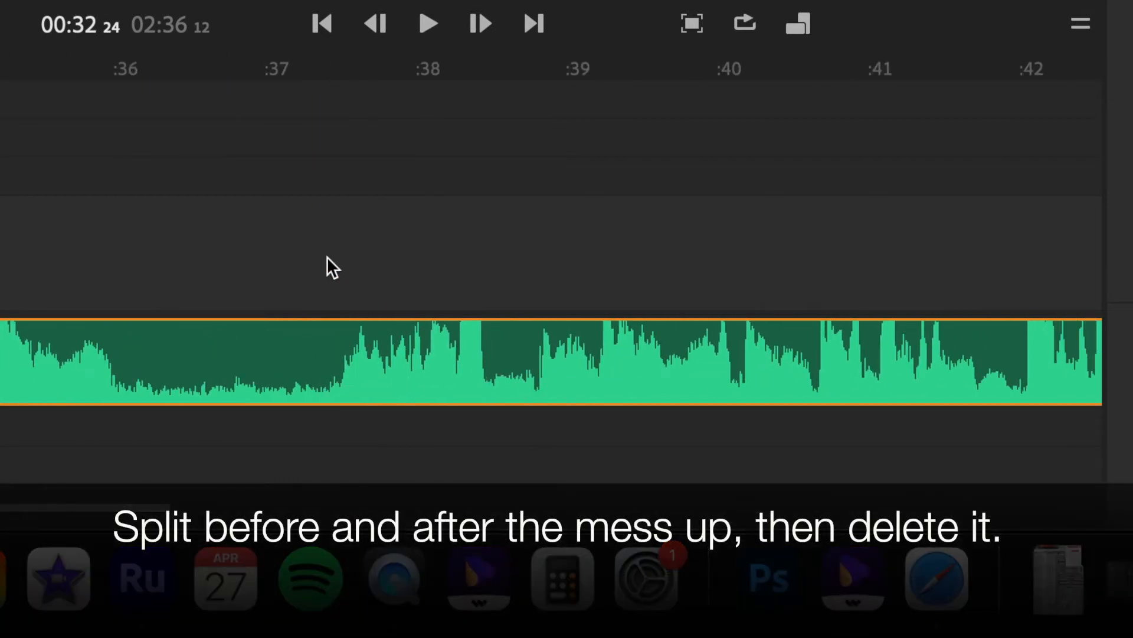
pyautogui.press('space')
pyautogui.press('space')
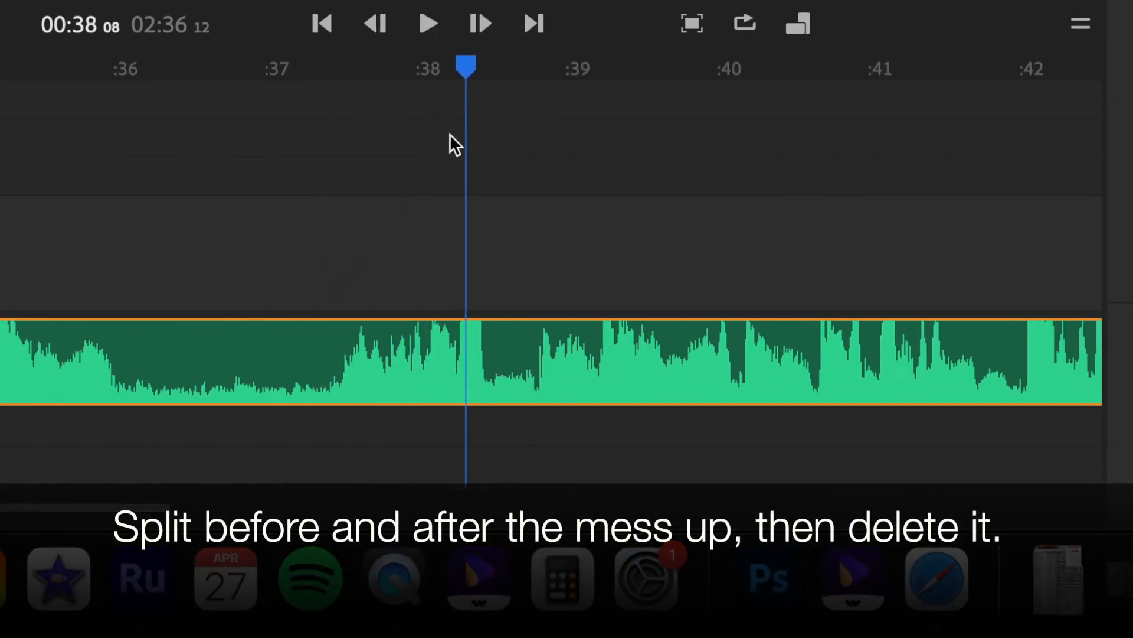
pyautogui.moveTo(470, 70); pyautogui.dragTo(320, 71)
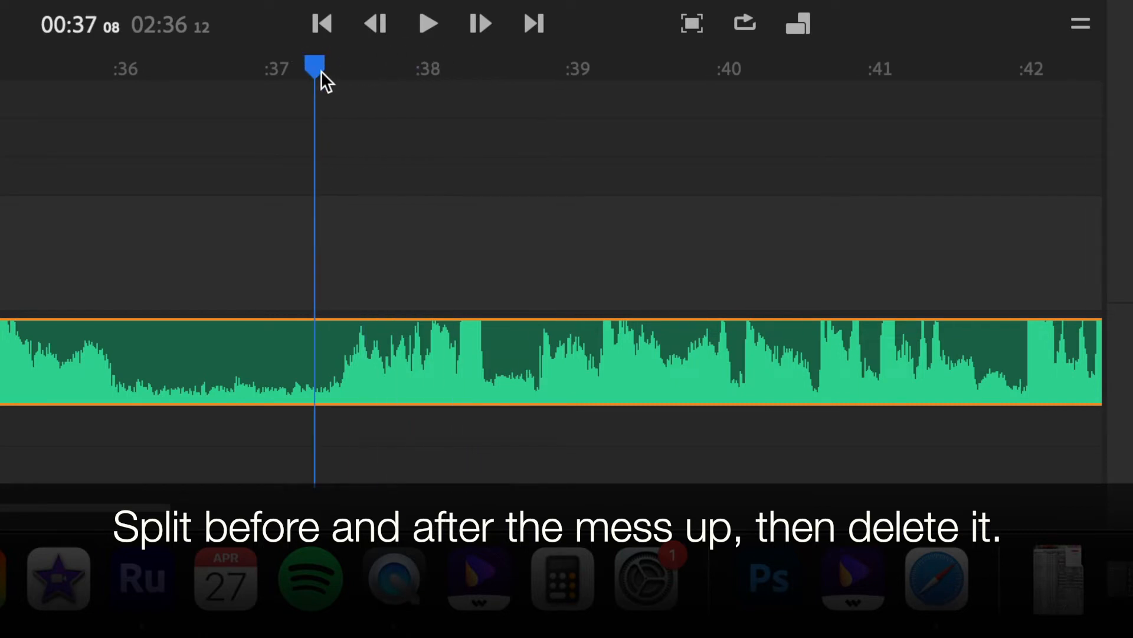
pyautogui.press('super+k')
pyautogui.click(189, 340)
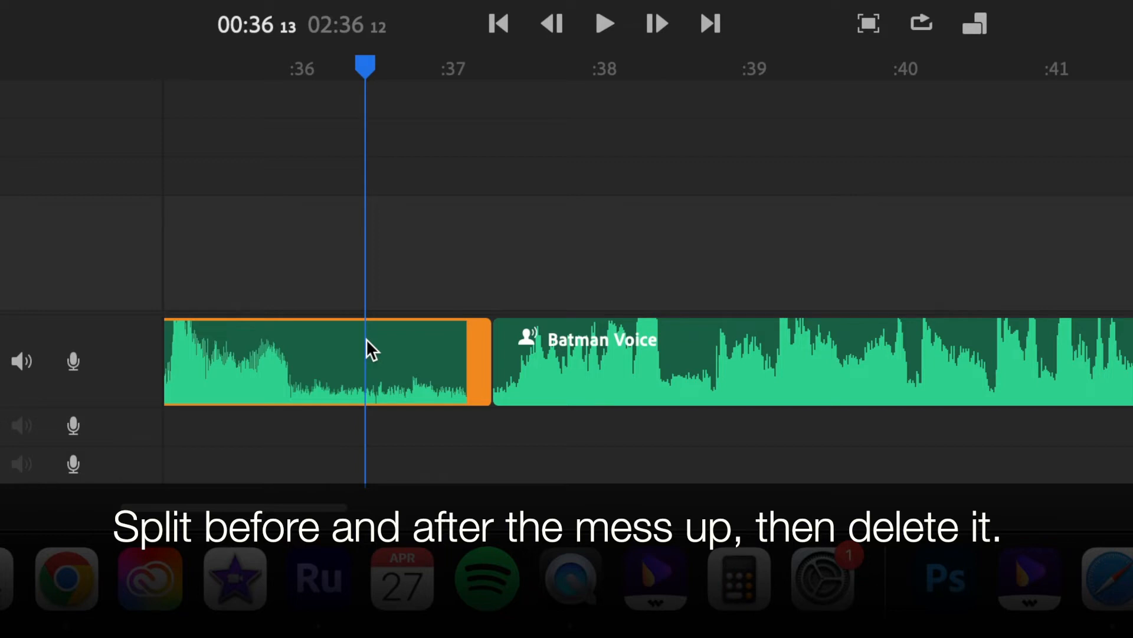
pyautogui.press('Delete')
# Move the rest of the Batman Voice recording back to start at about 0:33, then play it to find the next pause.
pyautogui.hscroll(-10, 366, 339)
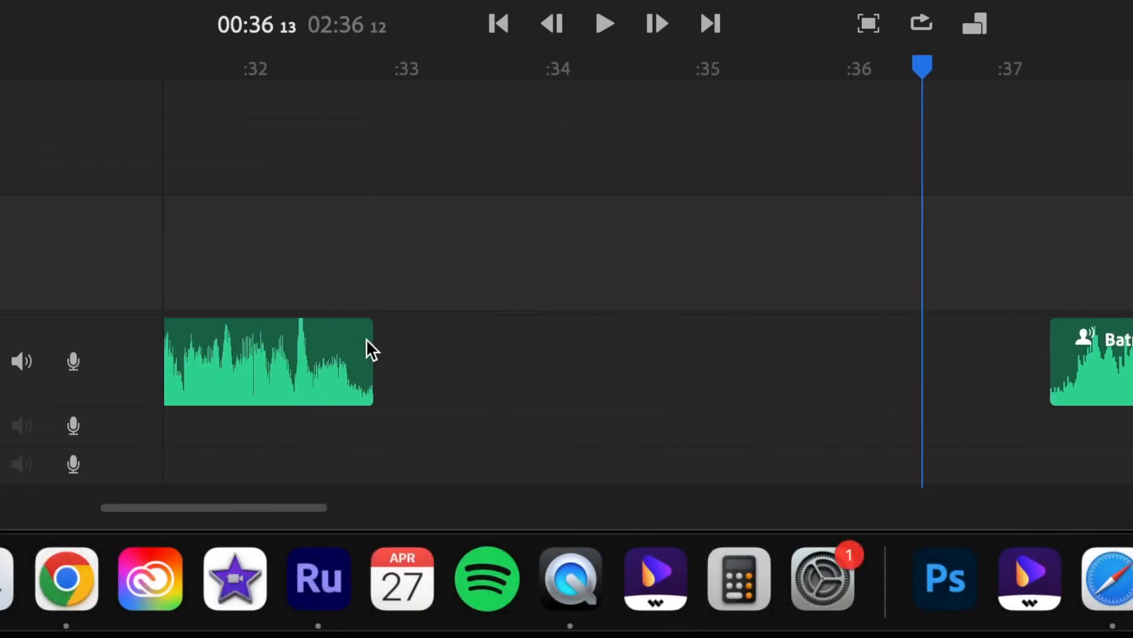
pyautogui.moveTo(1063, 360); pyautogui.dragTo(580, 355)
pyautogui.click(376, 88)
pyautogui.press('space')
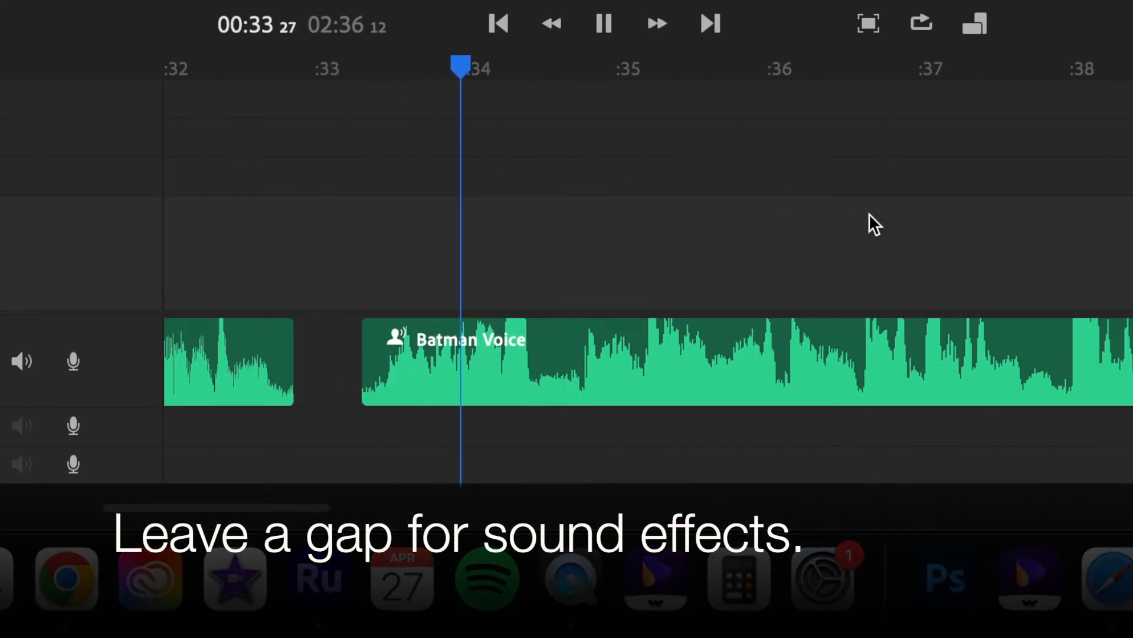
pyautogui.hscroll(4, 869, 214)
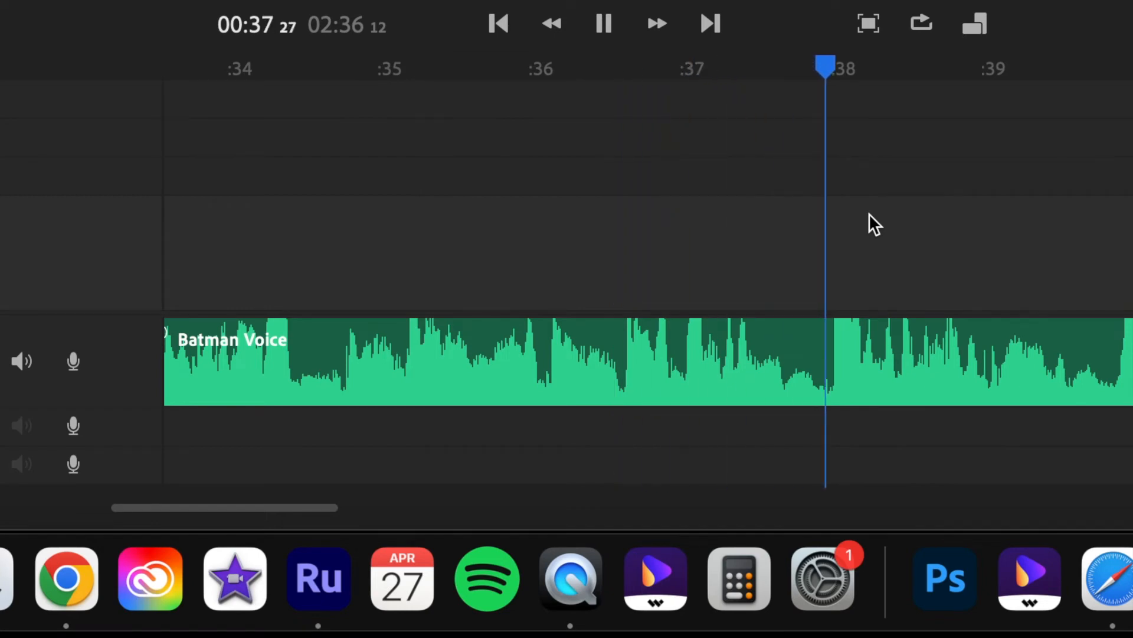
pyautogui.hscroll(6, 869, 214)
pyautogui.hscroll(3, 869, 214)
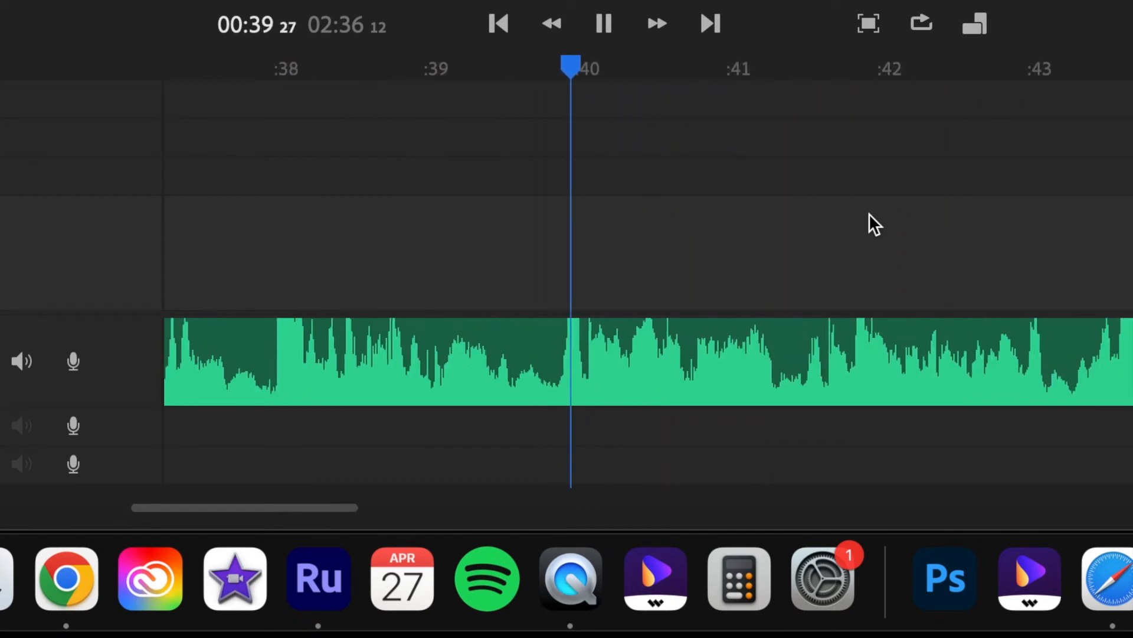
pyautogui.hscroll(4, 869, 214)
pyautogui.hscroll(6, 869, 214)
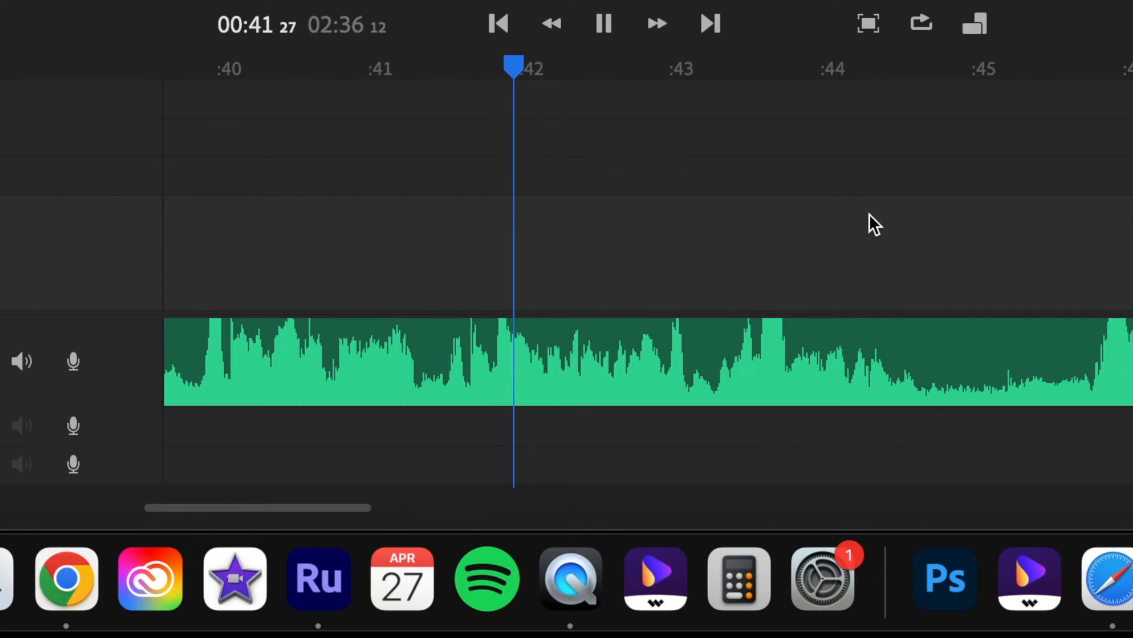
pyautogui.hscroll(2, 869, 214)
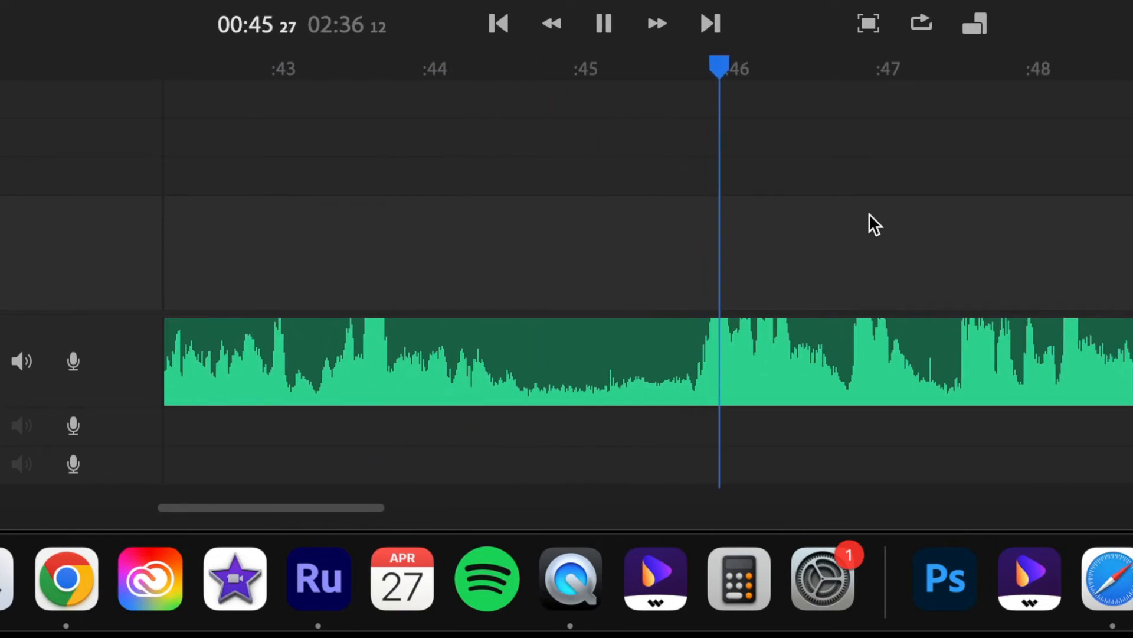
pyautogui.press('space')
# Split the Batman Voice clip at 00:44:15 and 00:45:19 and delete the quiet piece between, leaving a gap after the vent line.
pyautogui.moveTo(844, 69); pyautogui.dragTo(589, 83)
pyautogui.moveTo(512, 101); pyautogui.dragTo(514, 103)
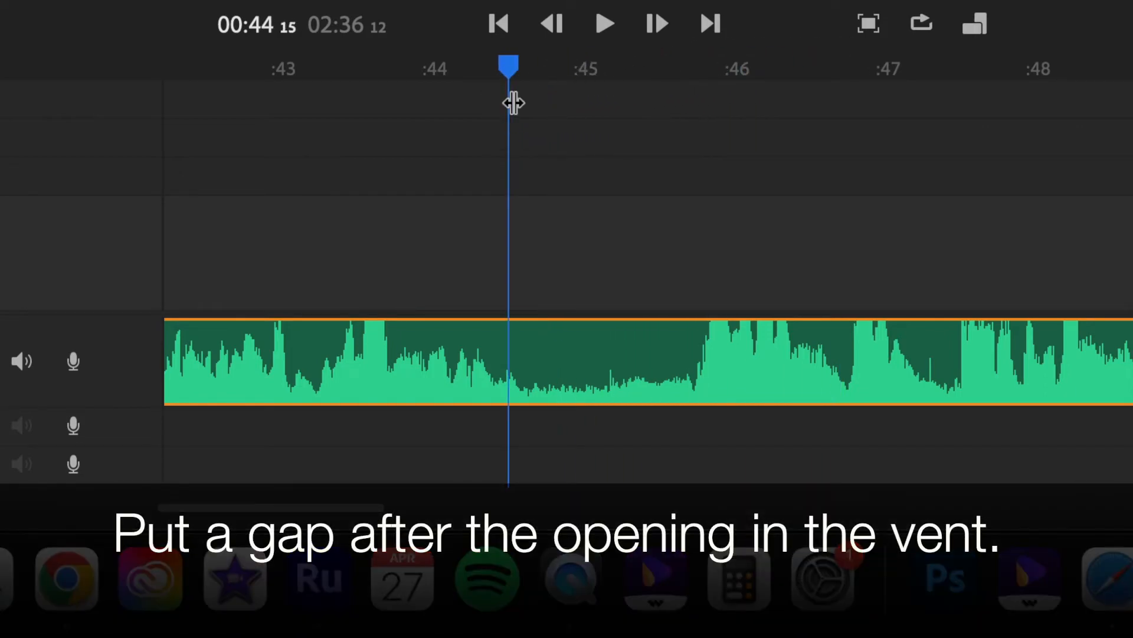
pyautogui.press('super+k')
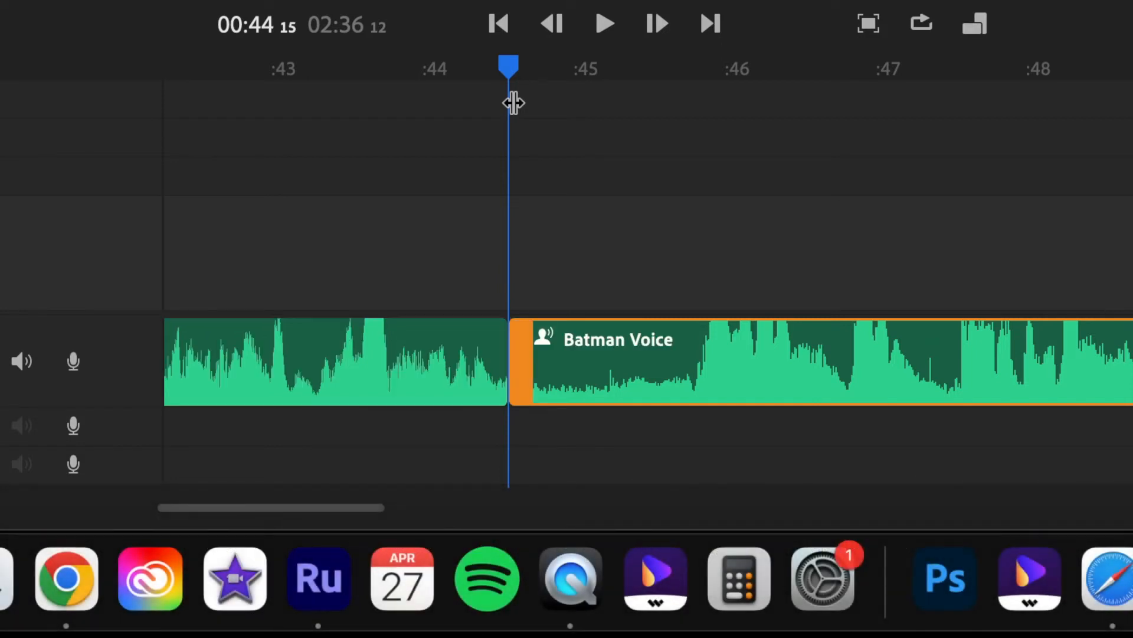
pyautogui.click(682, 67)
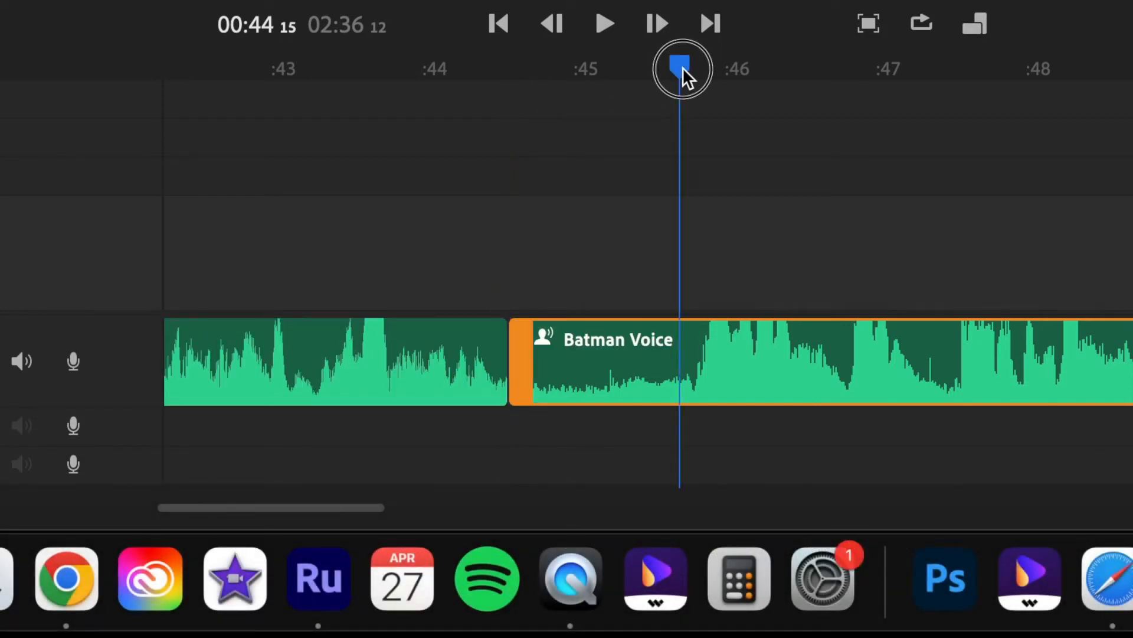
pyautogui.press('super+k')
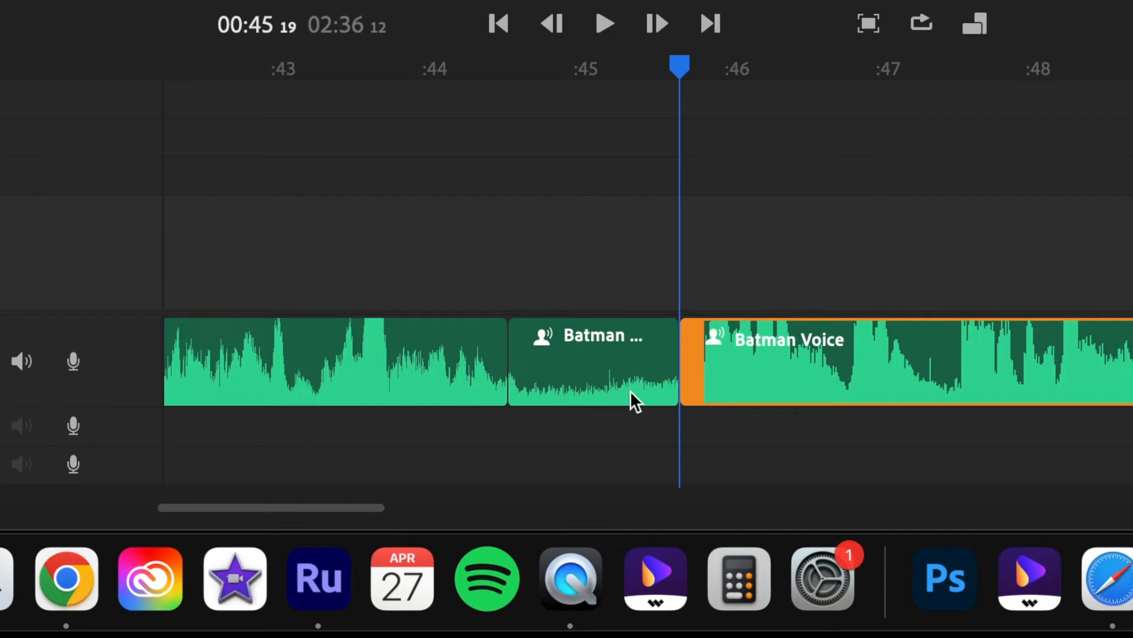
pyautogui.click(586, 348)
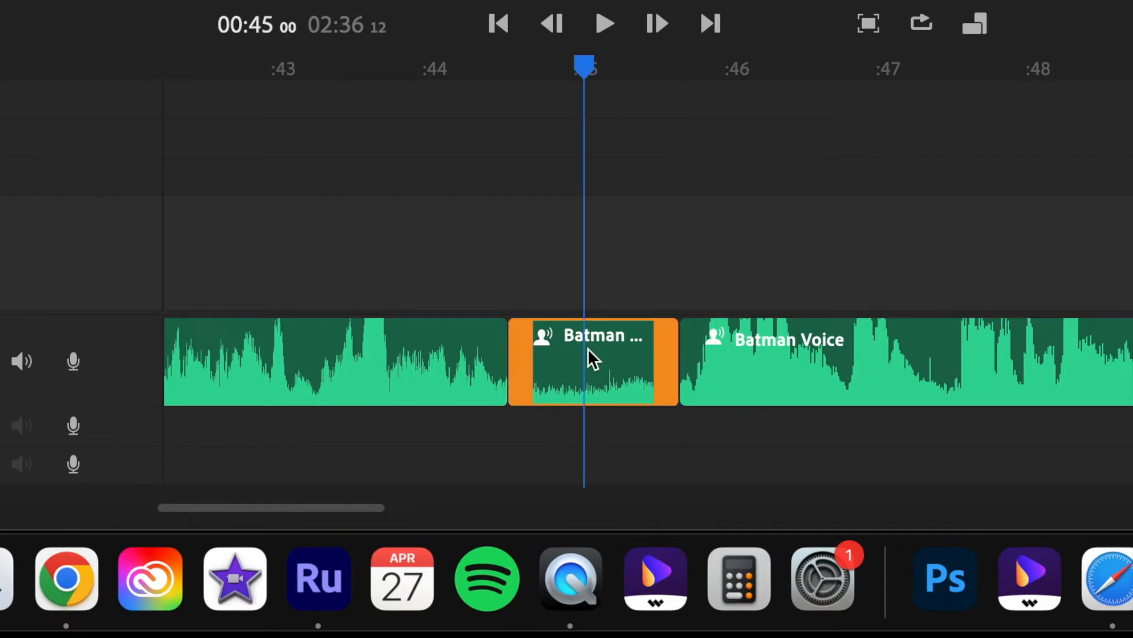
pyautogui.press('Delete')
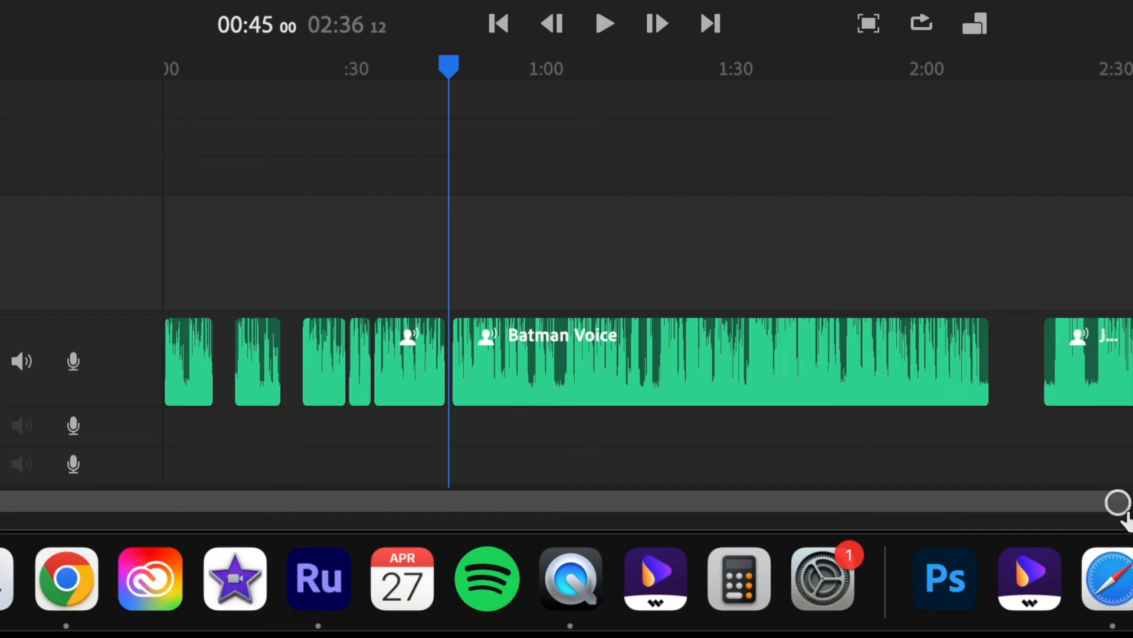
# Play the next Batman Voice clip, split it at 00:57:29 after the crowbar line, and shift the rest about 2.5 seconds along.
pyautogui.moveTo(1118, 502); pyautogui.dragTo(890, 501)
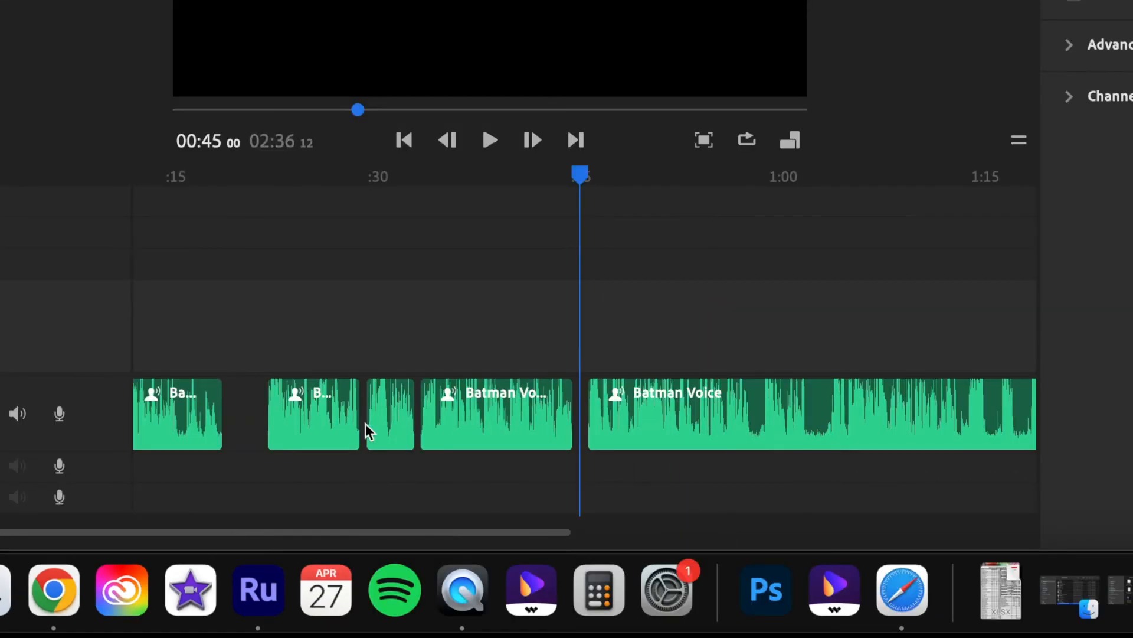
pyautogui.hscroll(-5, 366, 424)
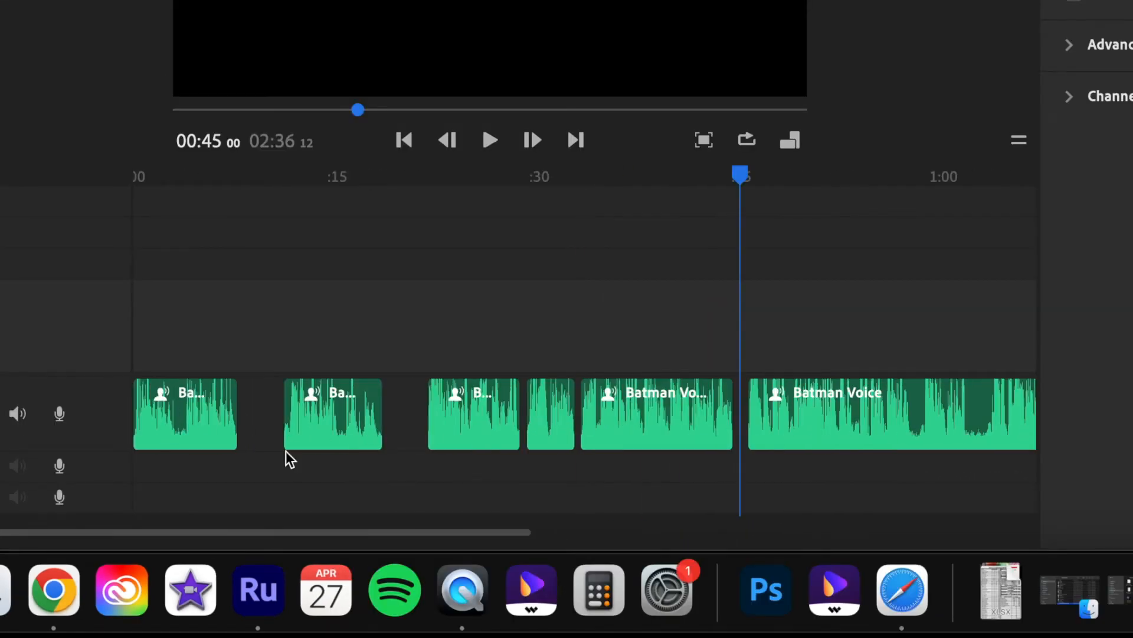
pyautogui.hscroll(9, 611, 471)
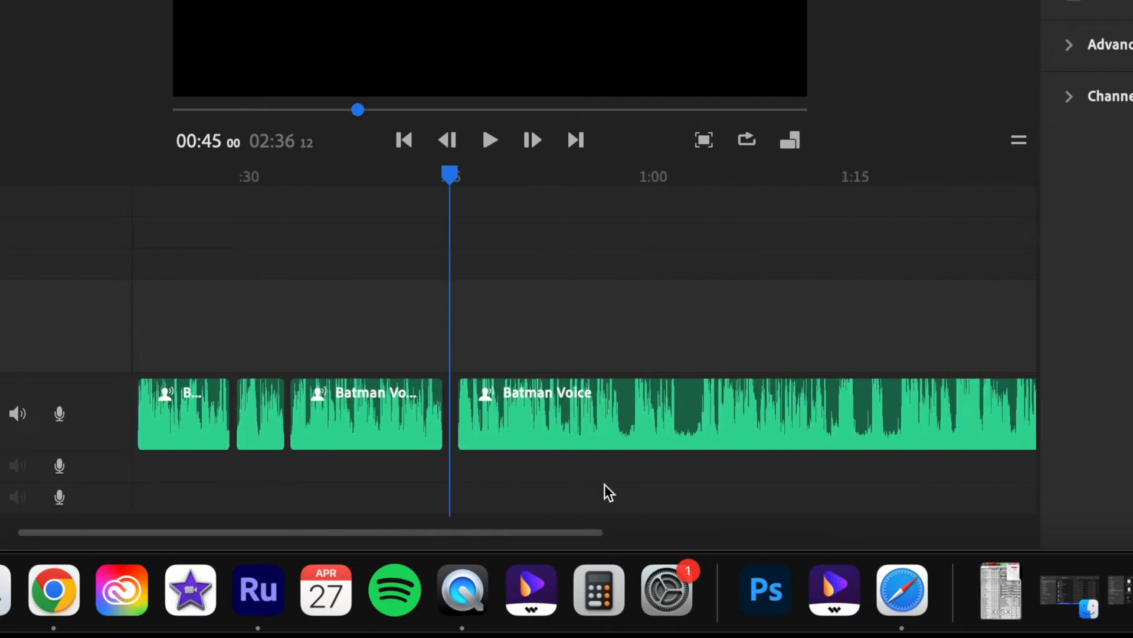
pyautogui.press('space')
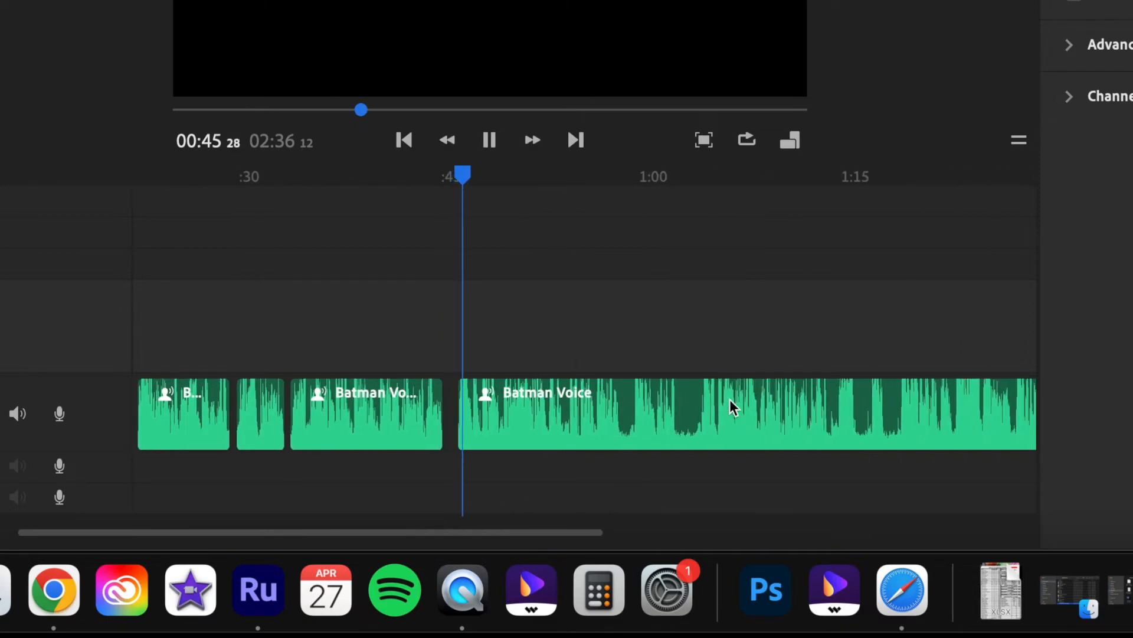
pyautogui.moveTo(592, 526); pyautogui.dragTo(442, 531)
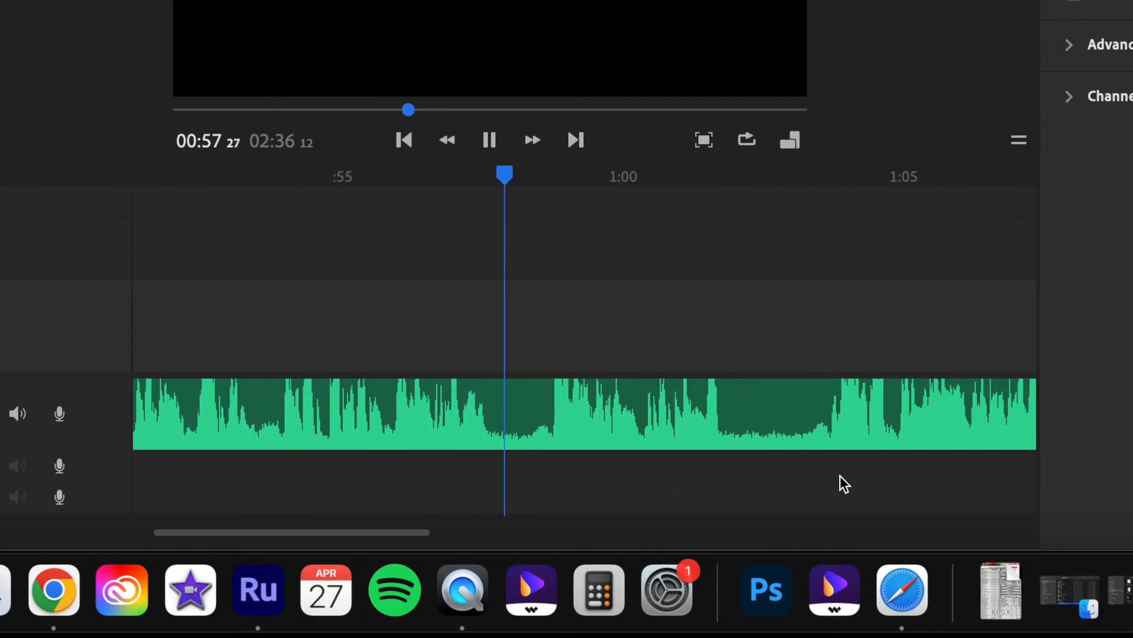
pyautogui.press('space')
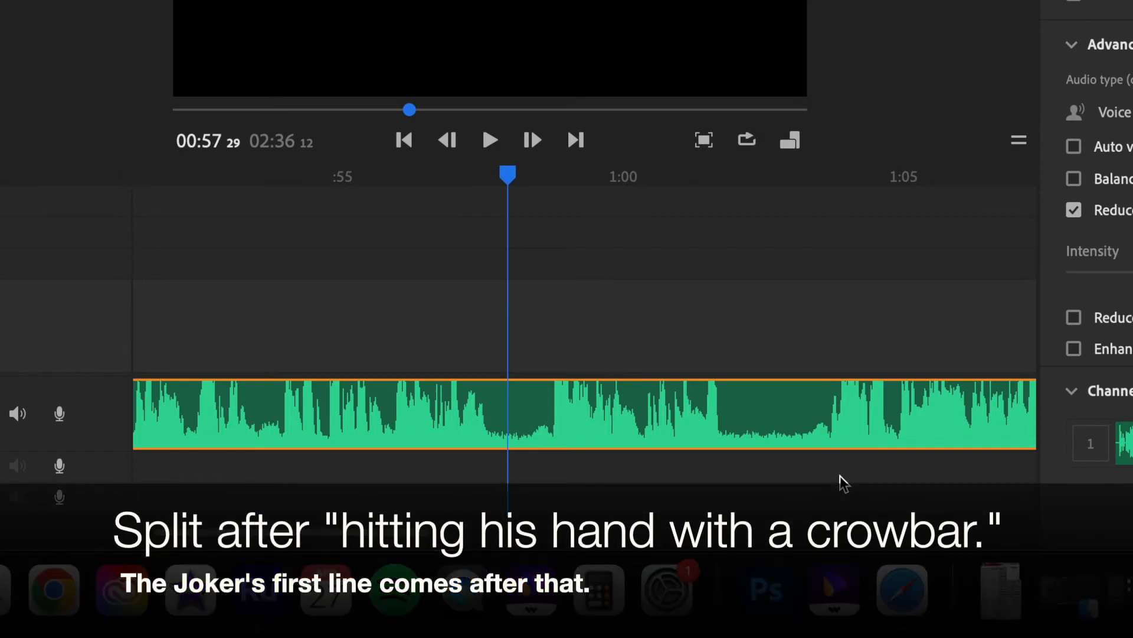
pyautogui.press('super+k')
pyautogui.moveTo(679, 425); pyautogui.dragTo(791, 426)
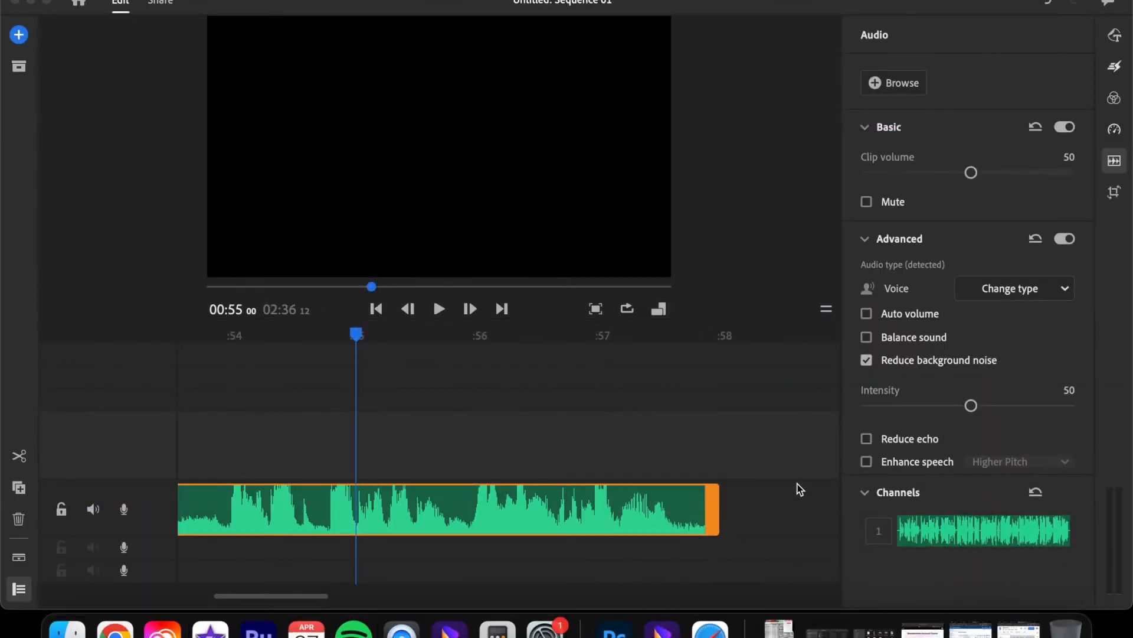
# Play the Joker Voice clip from about 2:20 and split it at 02:26:04, after the Joker's first line.
pyautogui.hscroll(5, 800, 489)
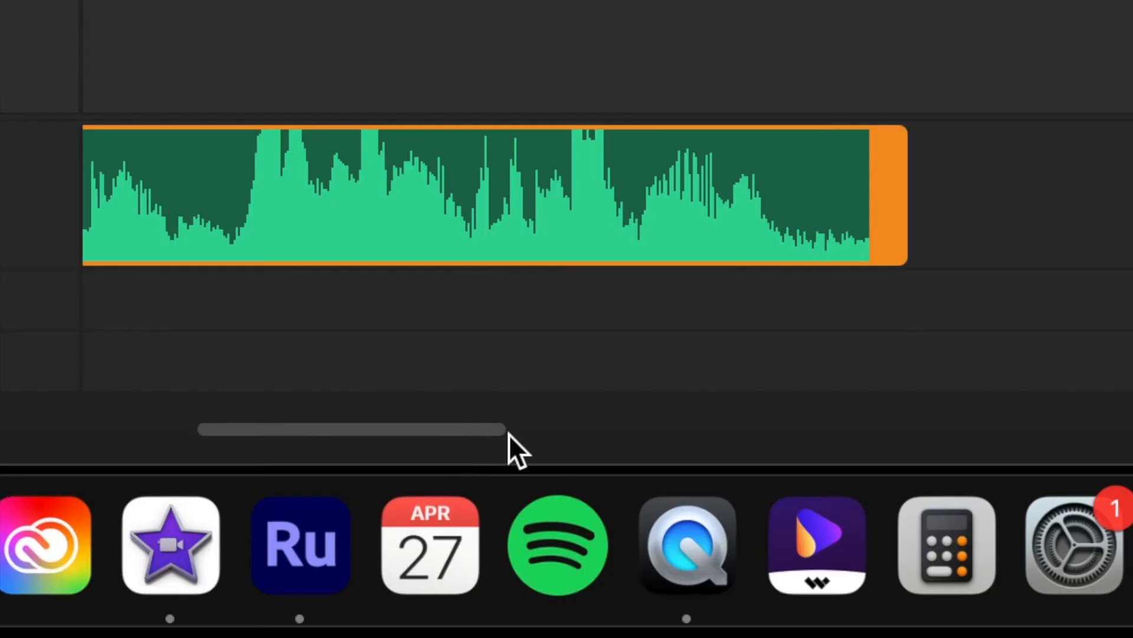
pyautogui.moveTo(482, 436); pyautogui.dragTo(742, 430)
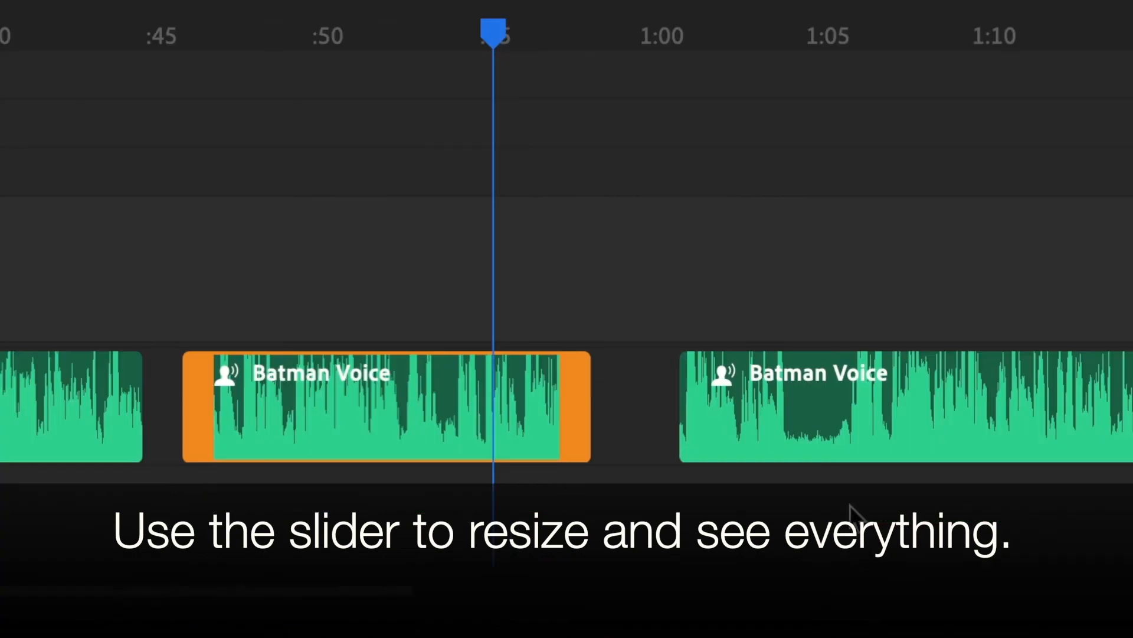
pyautogui.hscroll(10, 850, 505)
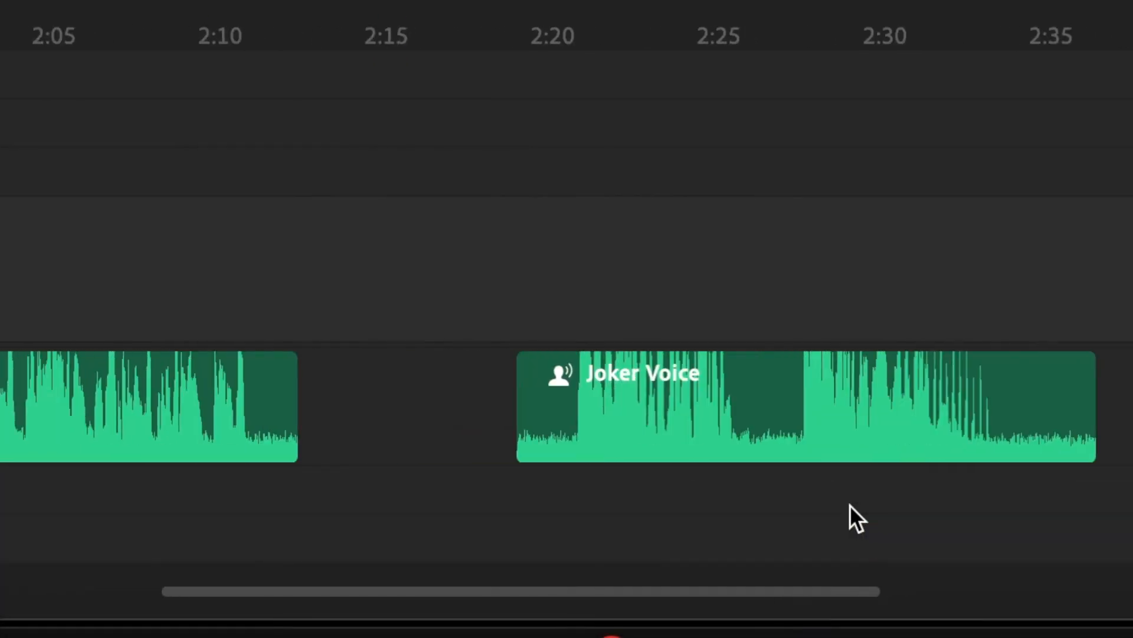
pyautogui.click(565, 315)
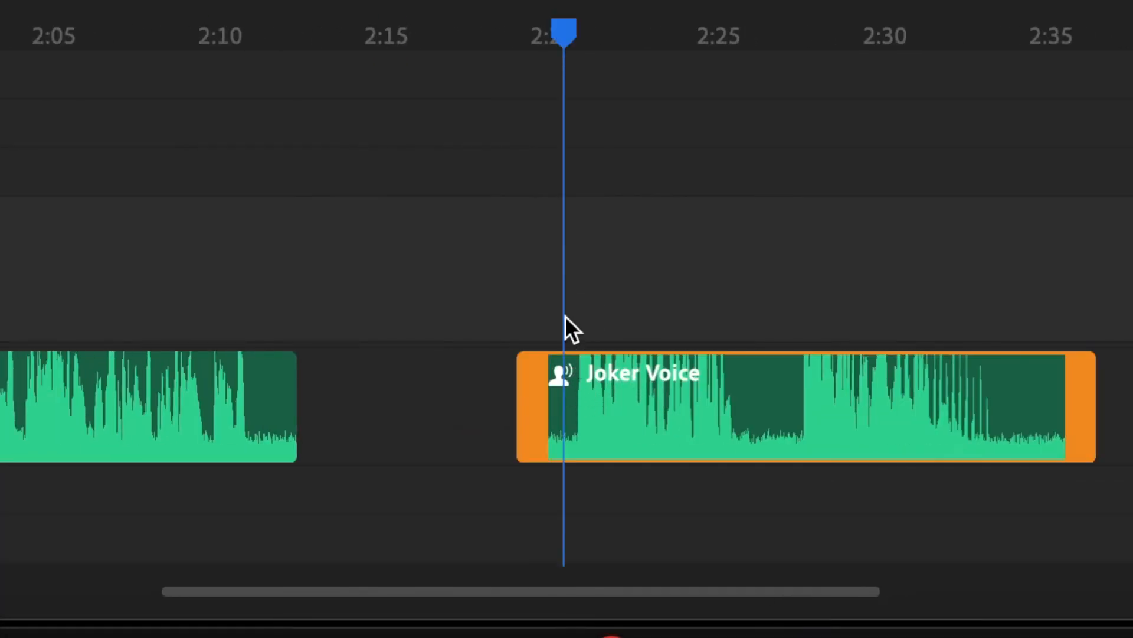
pyautogui.press('space')
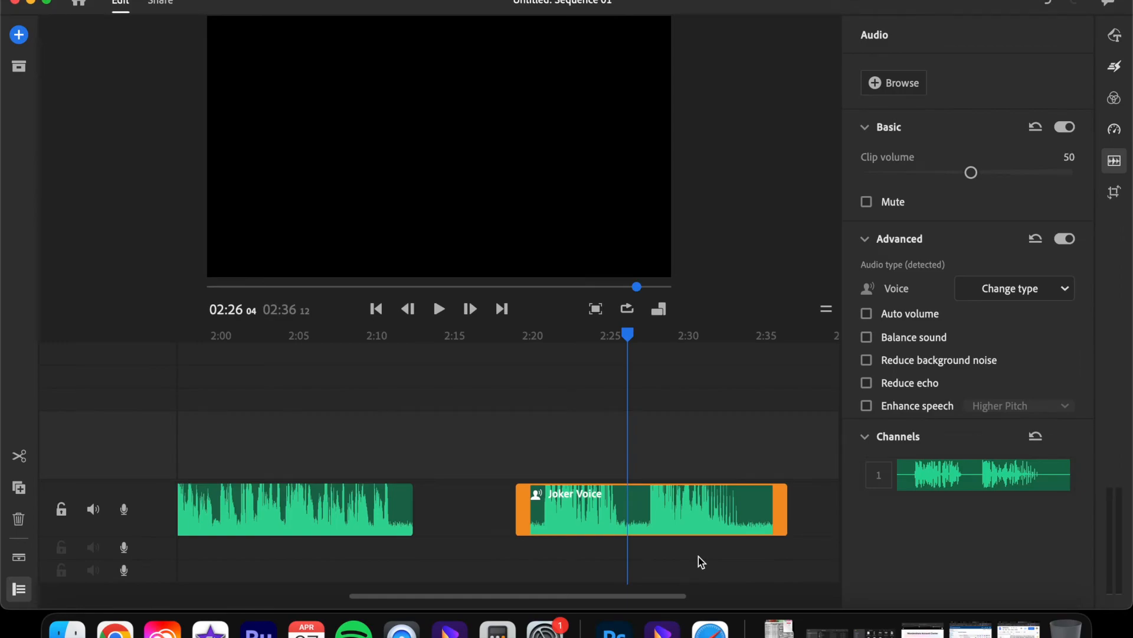
pyautogui.press('super+k')
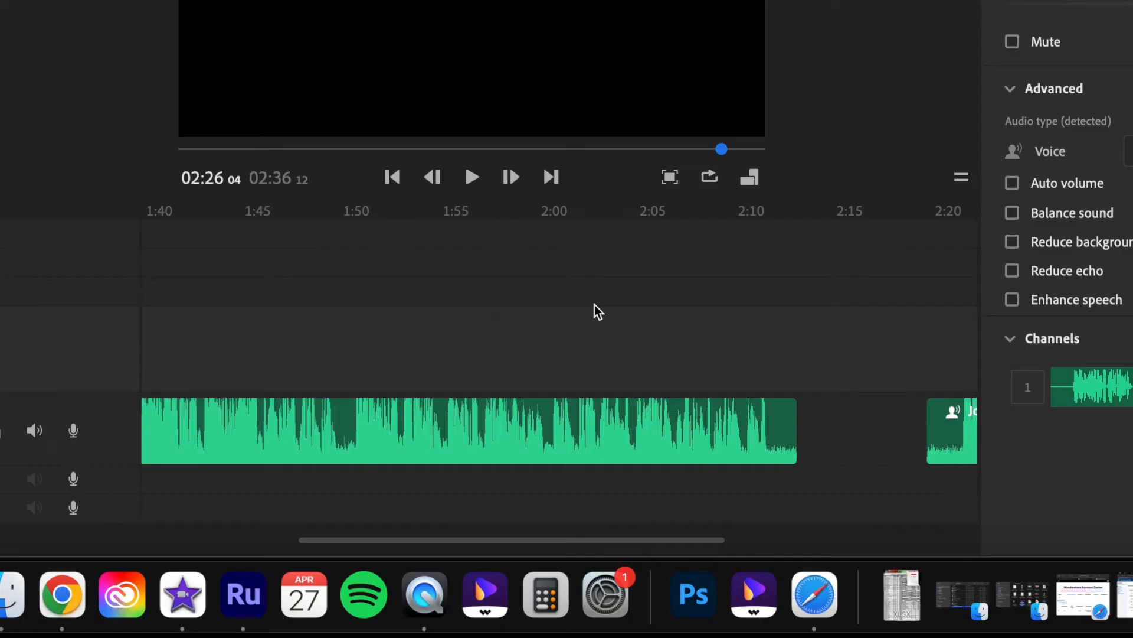
# Shift the long Batman Voice clip after the crowbar line about five seconds along to make room for the Joker's line.
pyautogui.moveTo(715, 537); pyautogui.dragTo(792, 532)
pyautogui.hscroll(-12, 493, 407)
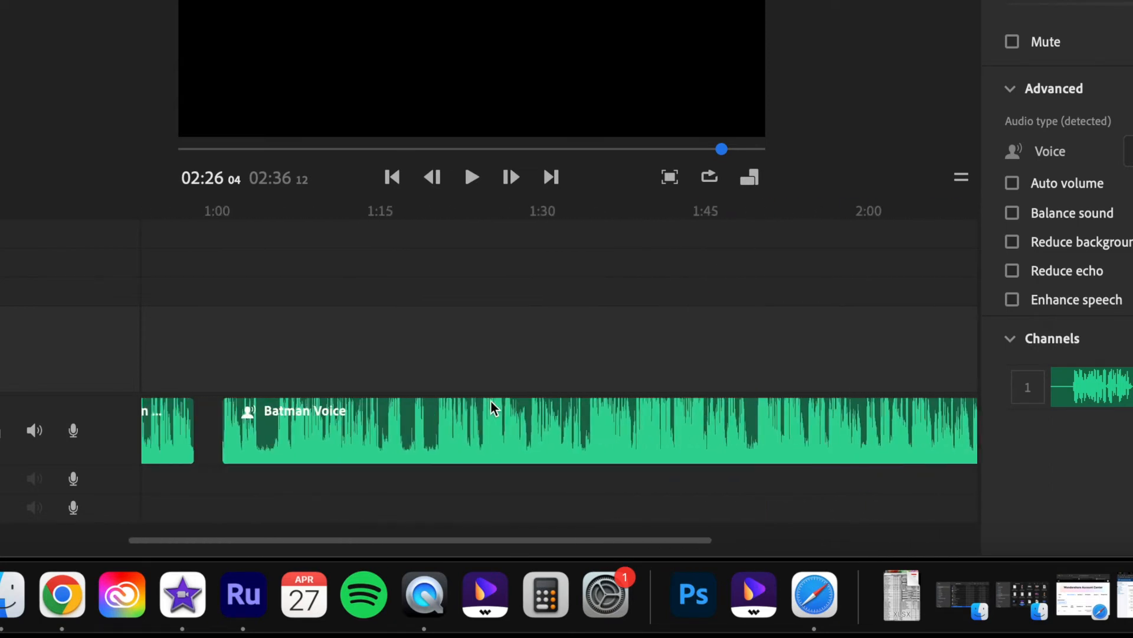
pyautogui.click(505, 375)
pyautogui.press('space')
pyautogui.press('space')
pyautogui.hscroll(5, 706, 366)
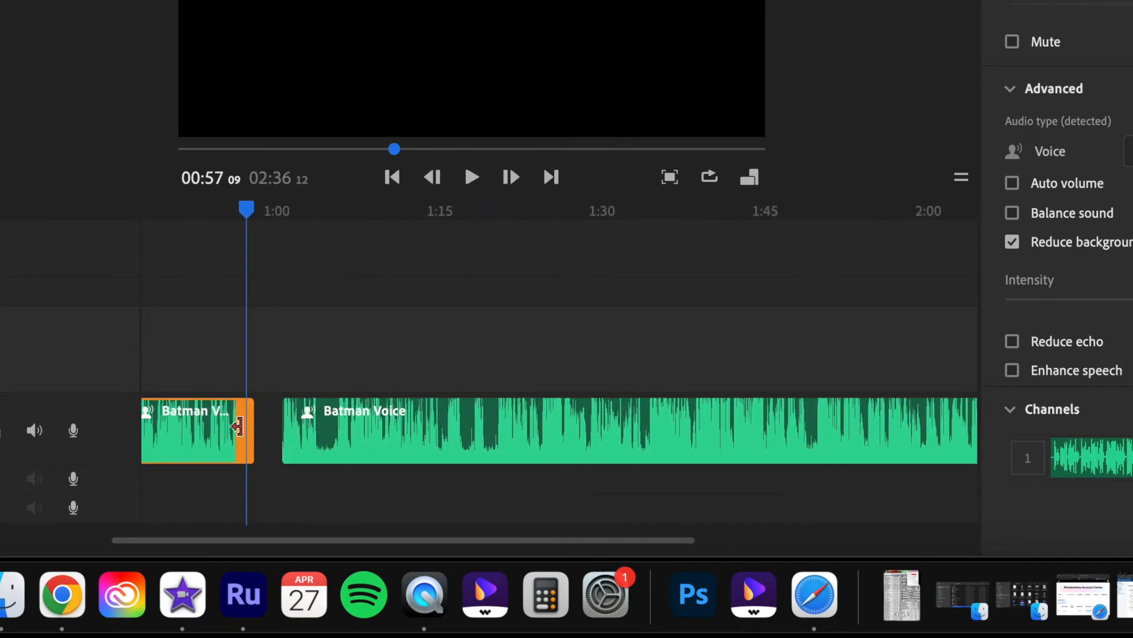
pyautogui.hscroll(5, 453, 356)
pyautogui.moveTo(416, 408); pyautogui.dragTo(464, 426)
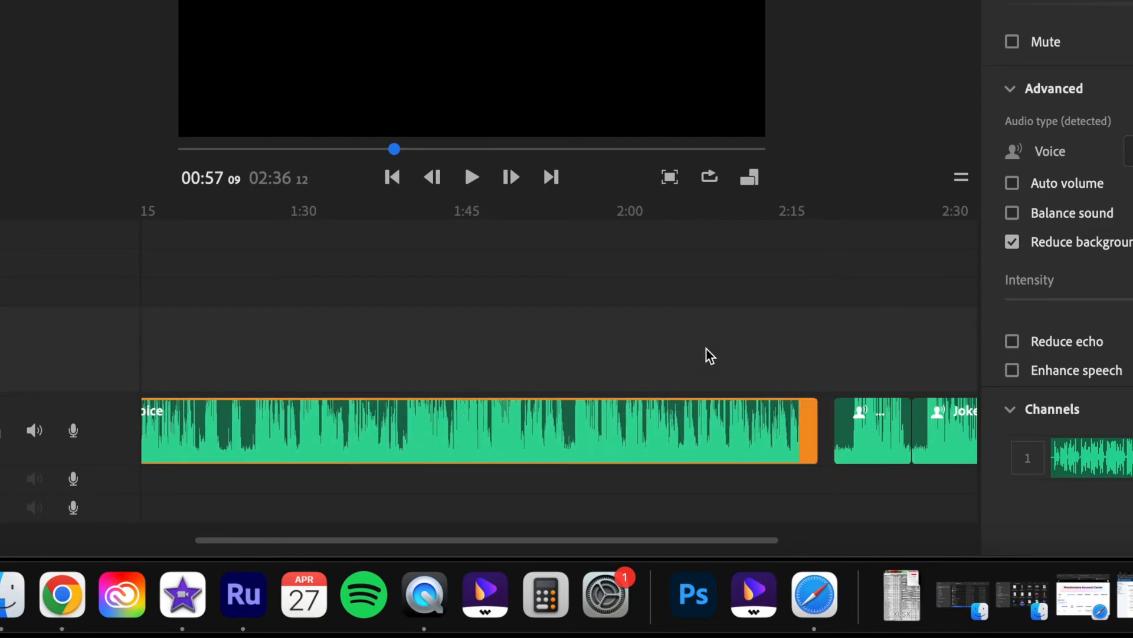
# Move the Joker's first line from the end of the sequence to directly after Batman's crowbar line.
pyautogui.click(860, 433)
pyautogui.press('Delete')
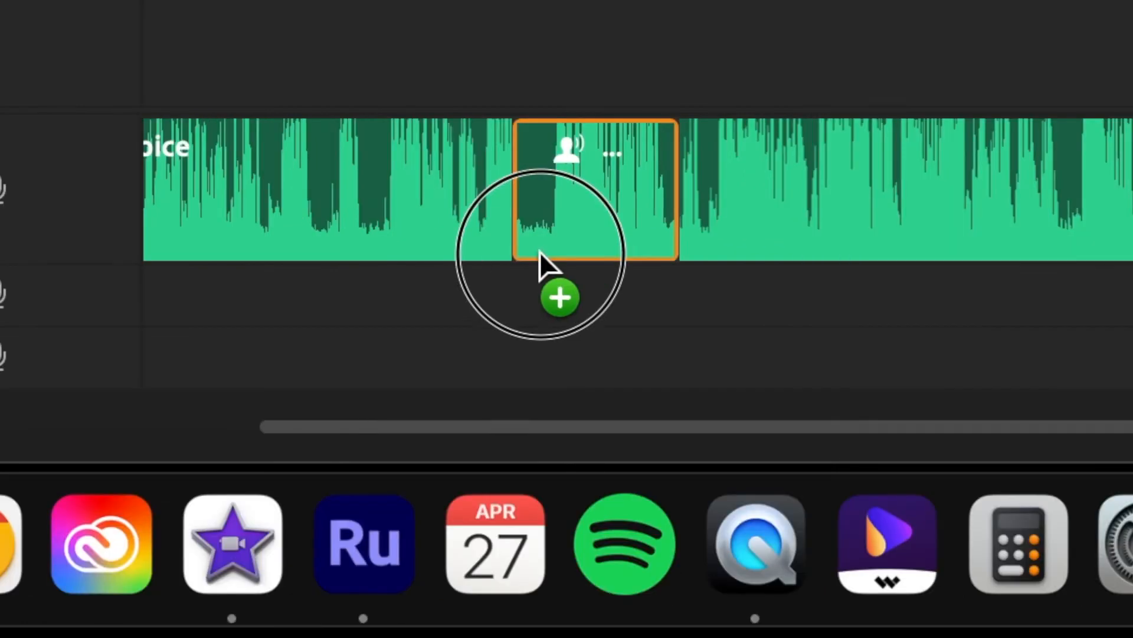
pyautogui.moveTo(540, 251); pyautogui.dragTo(234, 256)
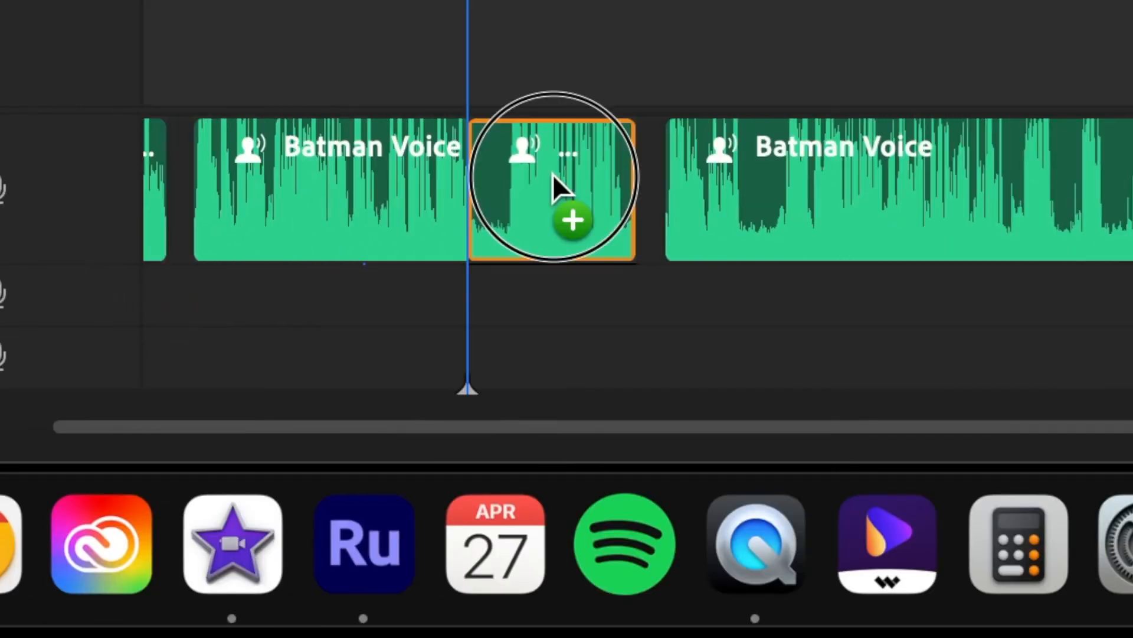
pyautogui.moveTo(552, 174); pyautogui.dragTo(553, 173)
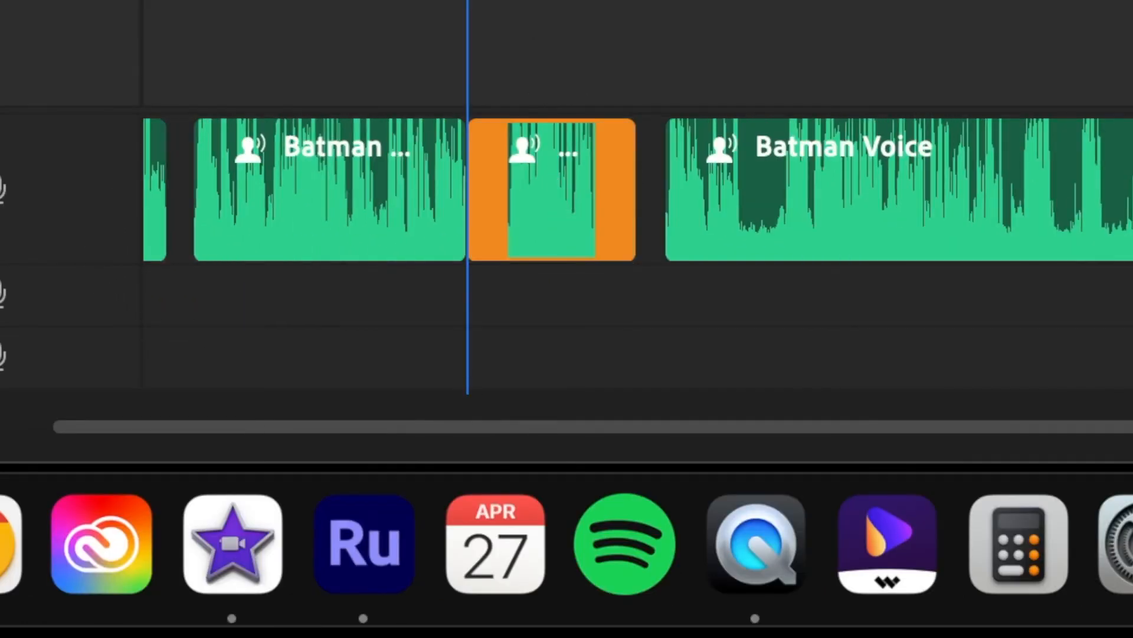
# Shift the Joker's first line slightly along to leave a short gap after Batman's crowbar line.
pyautogui.press('Left')
pyautogui.press('Left')
pyautogui.press('Left')
pyautogui.press('Left')
pyautogui.press('Left')
pyautogui.press('Left')
pyautogui.press('Left')
pyautogui.press('Left')
pyautogui.press('Left')
pyautogui.press('Left')
pyautogui.press('Left')
pyautogui.press('Left')
pyautogui.press('Left')
pyautogui.press('Left')
pyautogui.press('Left')
pyautogui.press('Left')
pyautogui.press('Left')
pyautogui.press('Left')
pyautogui.press('Left')
pyautogui.press('Left')
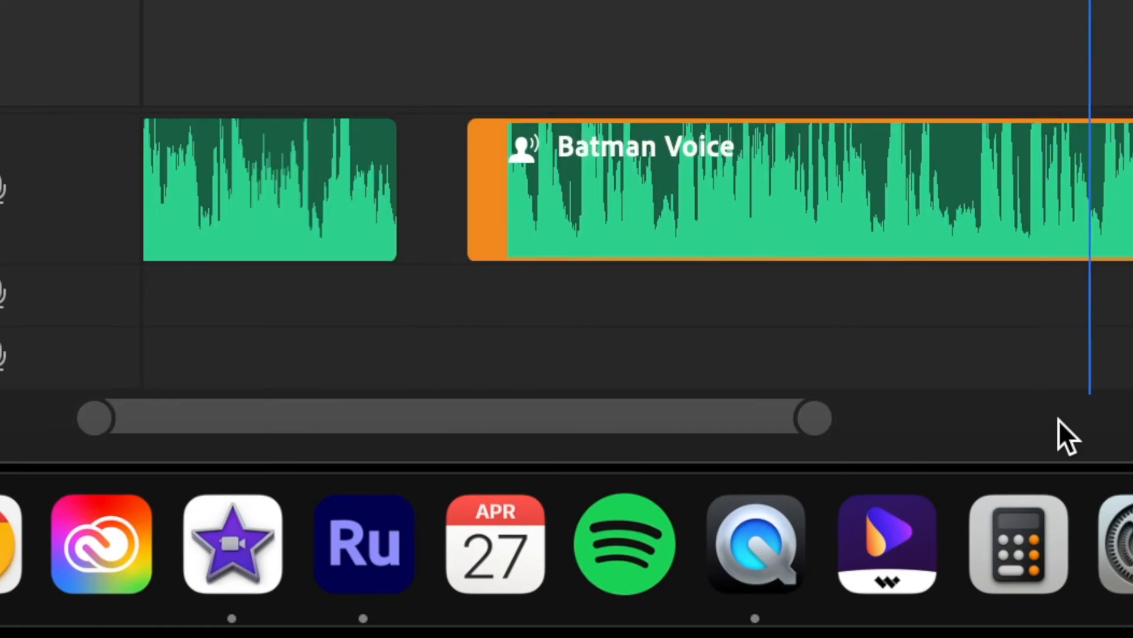
pyautogui.scroll(-3, 1058, 420)
pyautogui.click(696, 165)
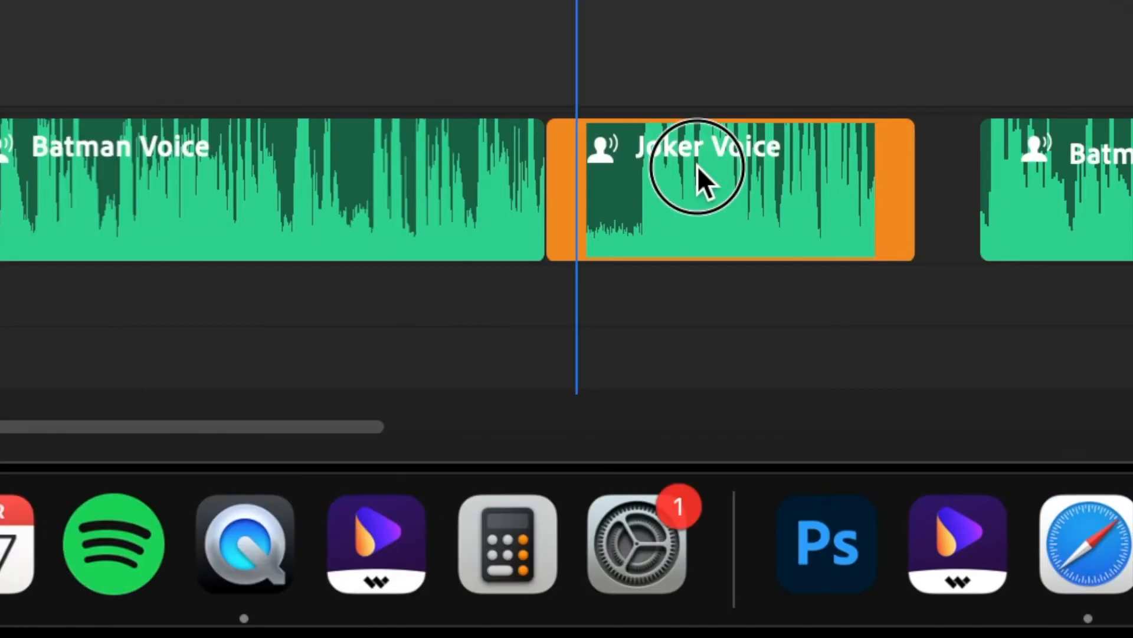
pyautogui.moveTo(696, 165); pyautogui.dragTo(746, 172)
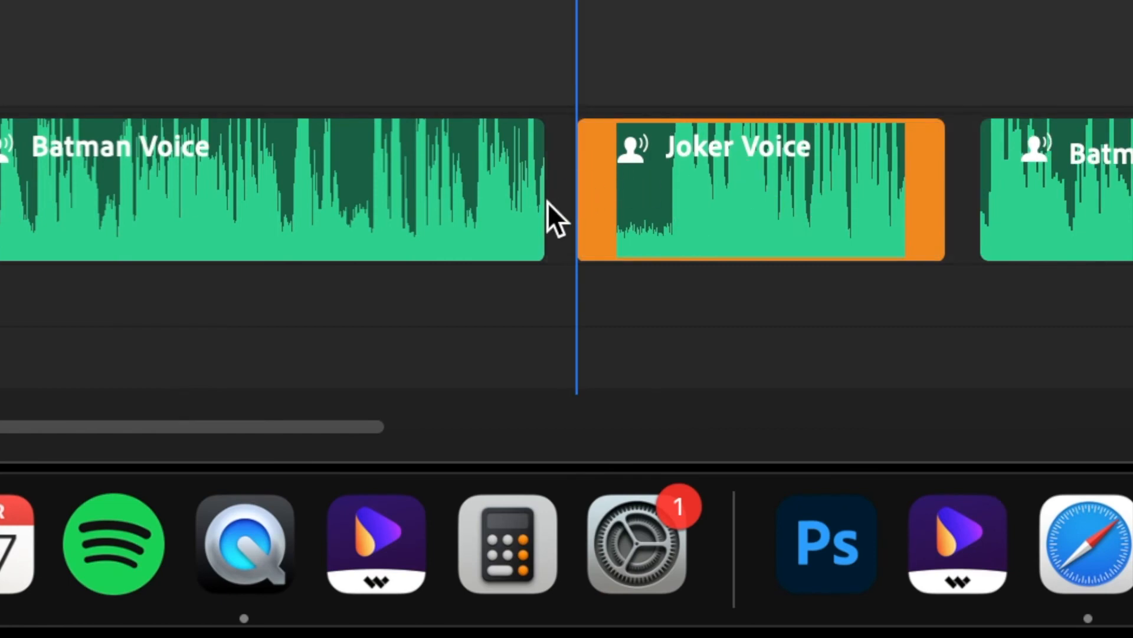
# Extend the end of the Batman Voice clip before the Joker's first line to restore its cut-off ending, and play it back.
pyautogui.moveTo(366, 423); pyautogui.dragTo(206, 421)
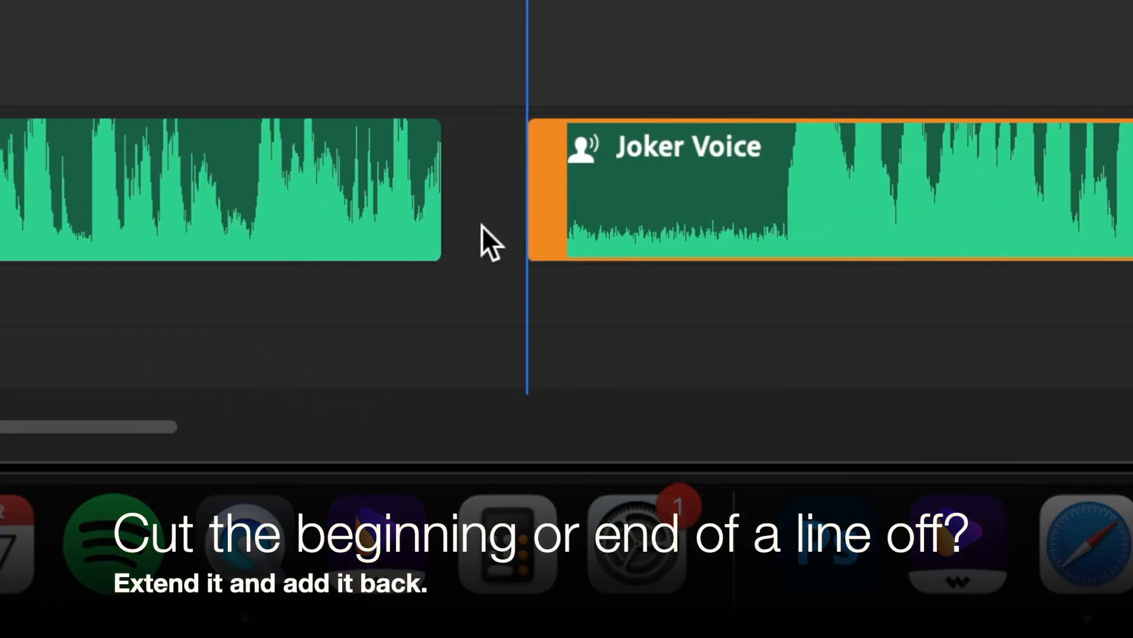
pyautogui.moveTo(430, 211); pyautogui.dragTo(496, 211)
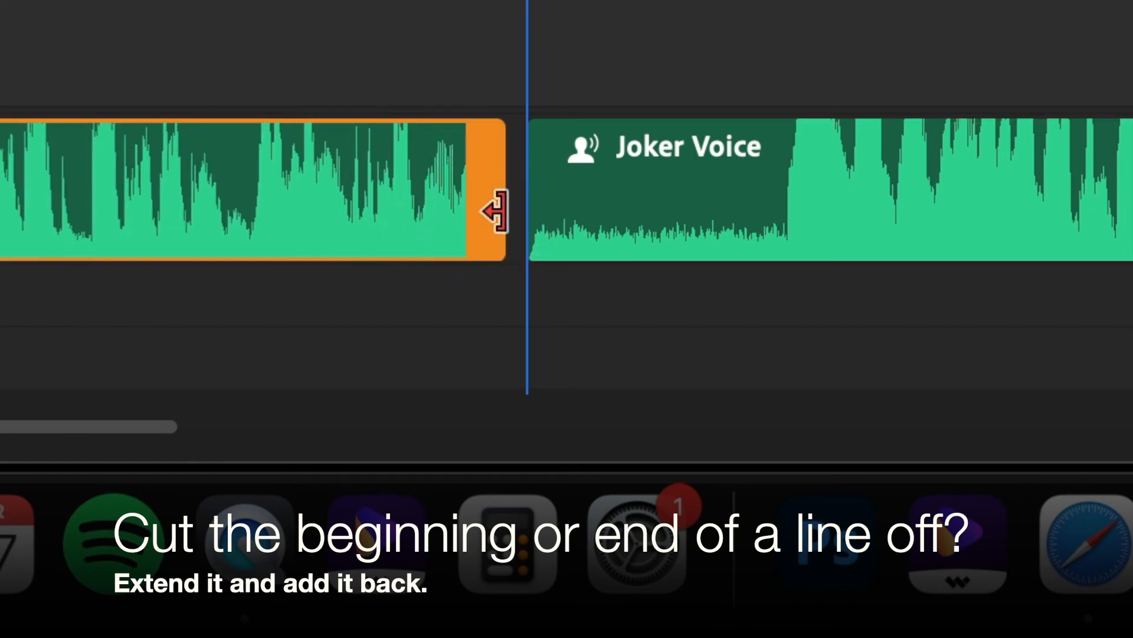
pyautogui.click(252, 2)
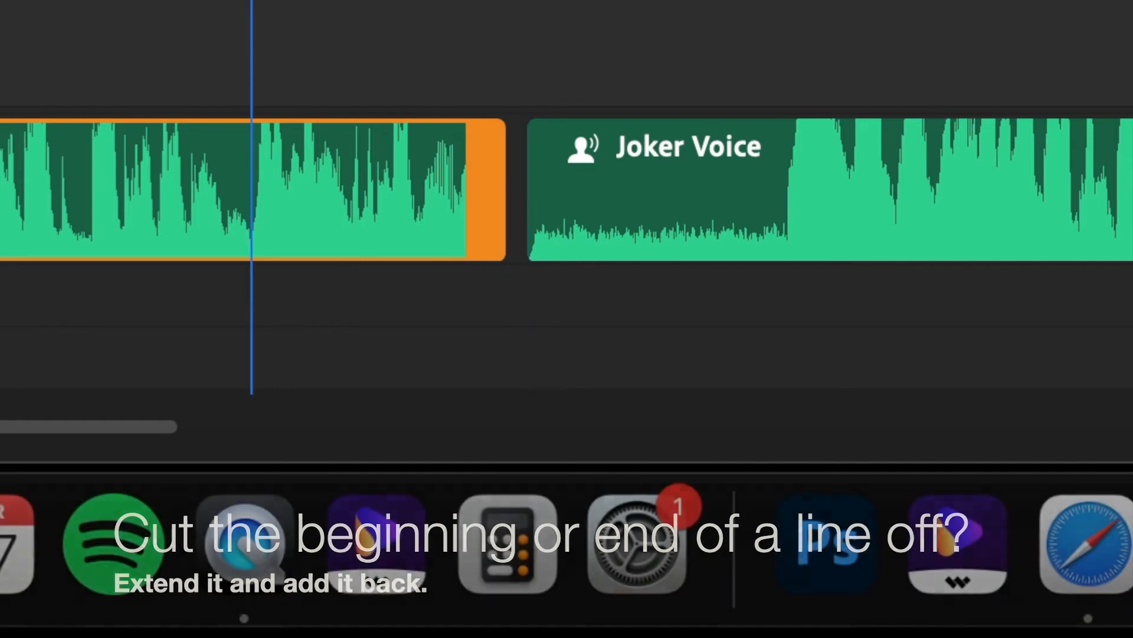
pyautogui.press('space')
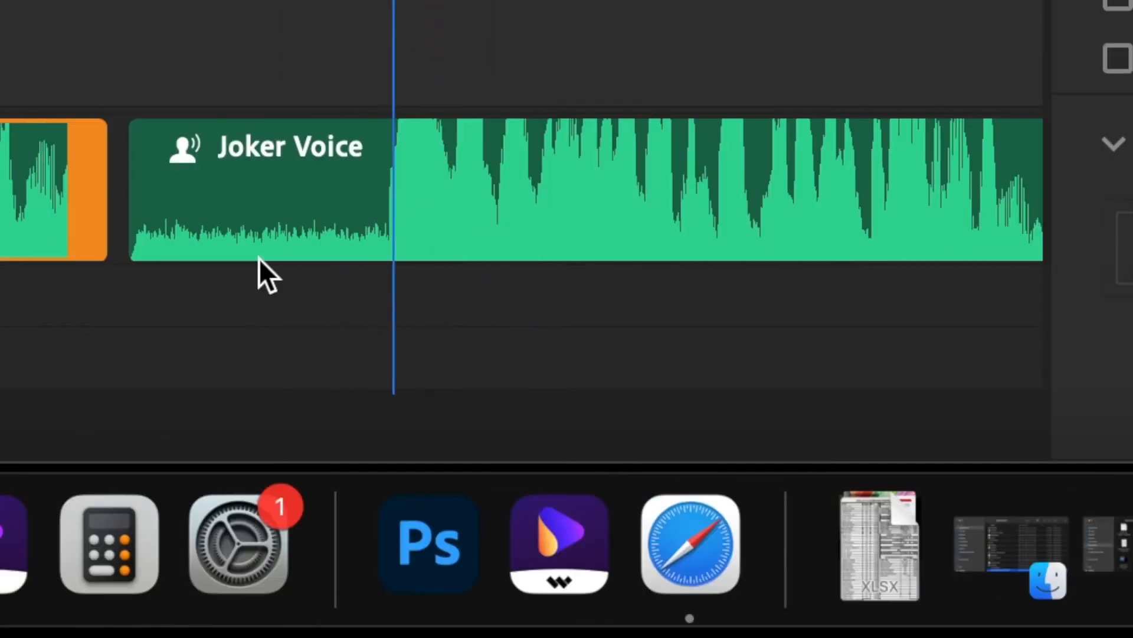
# Turn on background noise reduction for the Joker's first line and trim the silence from its start and end.
pyautogui.click(695, 154)
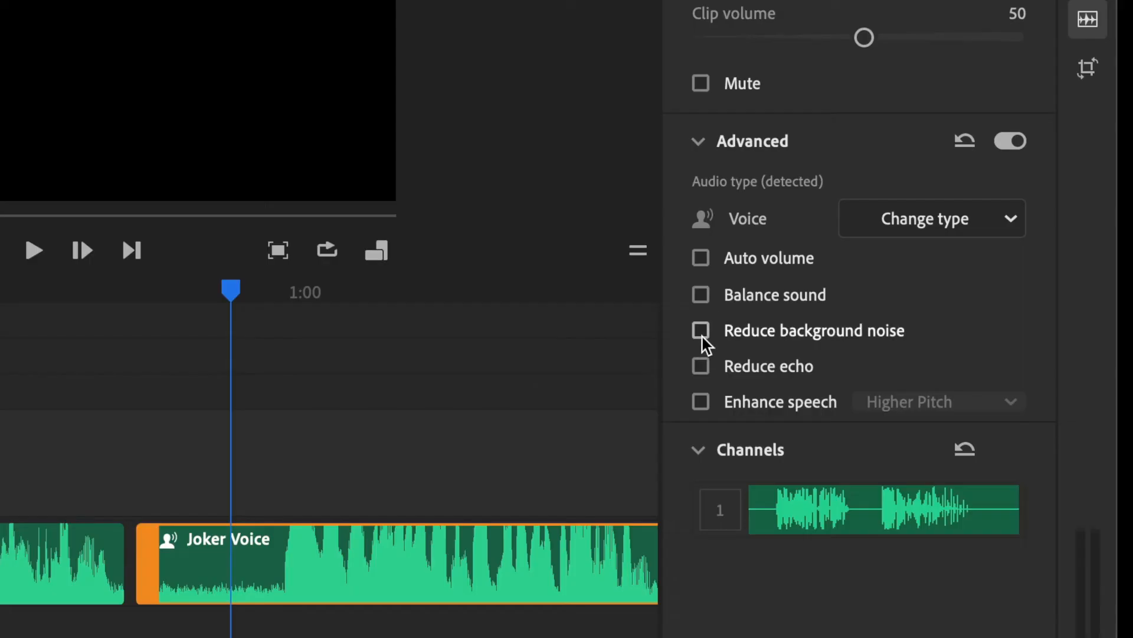
pyautogui.click(701, 332)
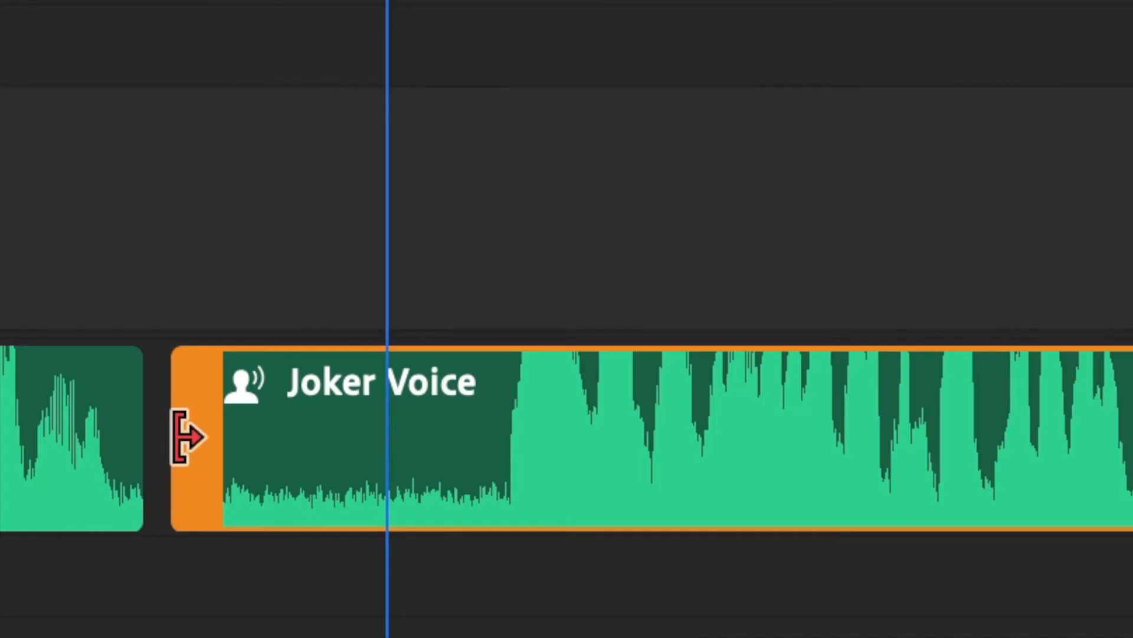
pyautogui.moveTo(188, 437); pyautogui.dragTo(483, 435)
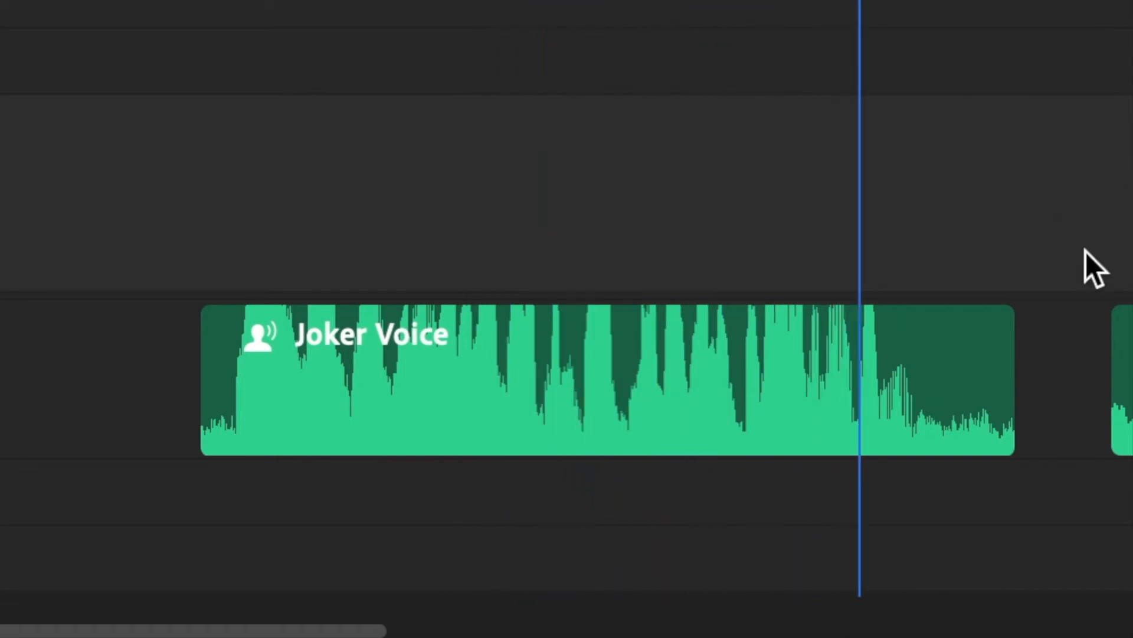
pyautogui.moveTo(1010, 384); pyautogui.dragTo(928, 400)
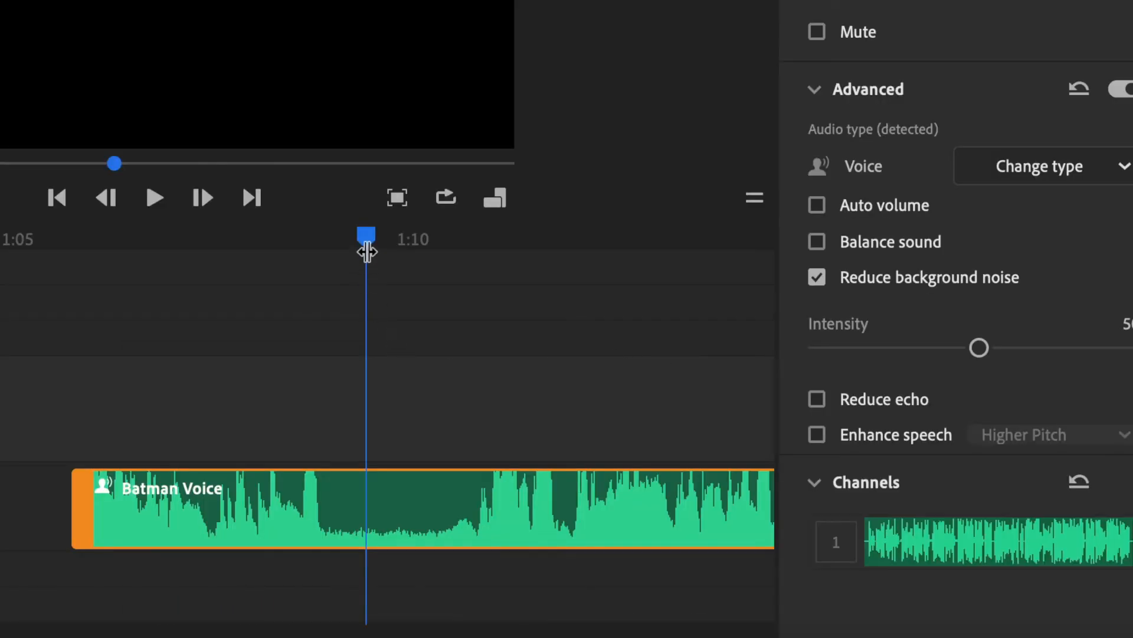
# Split the Batman Voice clip after the Joker's first line at 01:09:02 and trim the silence from the start of the remaining long piece.
pyautogui.moveTo(367, 252); pyautogui.dragTo(340, 245)
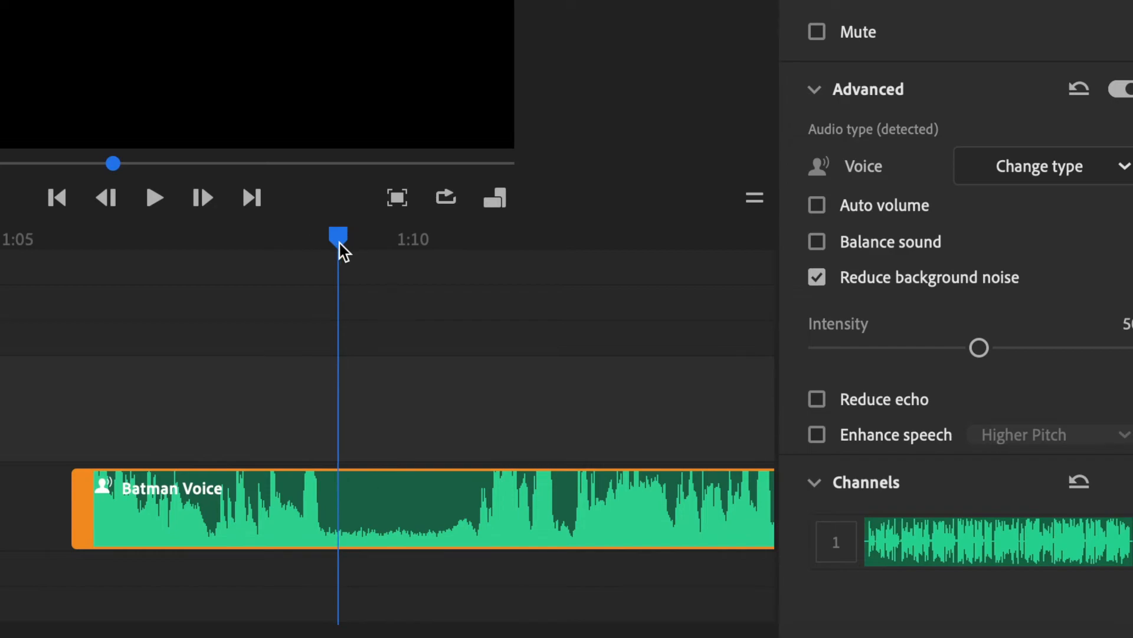
pyautogui.press('super+k')
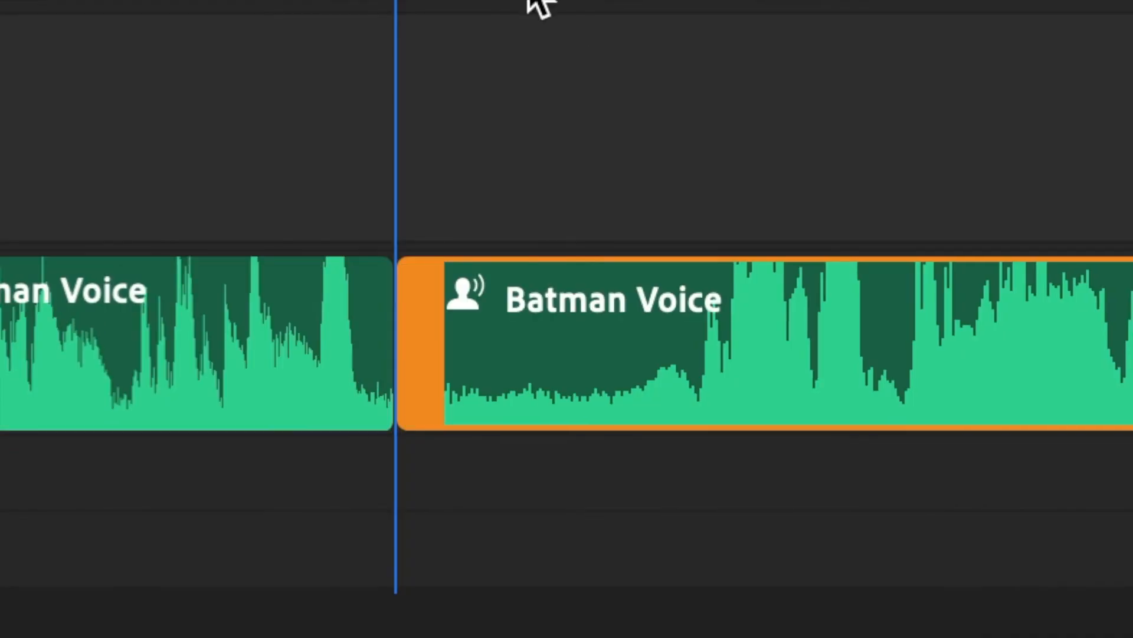
pyautogui.moveTo(399, 326); pyautogui.dragTo(475, 328)
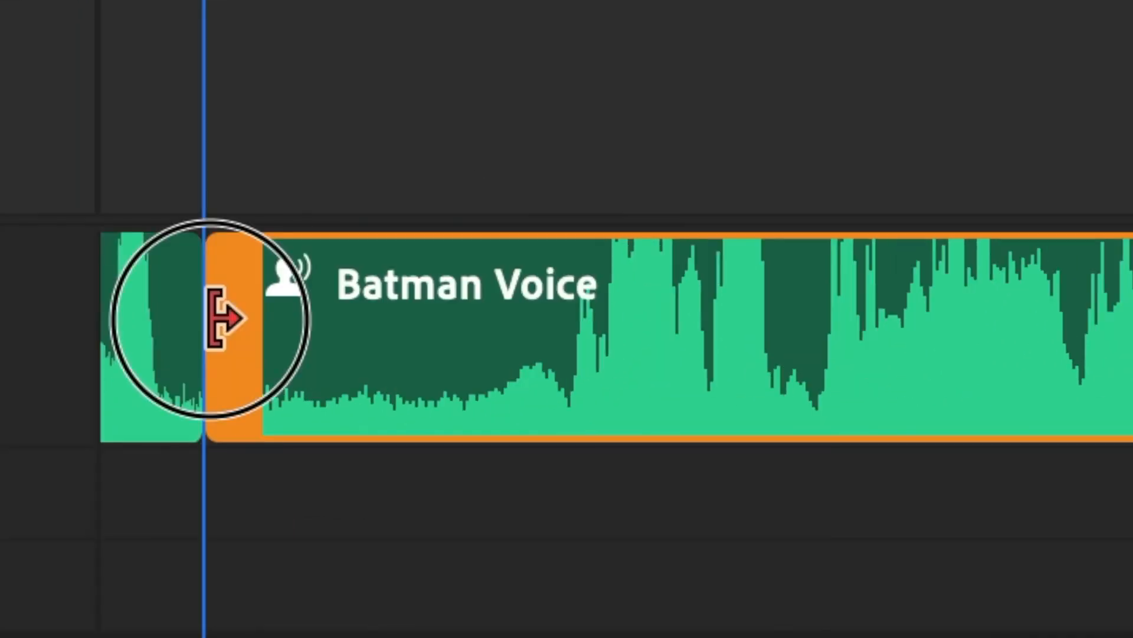
pyautogui.moveTo(298, 319); pyautogui.dragTo(541, 342)
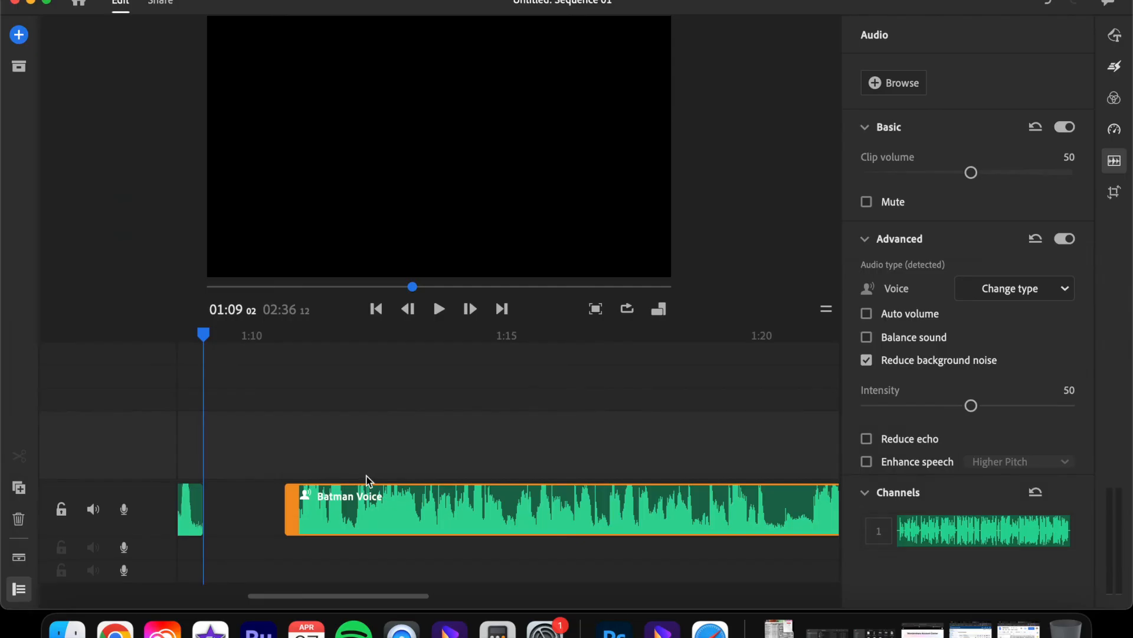
# Shift the long Batman Voice clip about 4.5 seconds along, leaving room for the Joker's second line.
pyautogui.hscroll(10, 397, 470)
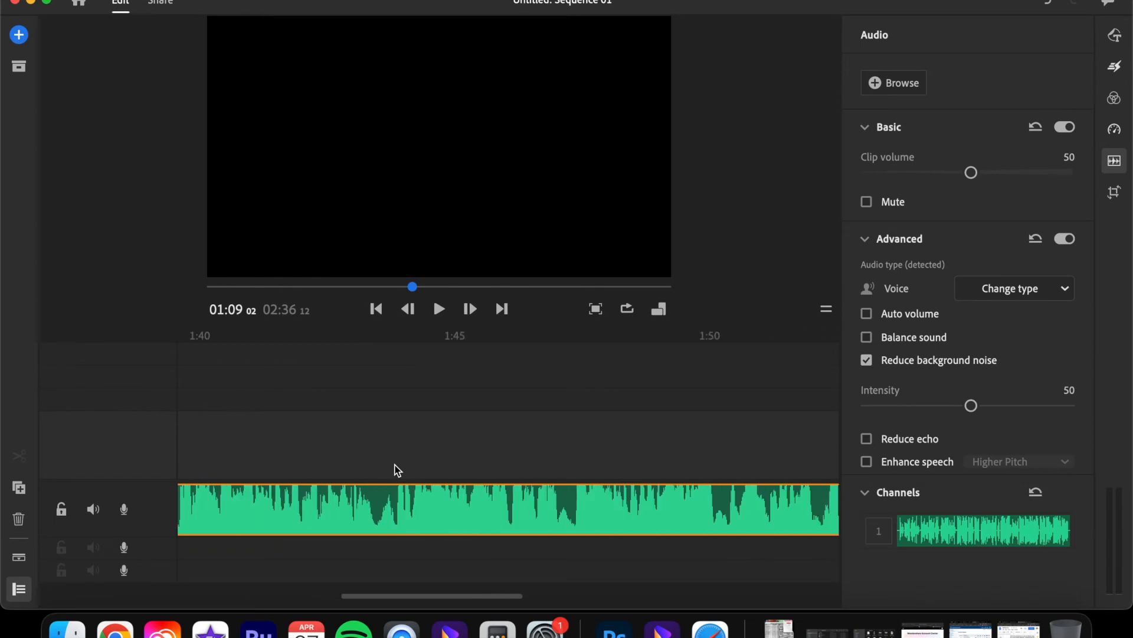
pyautogui.hscroll(5, 396, 470)
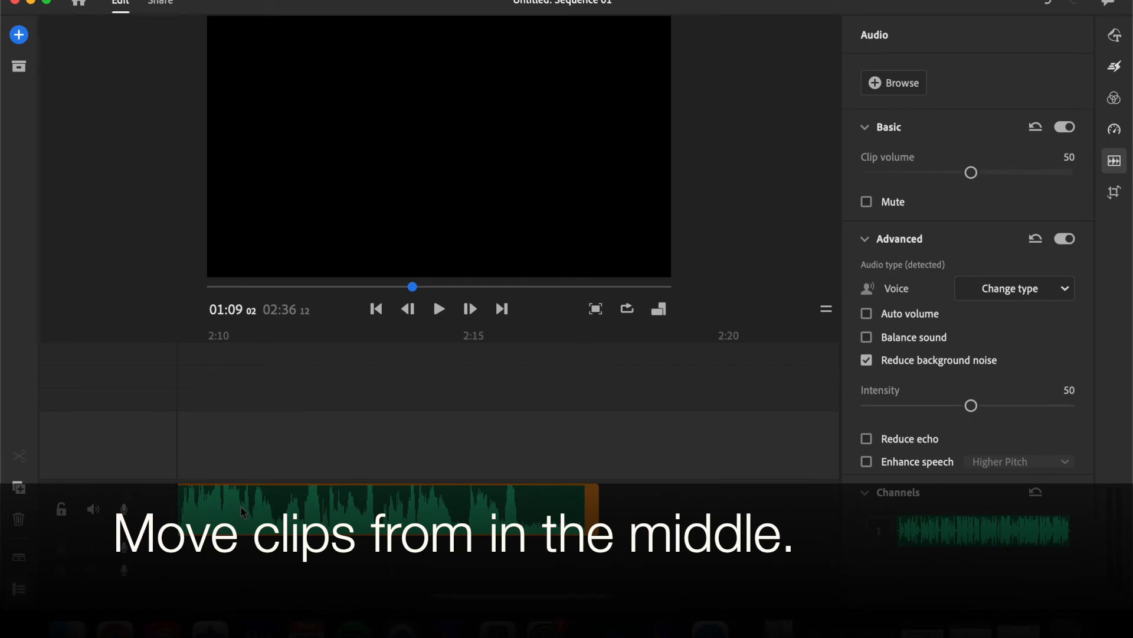
pyautogui.moveTo(244, 509); pyautogui.dragTo(474, 509)
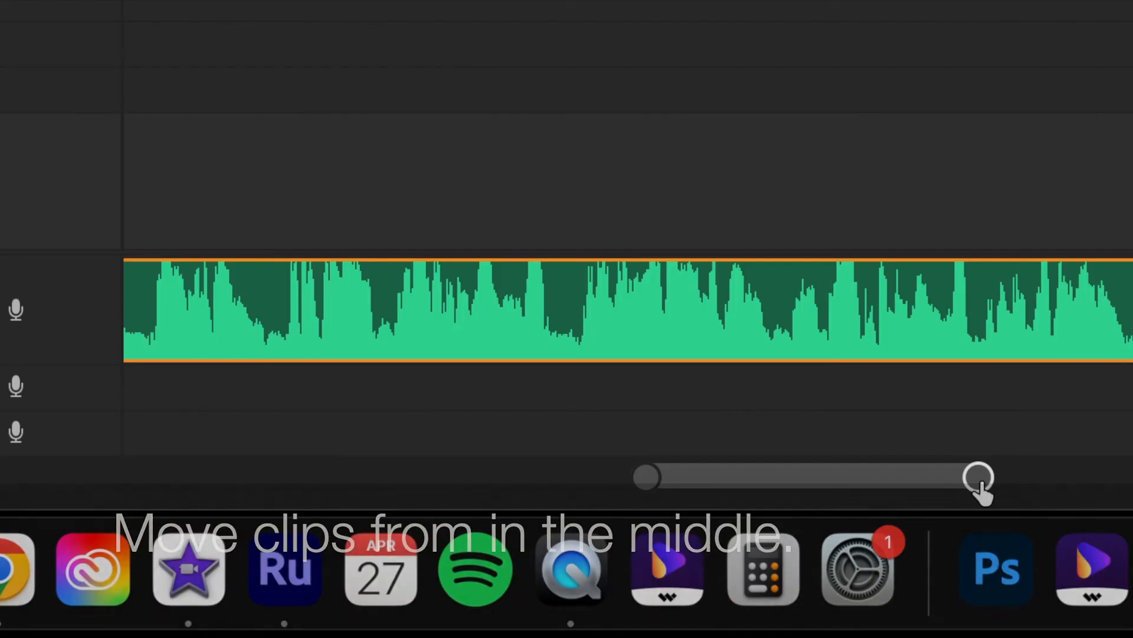
pyautogui.moveTo(608, 593); pyautogui.dragTo(664, 587)
pyautogui.moveTo(1083, 458); pyautogui.dragTo(1132, 458)
pyautogui.hscroll(-10, 689, 244)
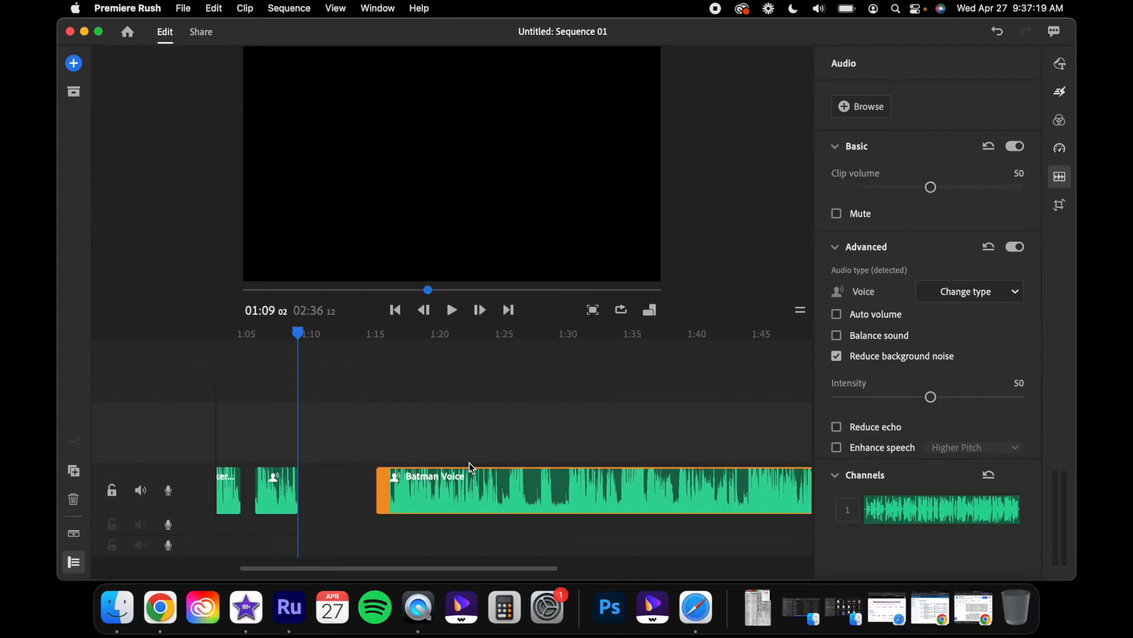
# Trim the silence from the end and start of the Joker's second line at the end of the sequence.
pyautogui.hscroll(15, 469, 462)
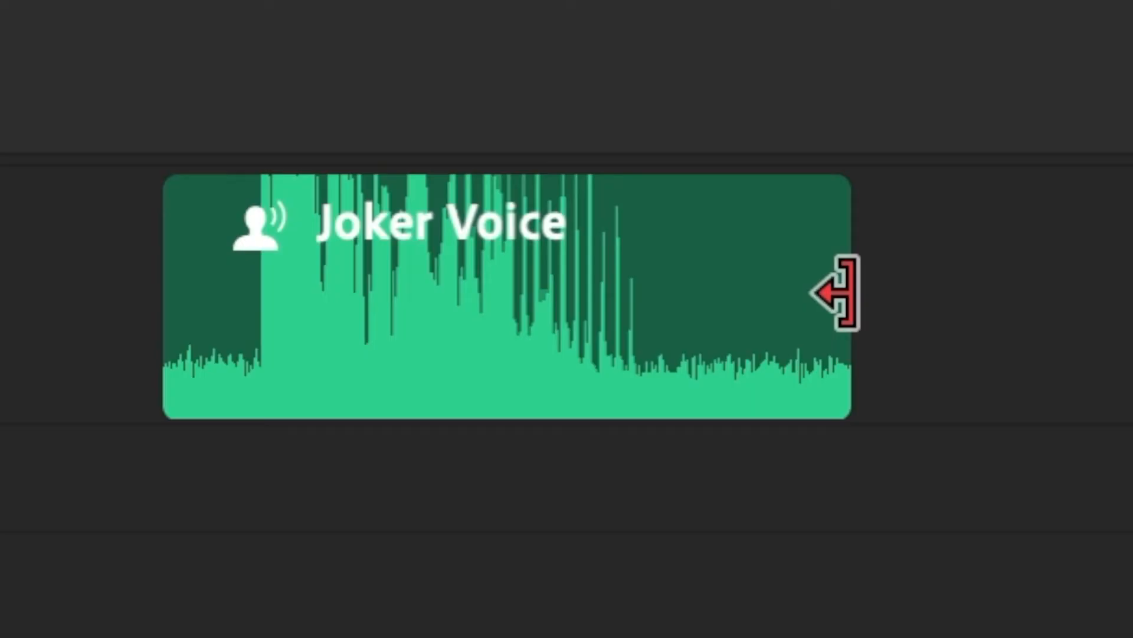
pyautogui.moveTo(677, 490); pyautogui.dragTo(650, 489)
pyautogui.moveTo(697, 293); pyautogui.dragTo(653, 296)
pyautogui.click(83, 299)
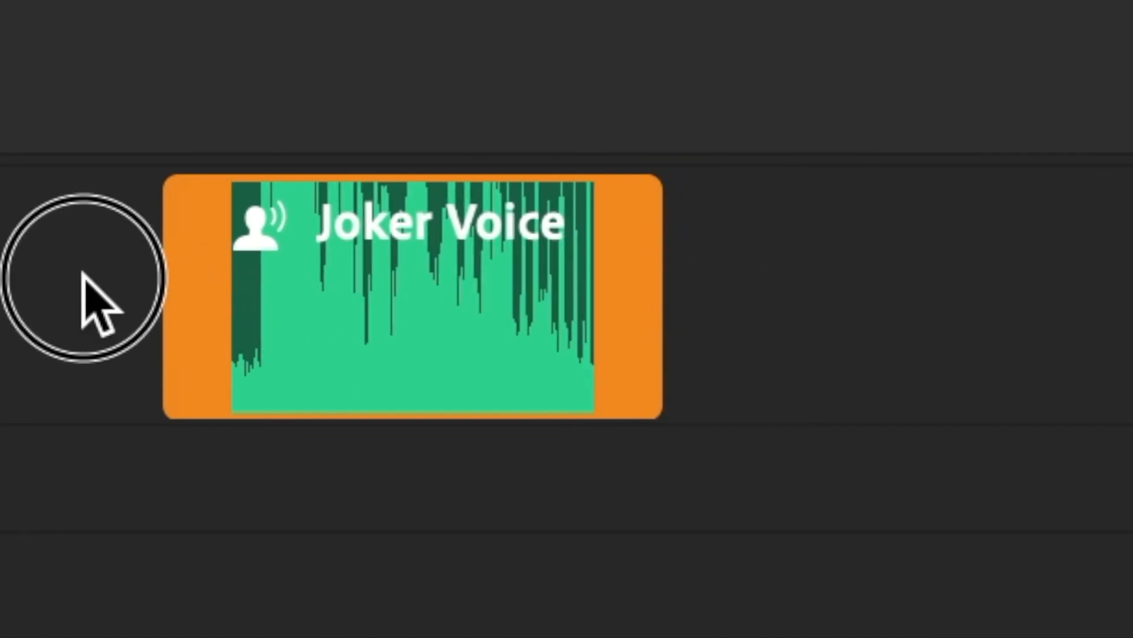
pyautogui.moveTo(177, 281); pyautogui.dragTo(231, 274)
# Try to drop the Joker's second line in the middle of the long Batman Voice clip, and undo the move.
pyautogui.moveTo(653, 561); pyautogui.dragTo(741, 560)
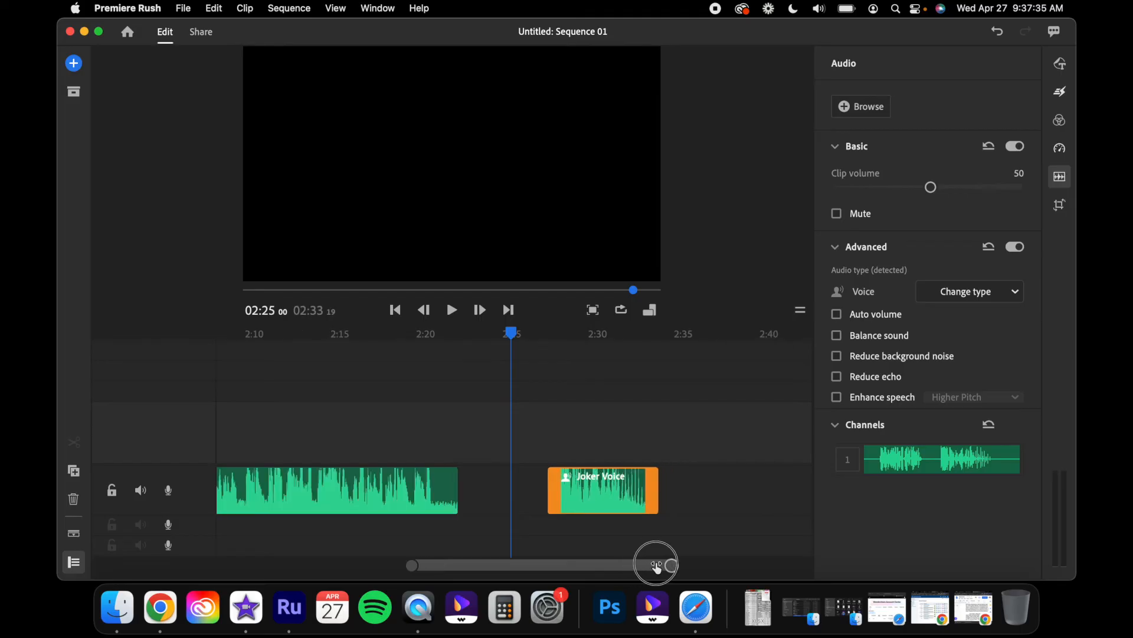
pyautogui.hscroll(-5, 644, 484)
pyautogui.hscroll(3, 644, 483)
pyautogui.hscroll(-1, 644, 483)
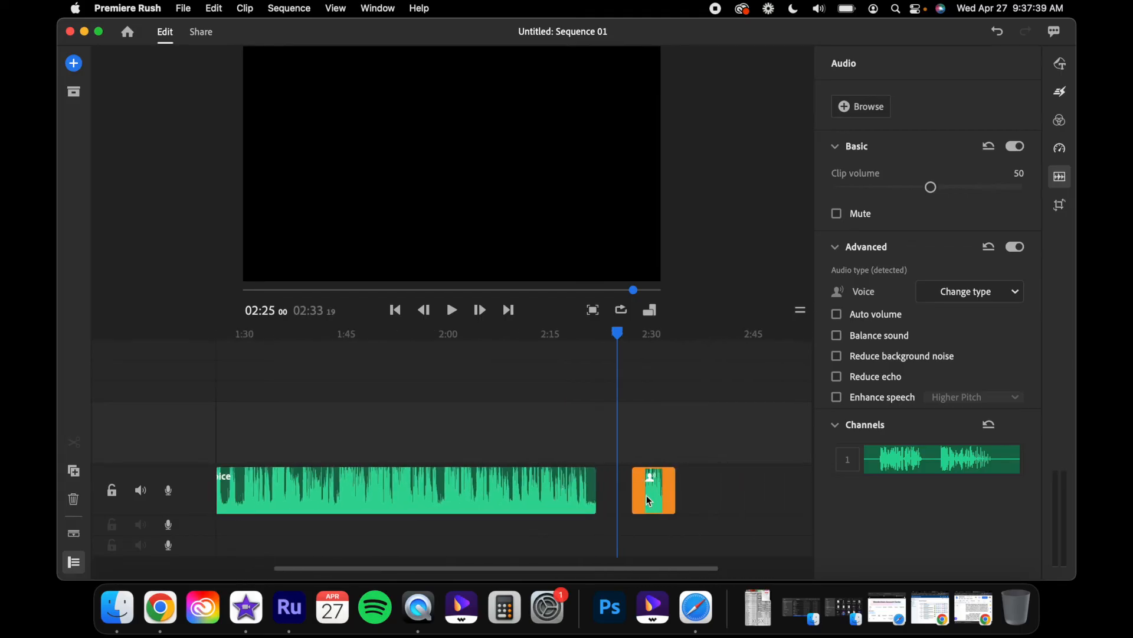
pyautogui.hscroll(-5, 655, 496)
pyautogui.hscroll(2, 650, 499)
pyautogui.moveTo(756, 496); pyautogui.dragTo(321, 488)
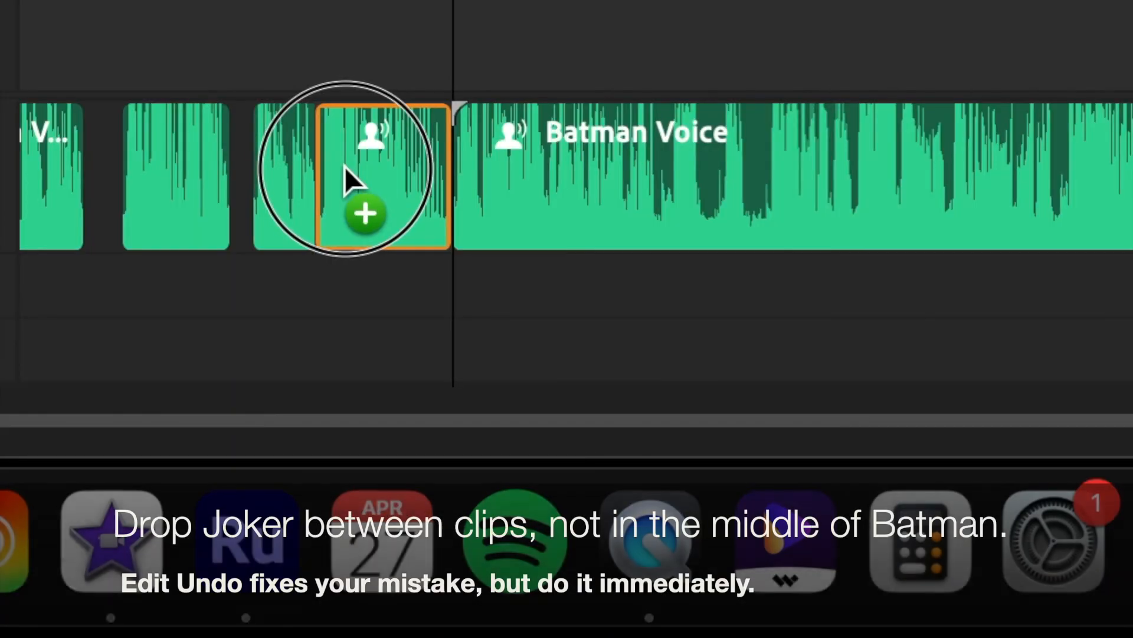
pyautogui.moveTo(345, 167); pyautogui.dragTo(610, 157)
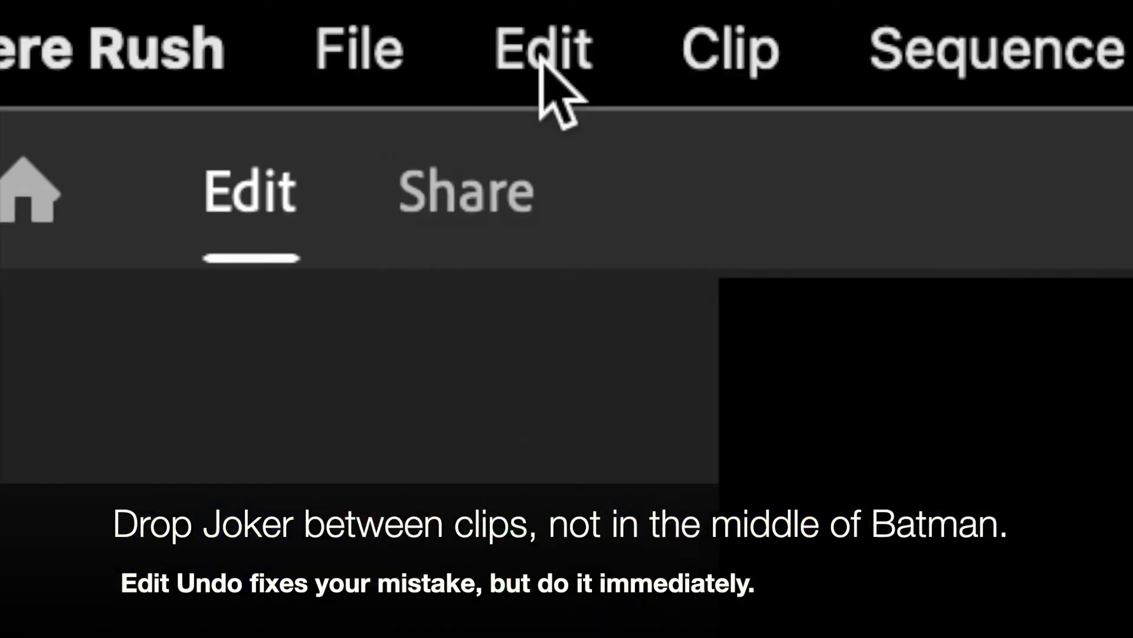
pyautogui.click(551, 89)
pyautogui.click(572, 177)
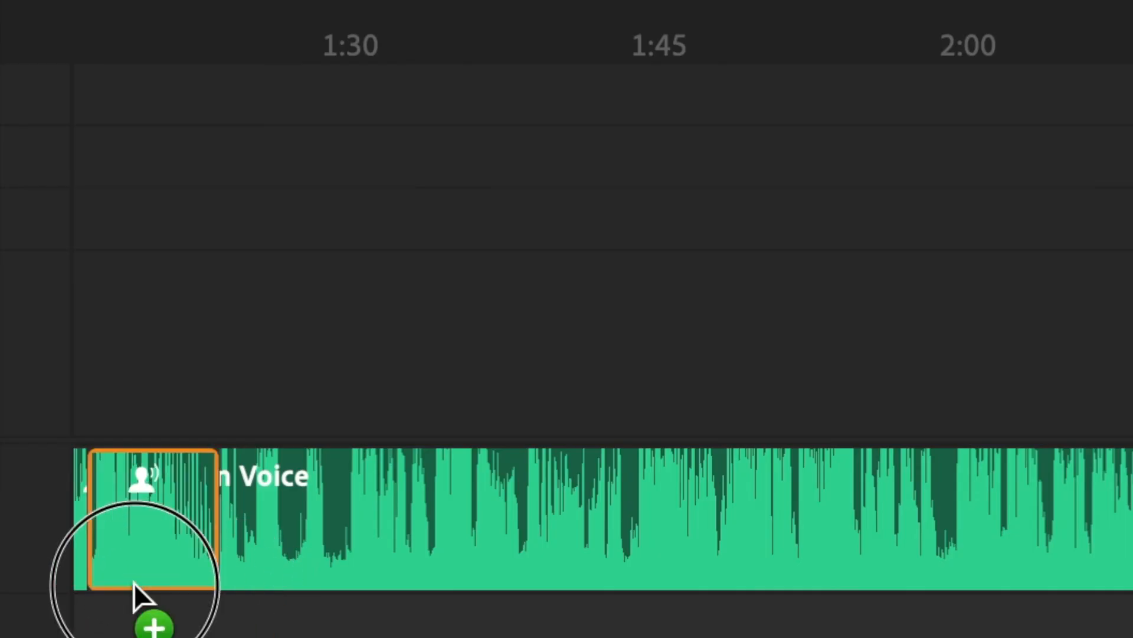
# Place the Joker's second line about 1.5 seconds after Batman's short clip, and shift the long Batman Voice clip about 6 seconds along.
pyautogui.moveTo(135, 583); pyautogui.dragTo(250, 562)
pyautogui.moveTo(493, 523); pyautogui.dragTo(625, 516)
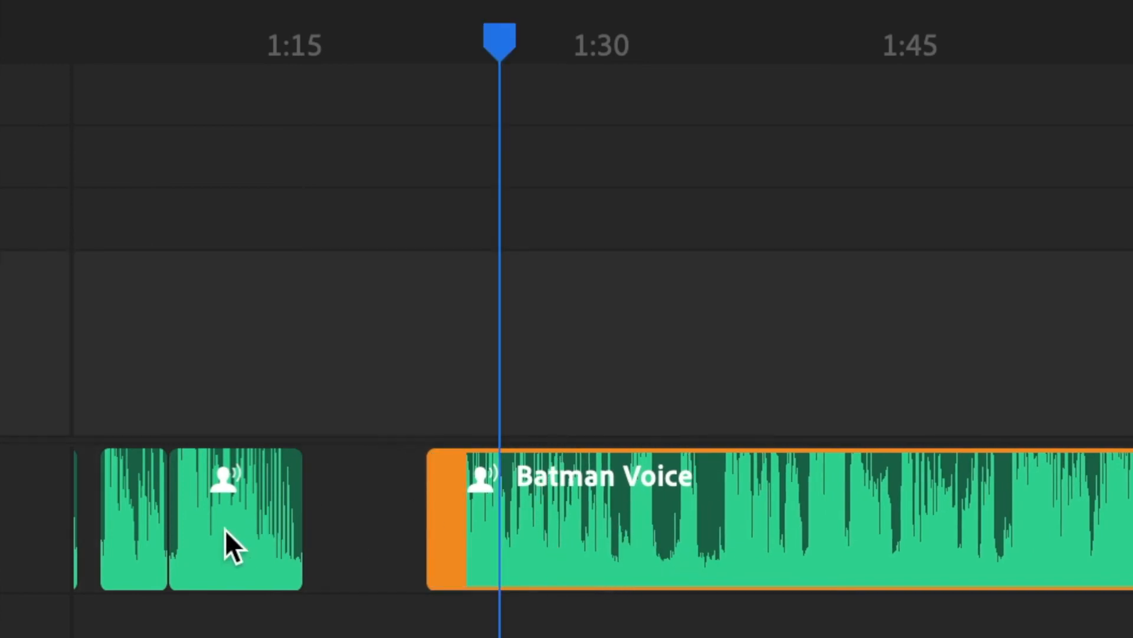
pyautogui.moveTo(224, 530); pyautogui.dragTo(255, 535)
# Play the sequence from the middle of Batman's short clip through the Joker's second line to check the timing.
pyautogui.moveTo(508, 41); pyautogui.dragTo(147, 104)
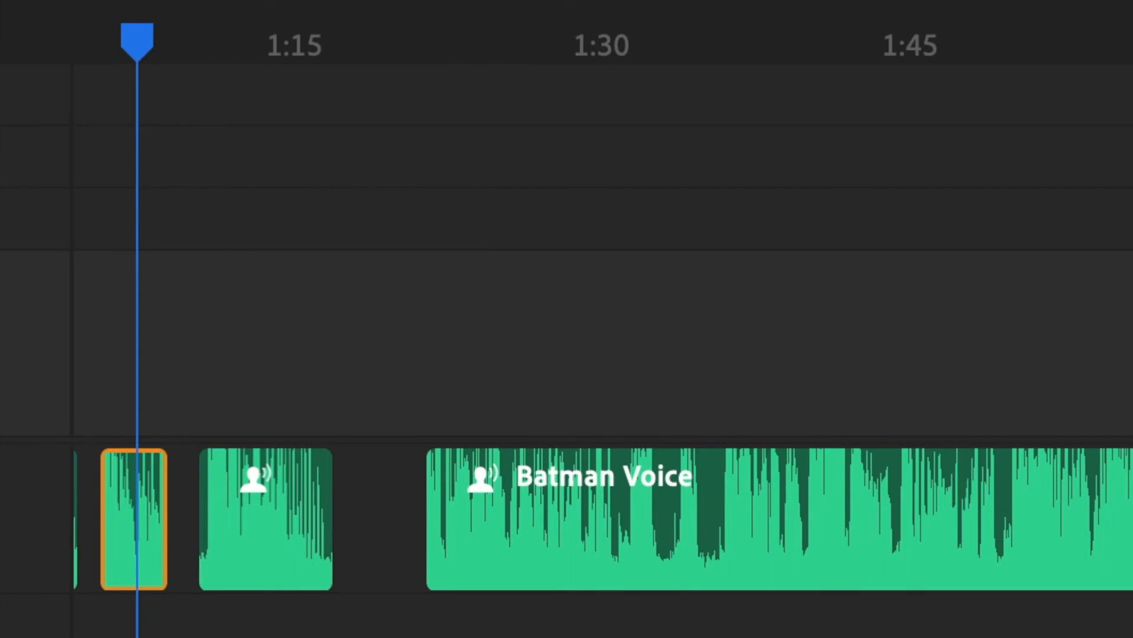
pyautogui.press('=')
pyautogui.press('=')
pyautogui.press('=')
pyautogui.press('=')
pyautogui.press('=')
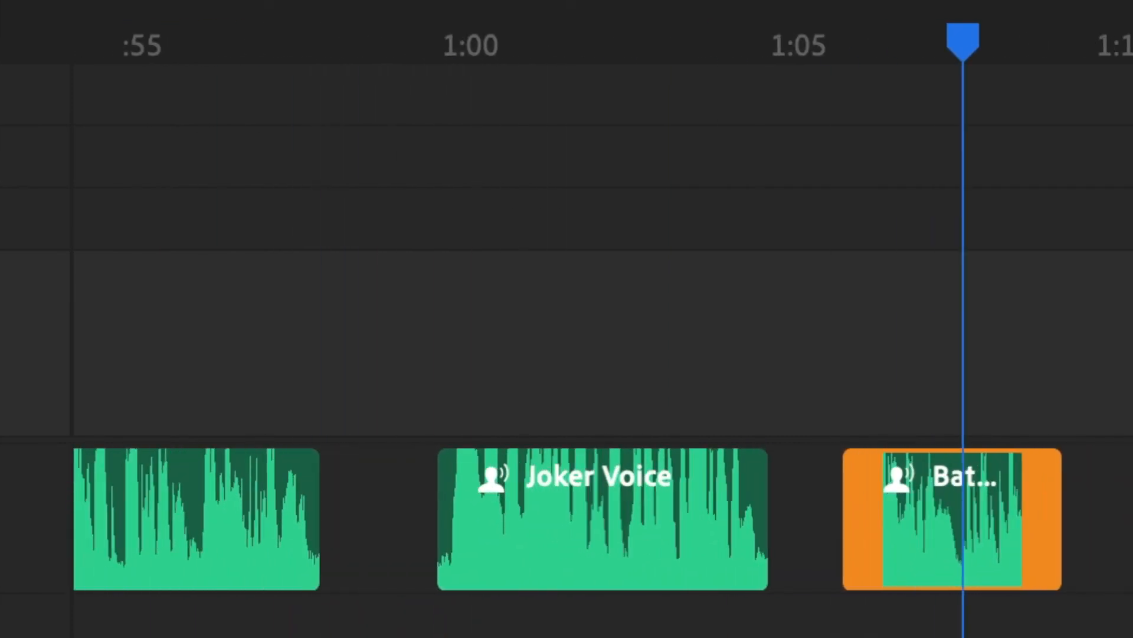
pyautogui.press('space')
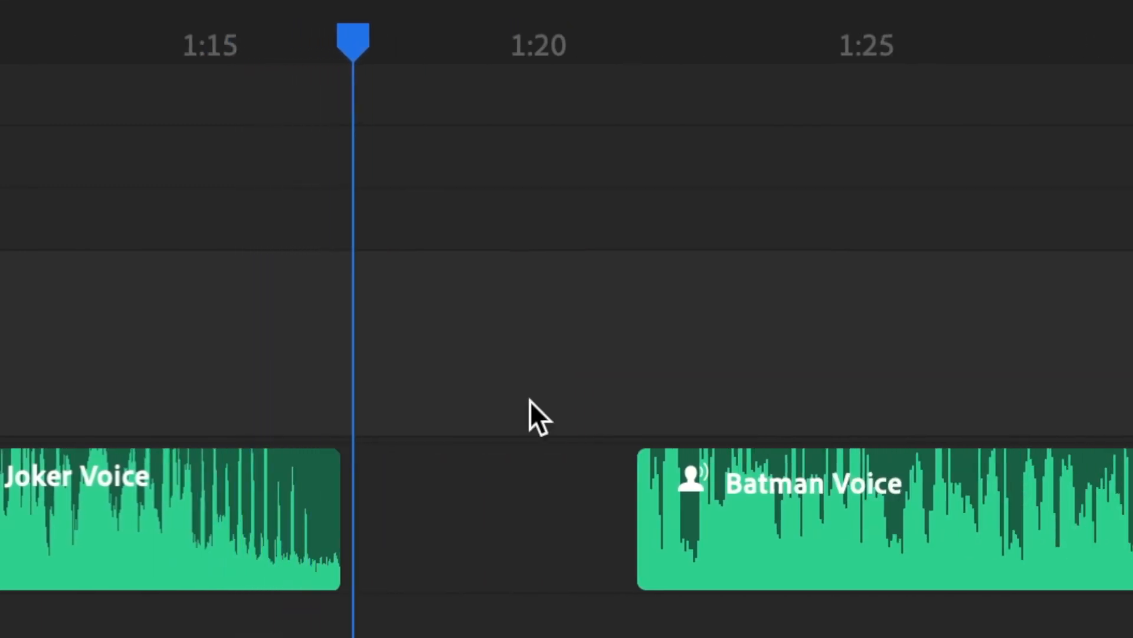
# Shift the long Batman Voice clip about 3.5 seconds earlier to shorten the gap after the Joker's second line.
pyautogui.moveTo(1062, 462); pyautogui.dragTo(829, 477)
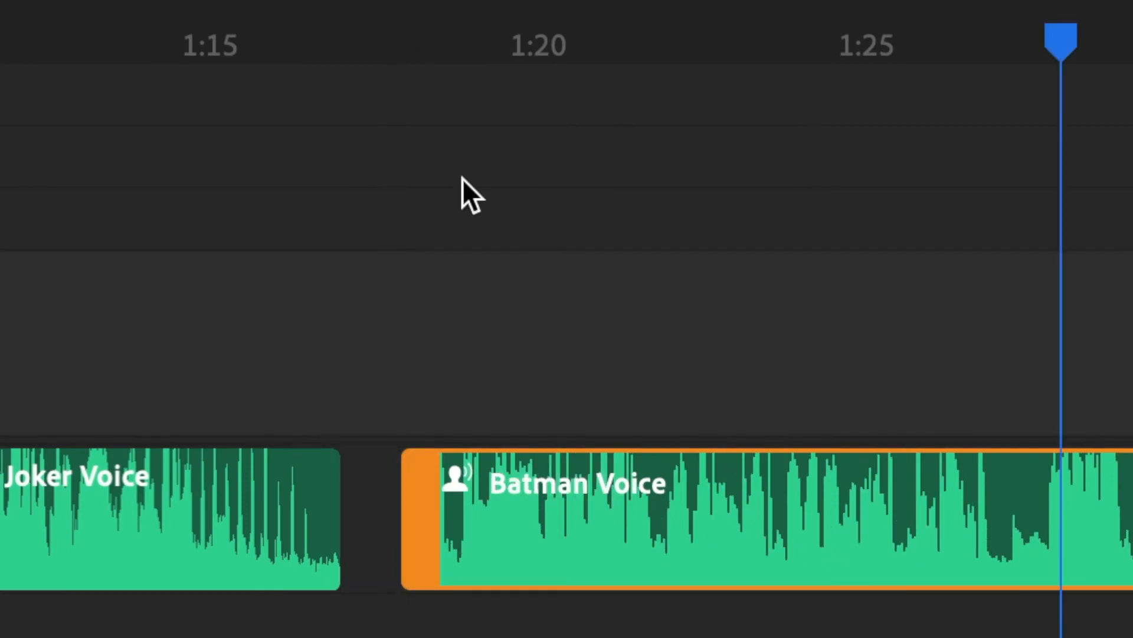
pyautogui.click(390, 130)
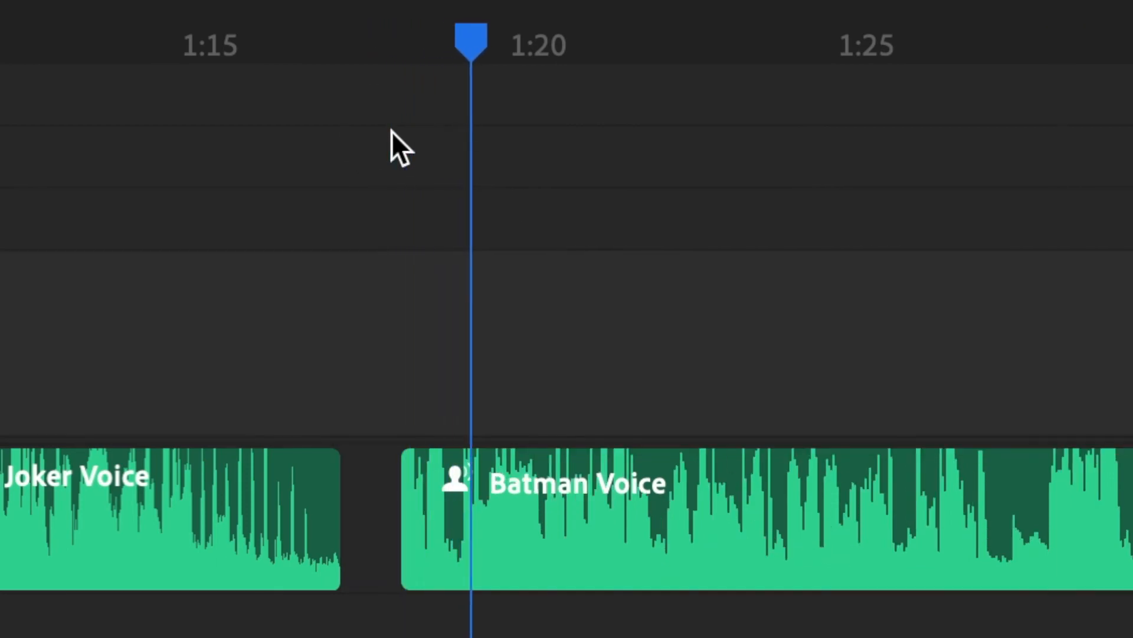
# Replay the gap after the Joker's second line, shift the long Batman Voice clip about 1.7 seconds later, and extend its start back.
pyautogui.press('space')
pyautogui.click(366, 298)
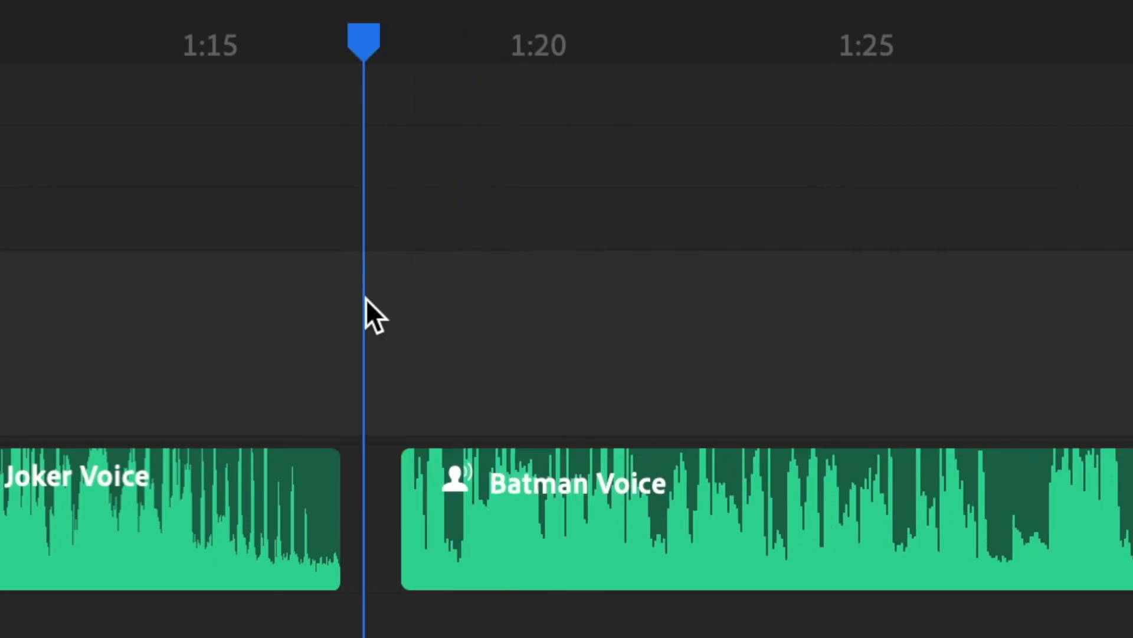
pyautogui.press('space')
pyautogui.moveTo(871, 494); pyautogui.dragTo(935, 504)
pyautogui.moveTo(517, 533); pyautogui.dragTo(426, 552)
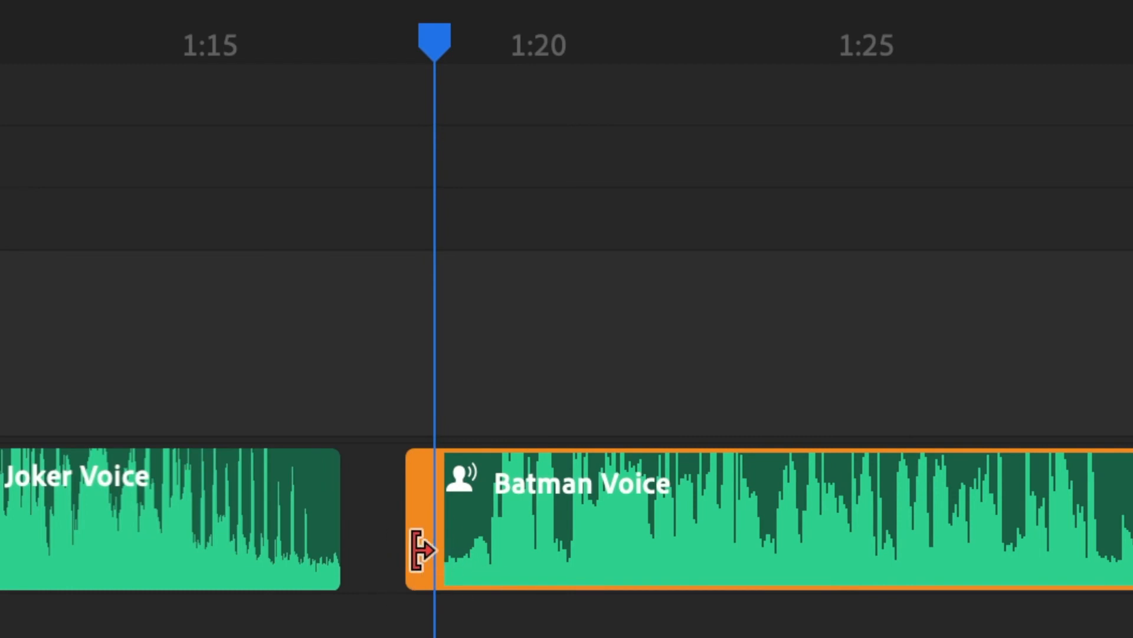
# Trim about 0.8 seconds of silence off the start of the long Batman Voice clip after the Joker's second line.
pyautogui.click(400, 407)
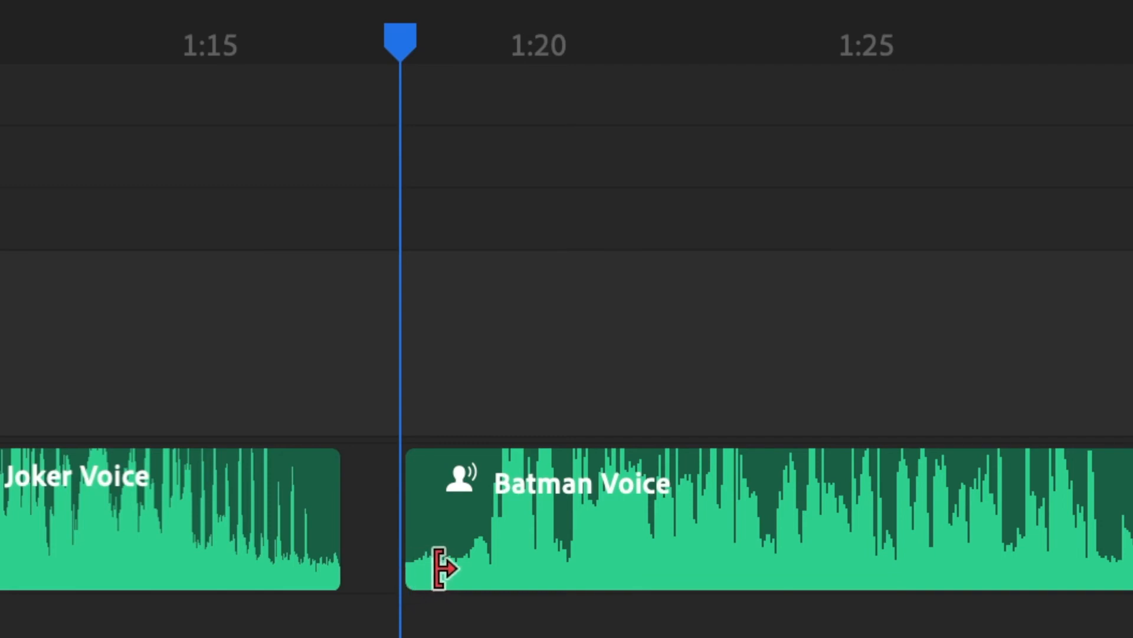
pyautogui.click(409, 518)
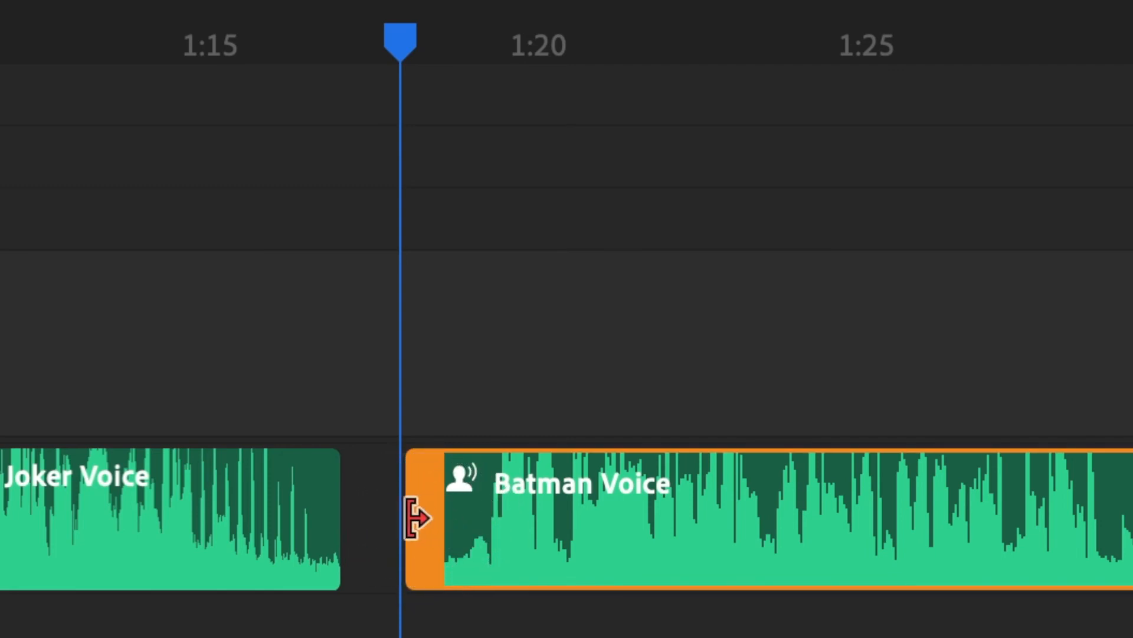
pyautogui.moveTo(417, 518); pyautogui.dragTo(467, 518)
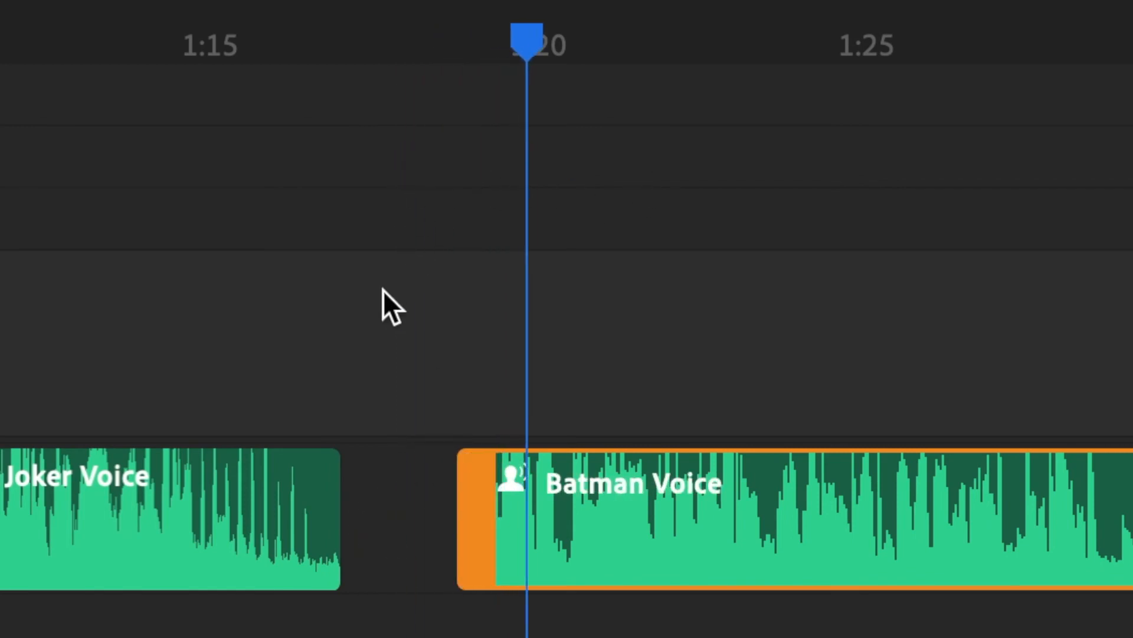
# Split the long Batman Voice clip at the pause near 1:29 and shift the remainder about 1 second later.
pyautogui.hscroll(5, 383, 297)
pyautogui.hscroll(-10, 383, 296)
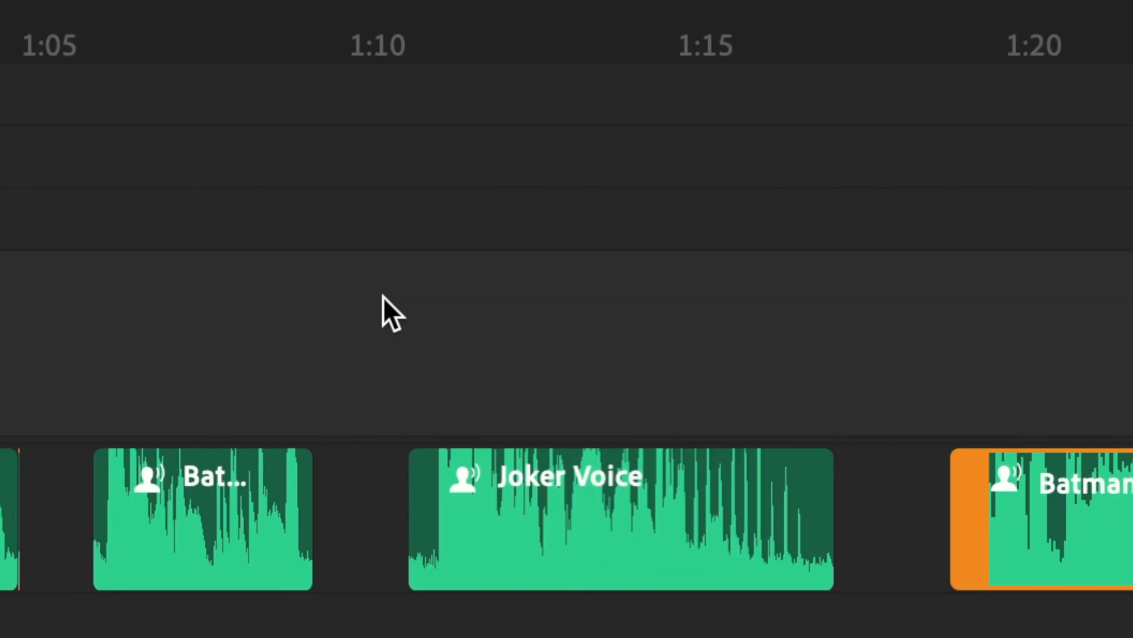
pyautogui.hscroll(4, 384, 296)
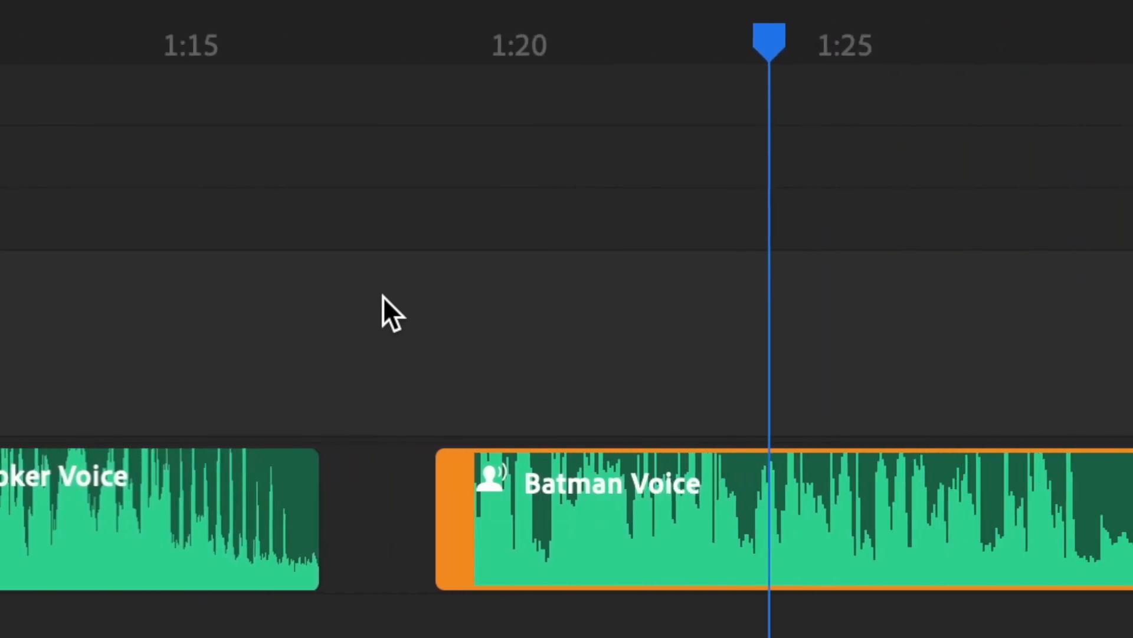
pyautogui.hscroll(2, 384, 296)
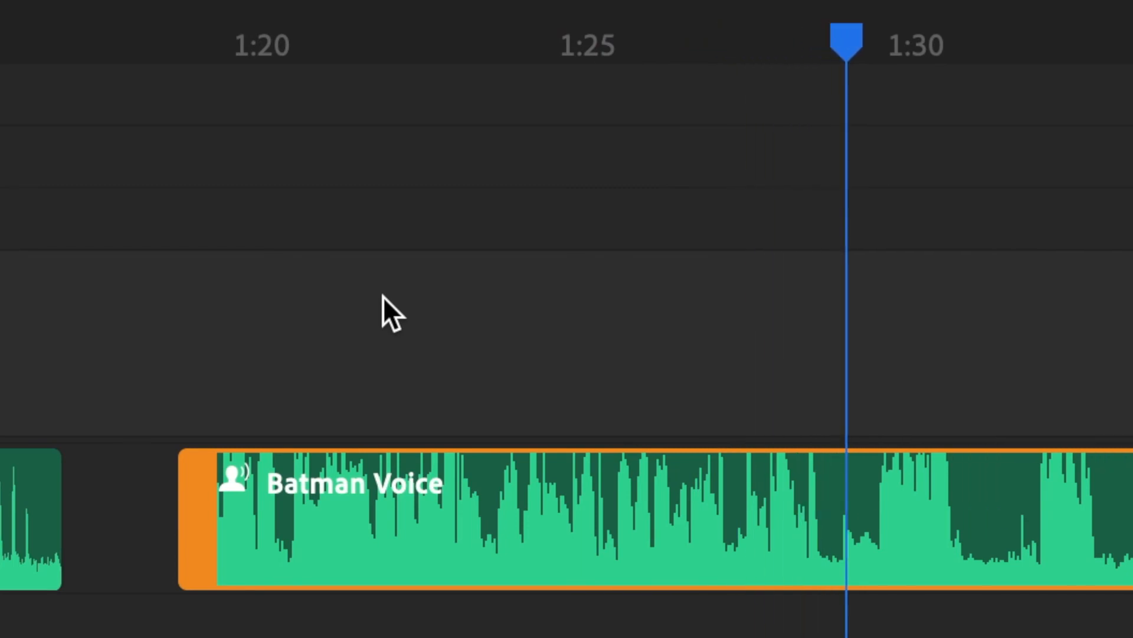
pyautogui.hotkey('ctrl', 'k')
pyautogui.hscroll(10, 640, 230)
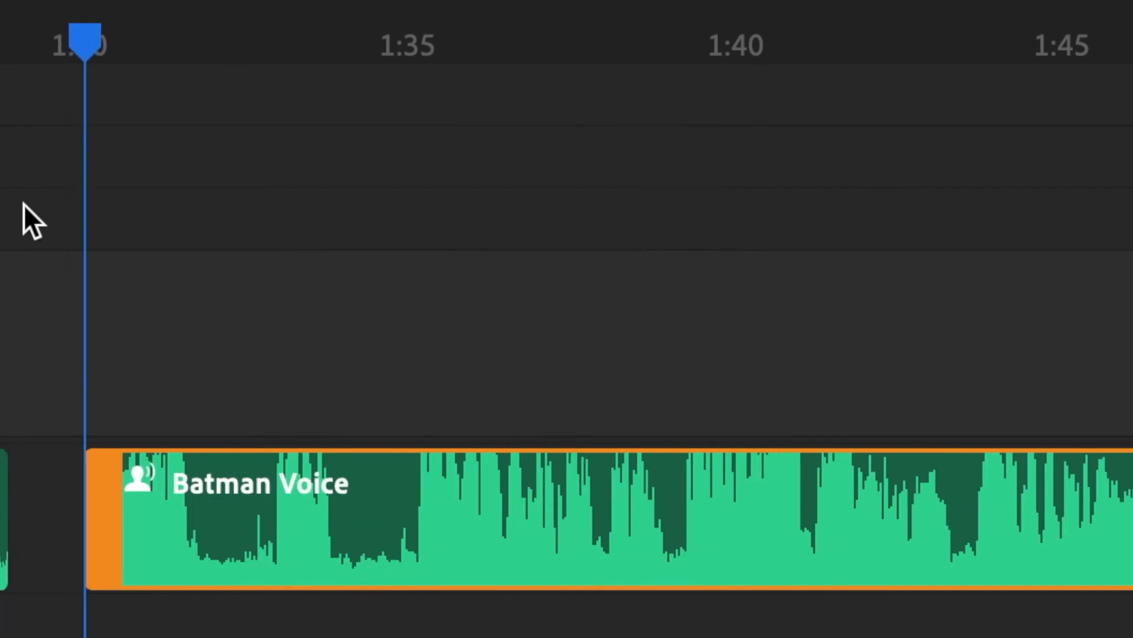
# Cut out the mistaken Batman Voice section from about 1:30 to 1:35 and move the remaining clip about 4 seconds earlier.
pyautogui.press('space')
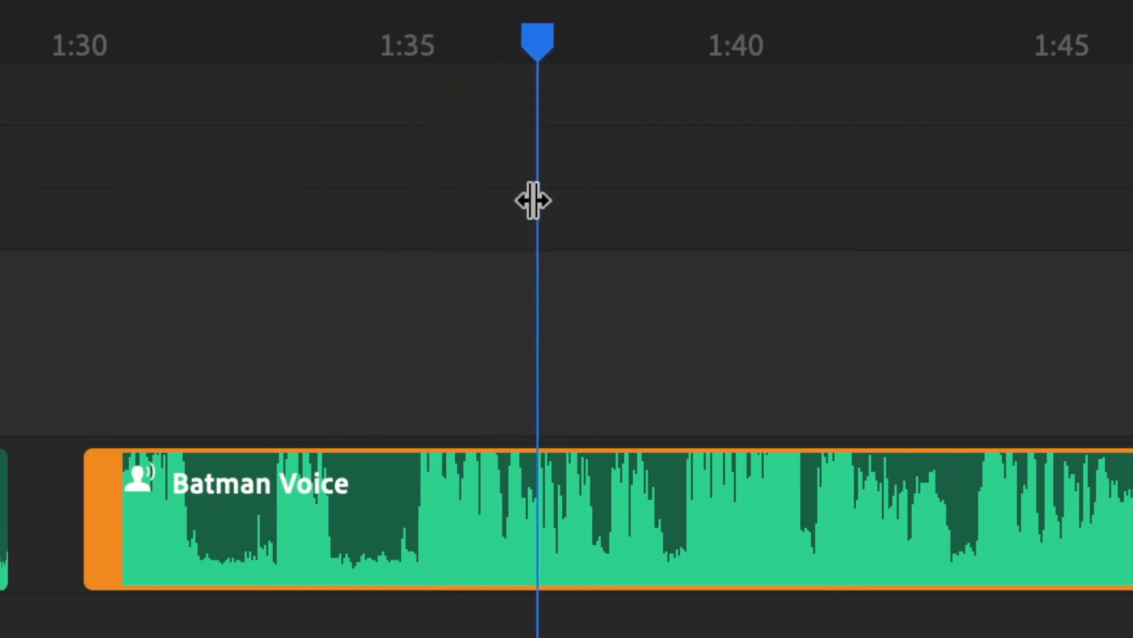
pyautogui.moveTo(543, 37); pyautogui.dragTo(406, 54)
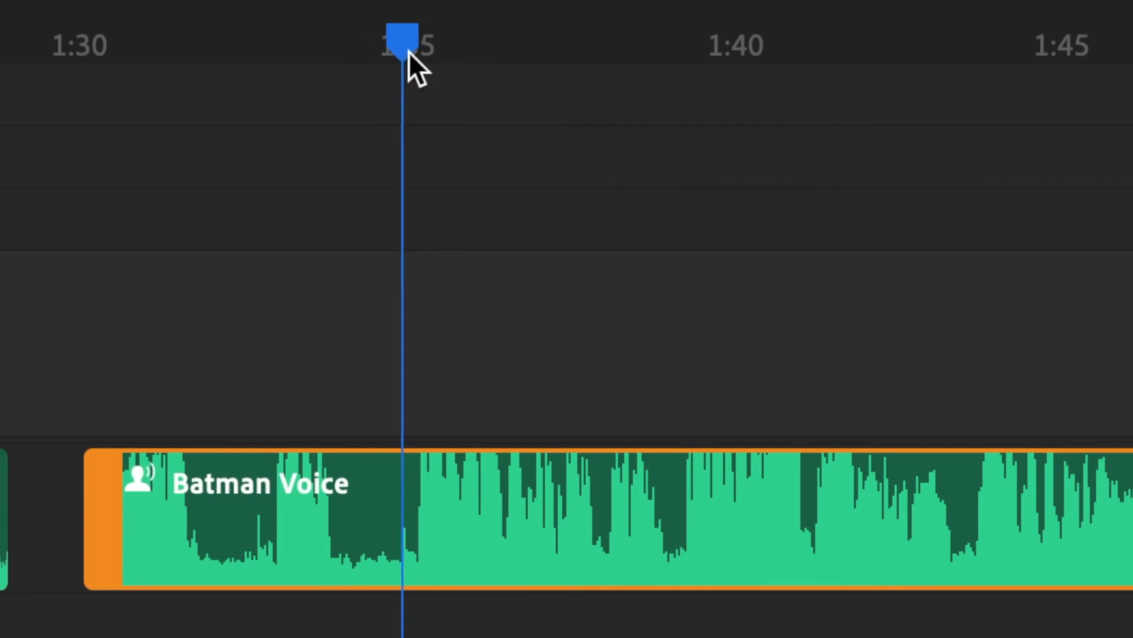
pyautogui.press('super+k')
pyautogui.click(252, 480)
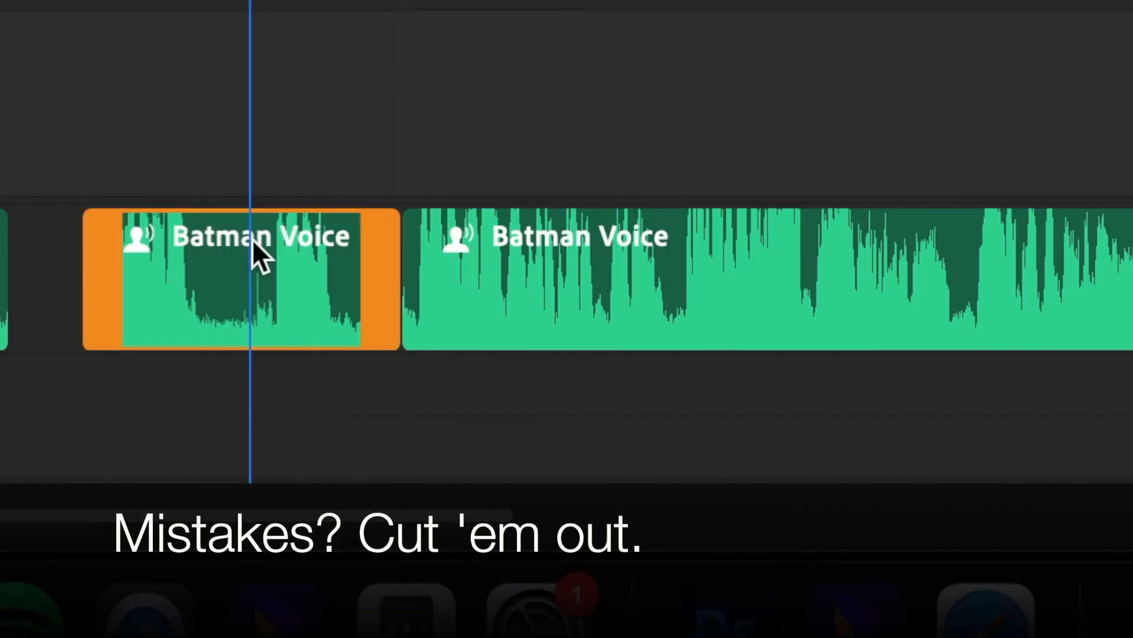
pyautogui.press('Delete')
pyautogui.moveTo(584, 261); pyautogui.dragTo(405, 258)
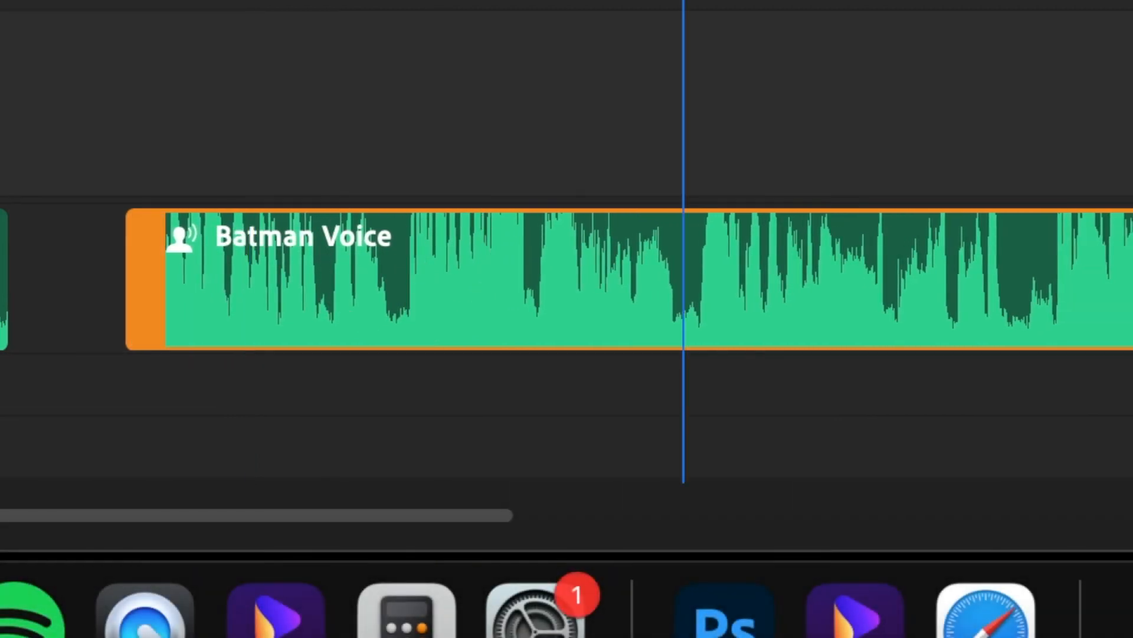
# Split the remaining Batman Voice clip at its next sentence pause and shift the part after it about 1 second later.
pyautogui.click(123, 5)
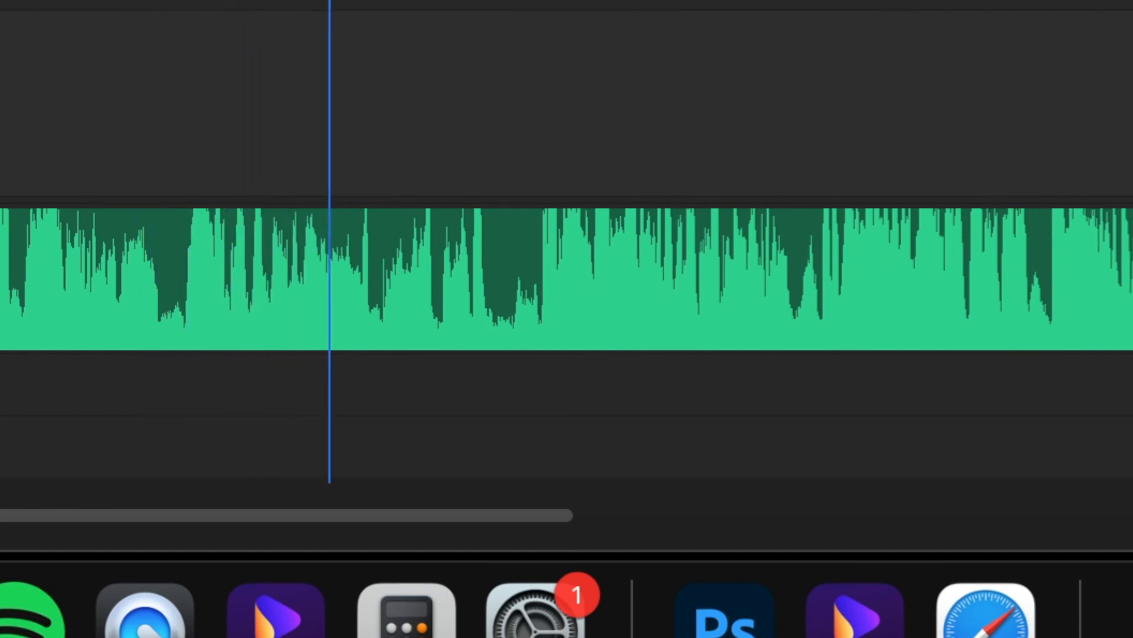
pyautogui.press('space')
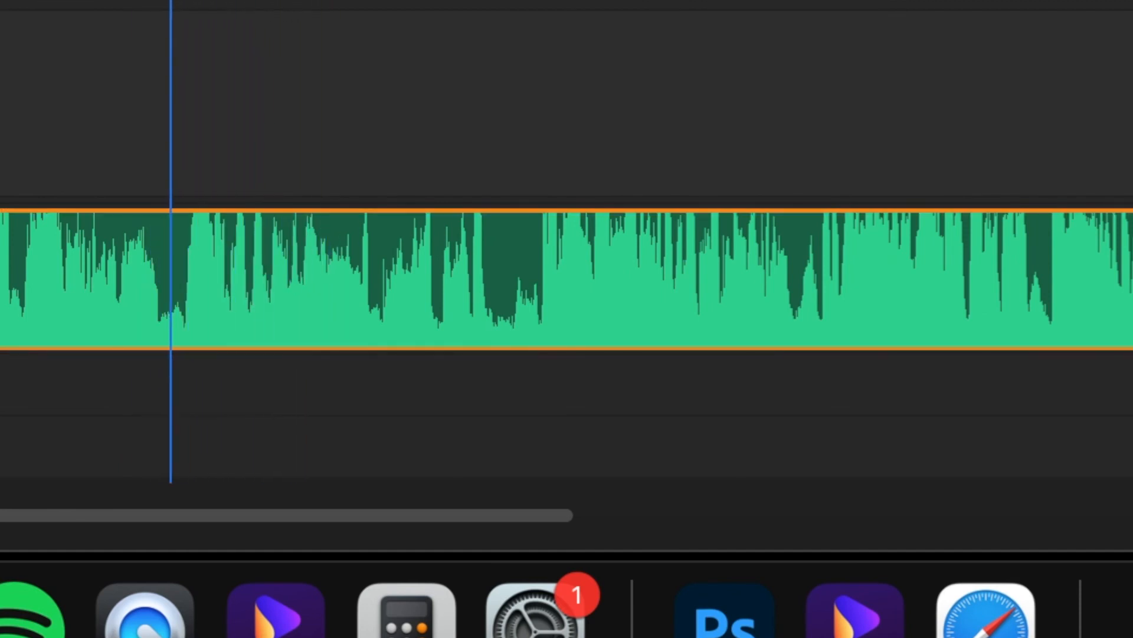
pyautogui.press('super+b')
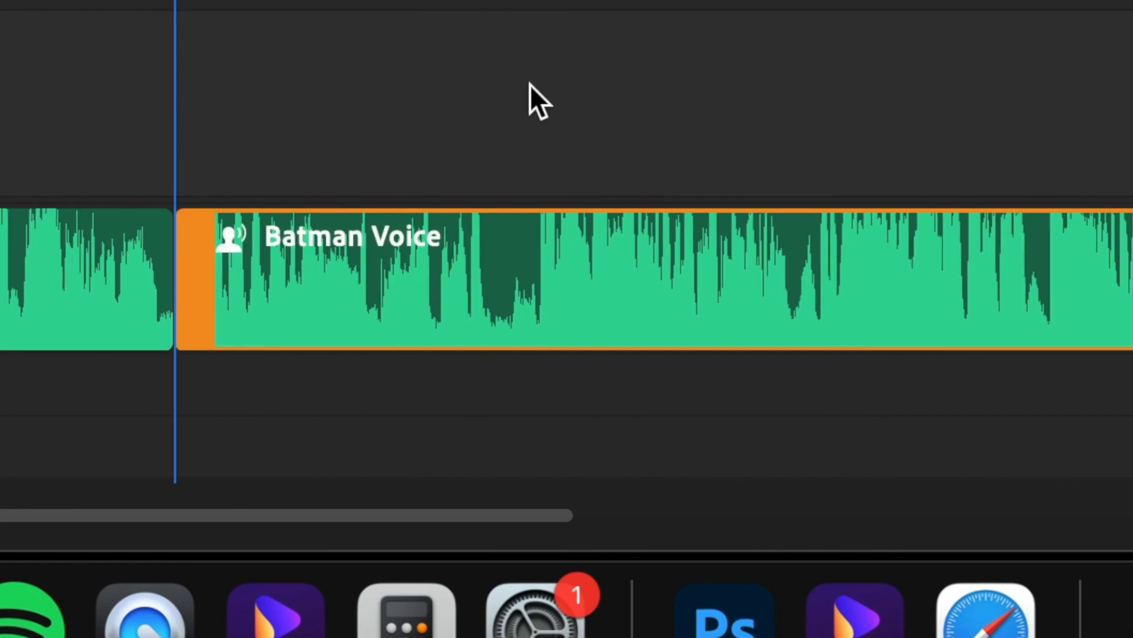
pyautogui.moveTo(448, 248); pyautogui.dragTo(512, 245)
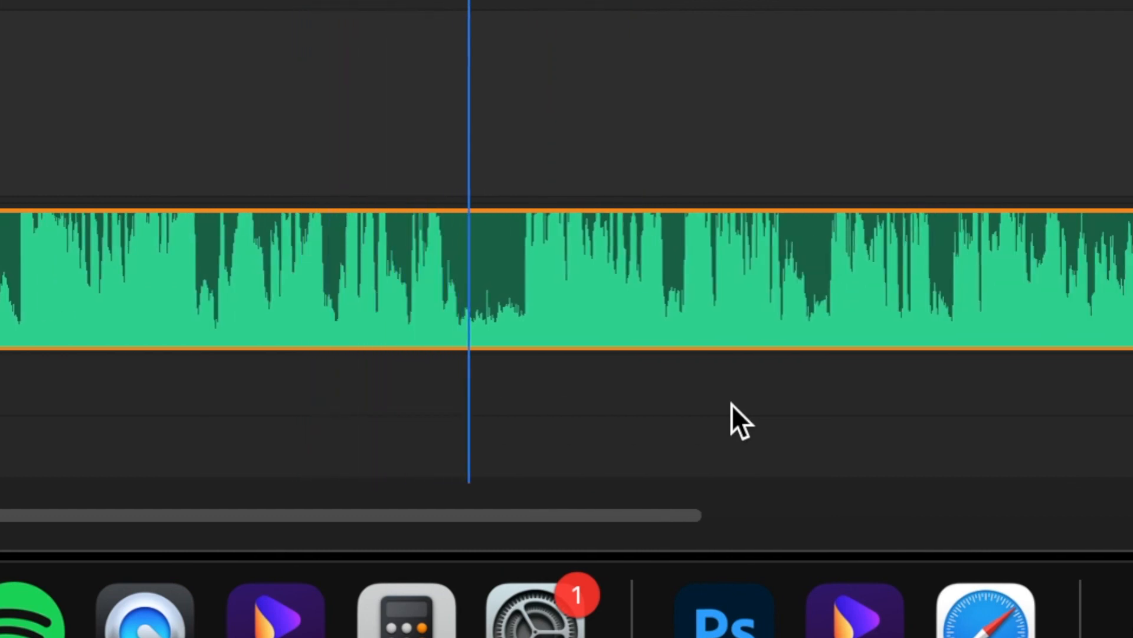
# Split the Batman Voice clip at the following long pause, leaving a gap of about 0.8 seconds before the rest.
pyautogui.press('super+b')
pyautogui.keyDown('alt'); pyautogui.moveTo(746, 267); pyautogui.dragTo(754, 278); pyautogui.keyUp('alt')
# Split the last Batman Voice clip at a pause near its end and leave a gap of about 1 second before the remainder.
pyautogui.hscroll(10, 597, 31)
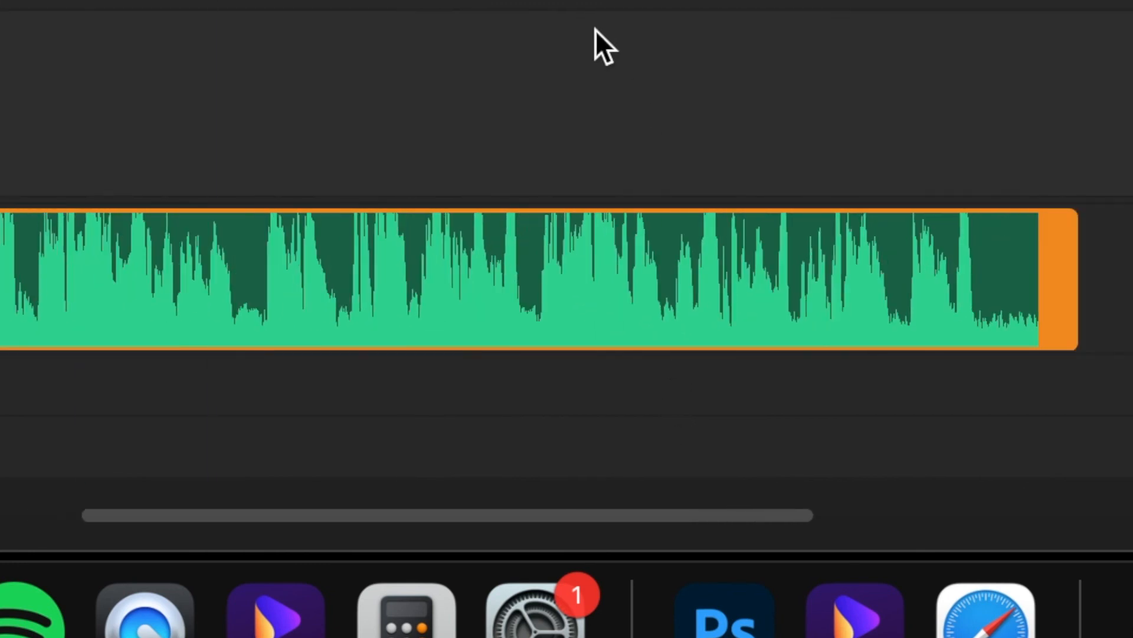
pyautogui.hscroll(-5, 596, 30)
pyautogui.press('space')
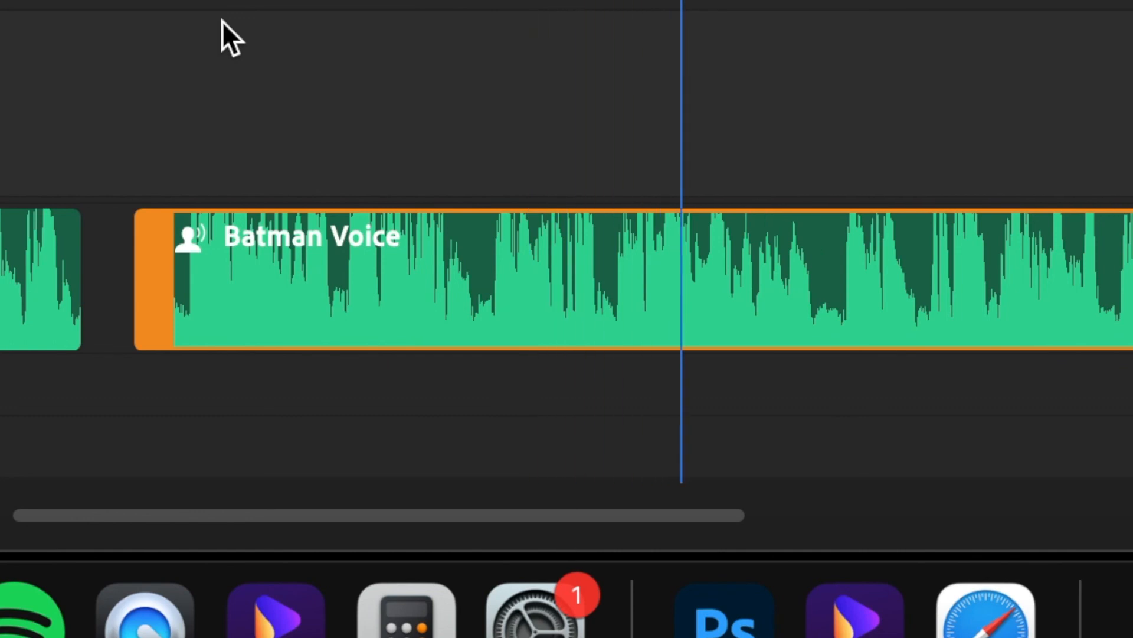
pyautogui.hscroll(10, 674, 87)
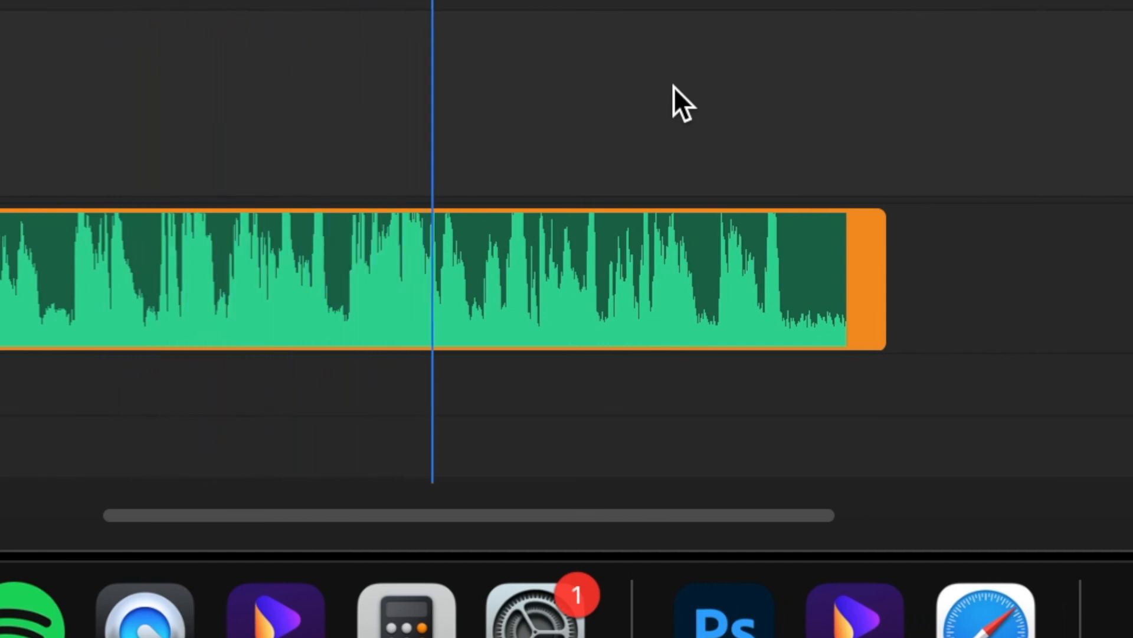
pyautogui.click(342, 1)
pyautogui.moveTo(332, 1); pyautogui.dragTo(248, 1)
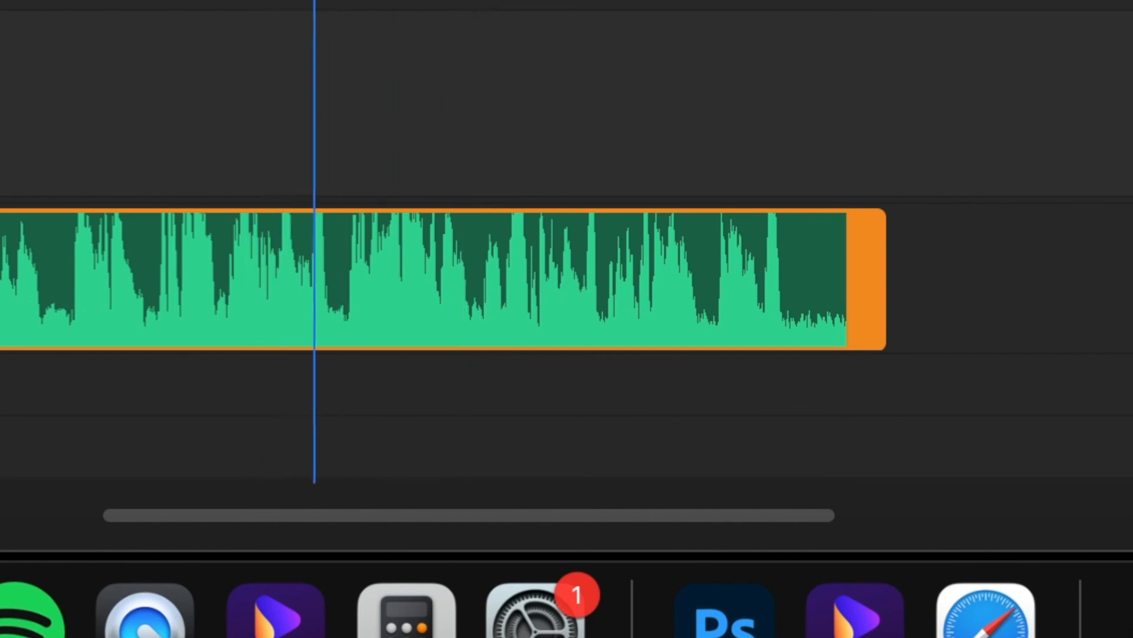
pyautogui.moveTo(803, 516)
pyautogui.moveTo(812, 513); pyautogui.dragTo(677, 508)
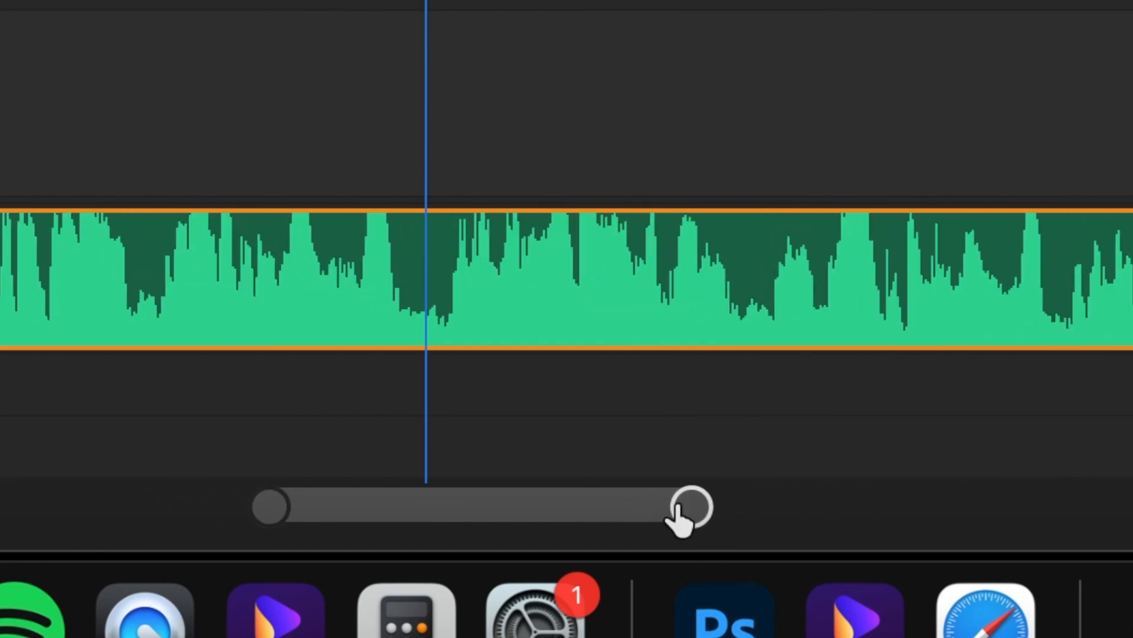
pyautogui.press('super+b')
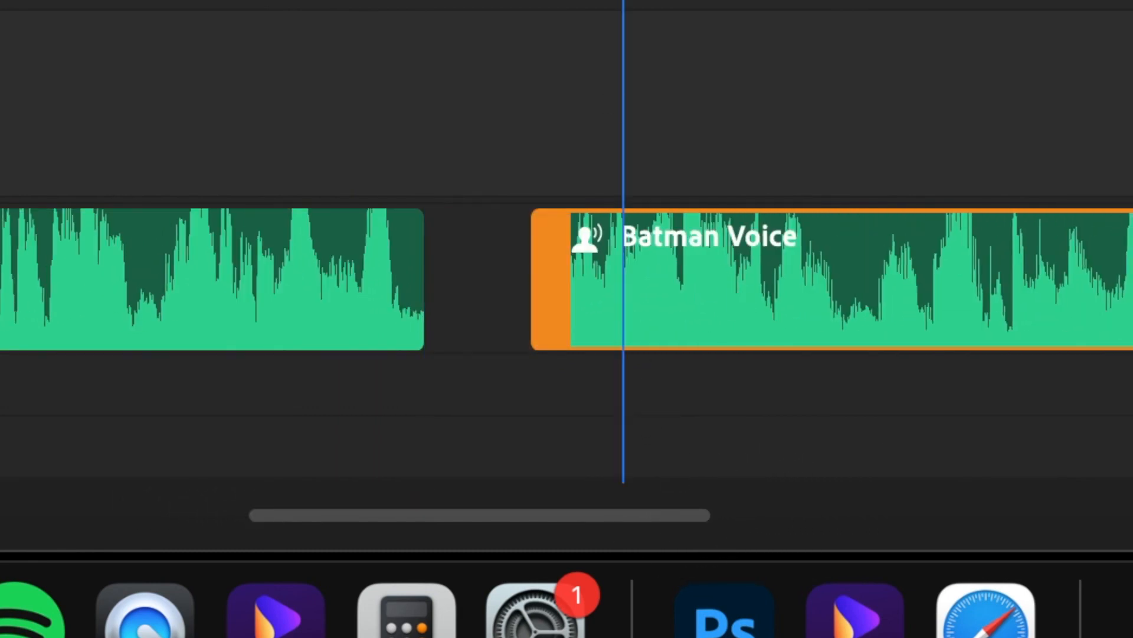
# Play to the end of the final Batman Voice clip and trim about 2 seconds of trailing silence off it.
pyautogui.press('space')
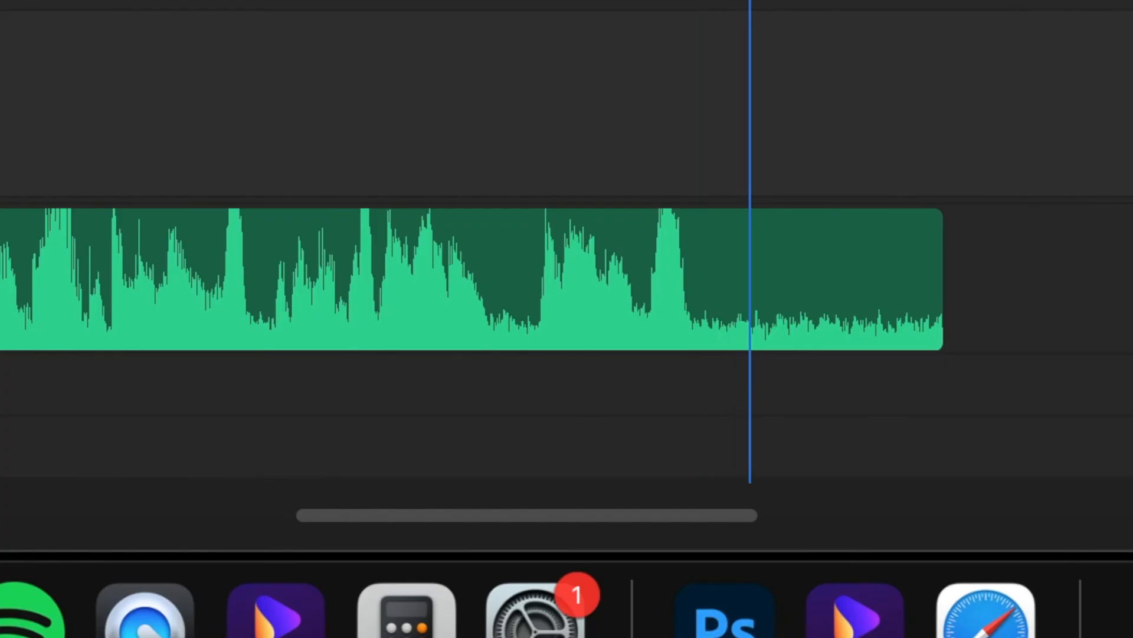
pyautogui.press('space')
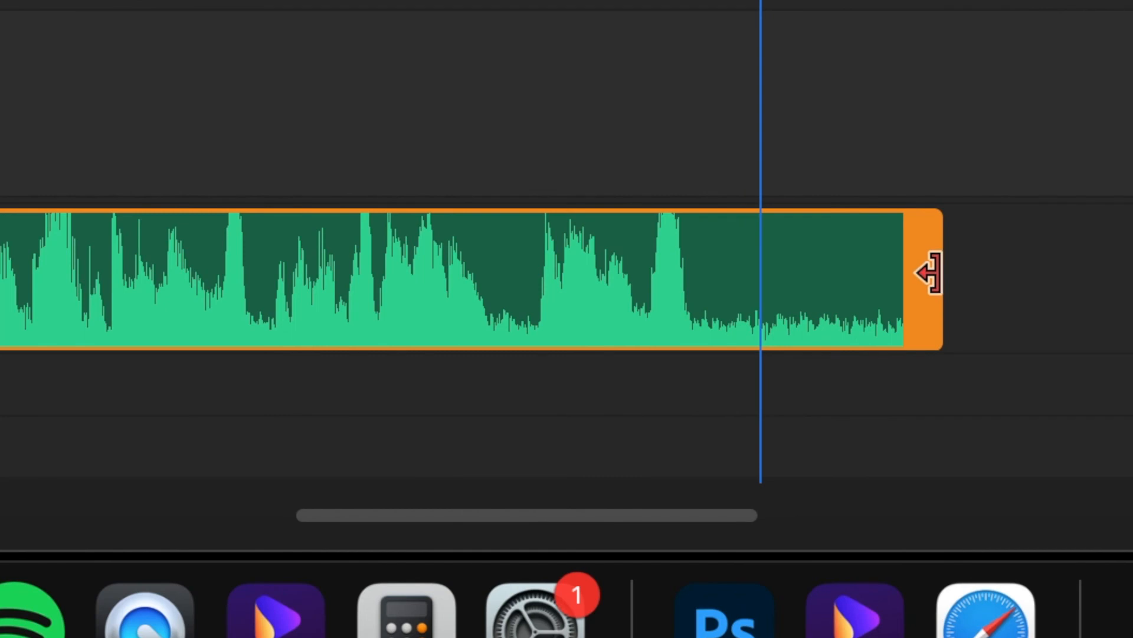
pyautogui.moveTo(930, 273); pyautogui.dragTo(720, 285)
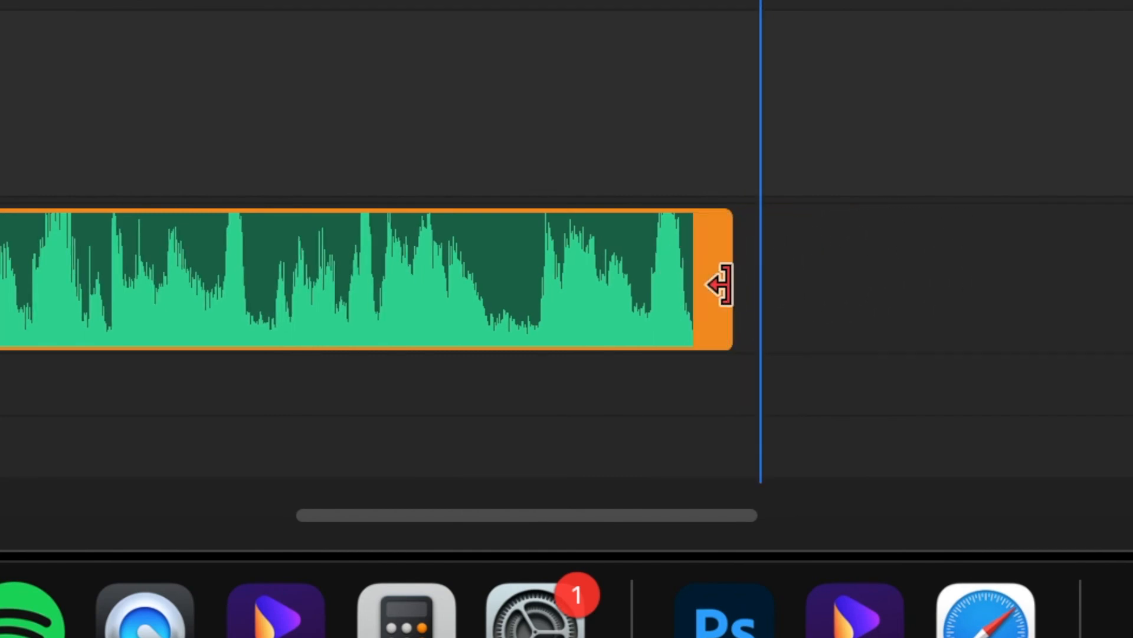